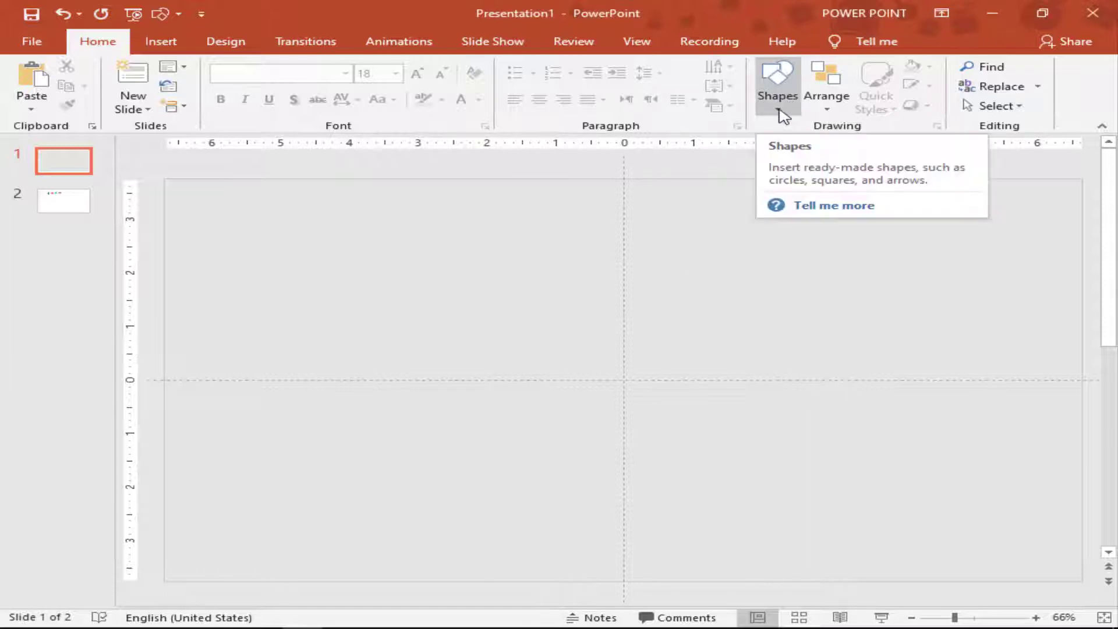
Draw a blue rounded square left of centre and place an identical copy beside it
{"action": "left_click", "coordinate": [780, 108]}
{"action": "left_click", "coordinate": [877, 145]}
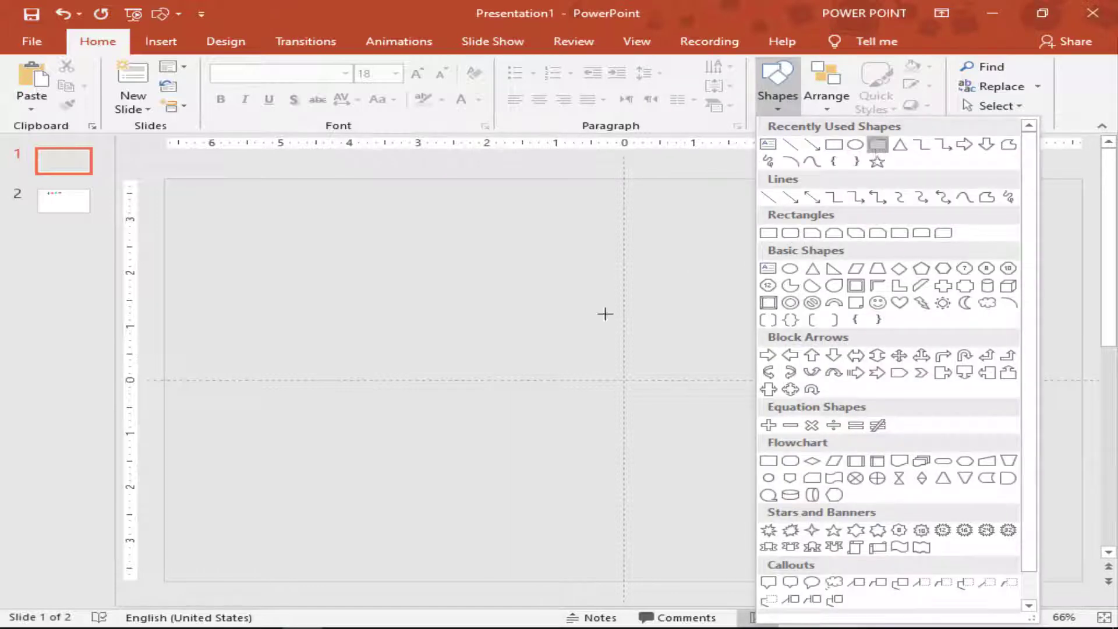
{"action": "mouse_move", "coordinate": [530, 289]}
{"action": "left_mouse_down"}
{"action": "mouse_move", "coordinate": [400, 398]}
{"action": "mouse_move", "coordinate": [361, 412]}
{"action": "left_mouse_up"}
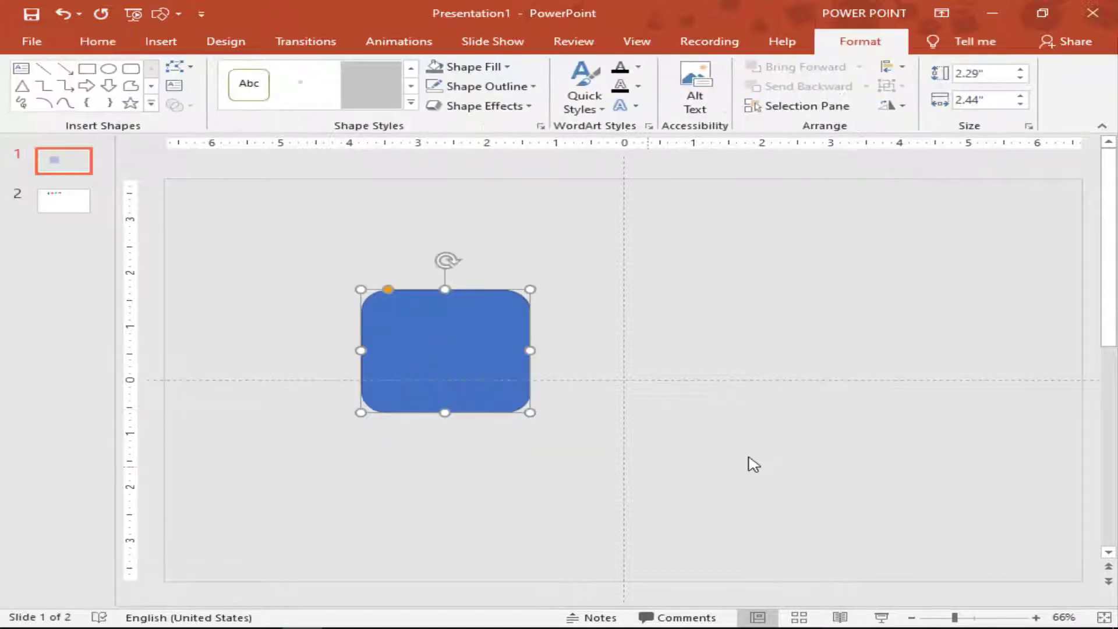
{"action": "left_click_drag", "start_coordinate": [392, 372], "coordinate": [305, 389]}
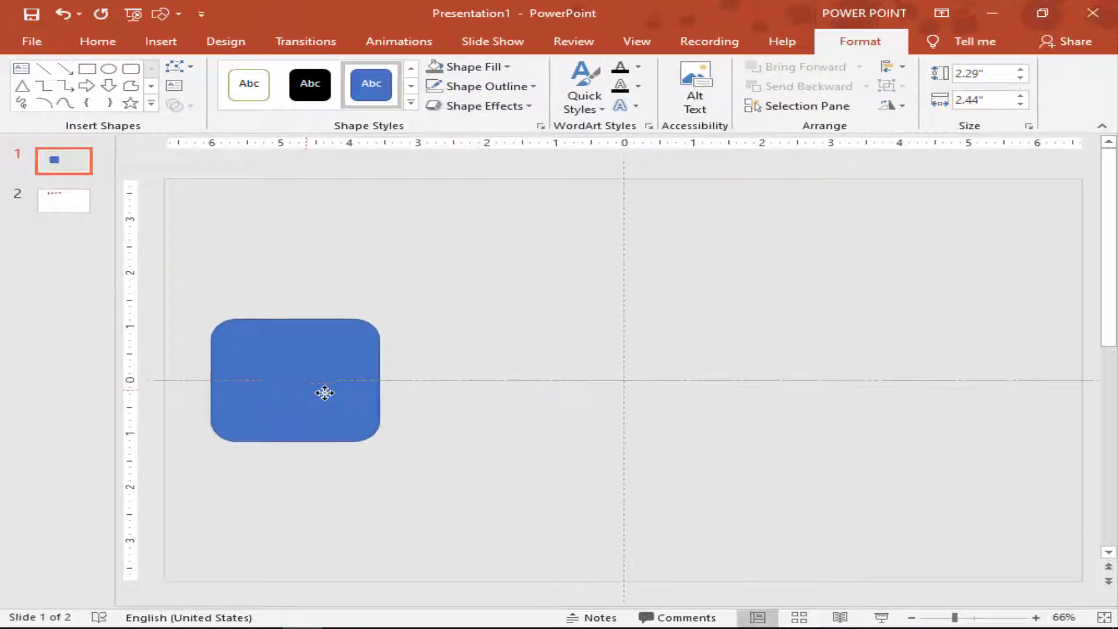
{"action": "left_click_drag", "start_coordinate": [305, 390], "coordinate": [559, 416]}
{"action": "left_click", "coordinate": [392, 365]}
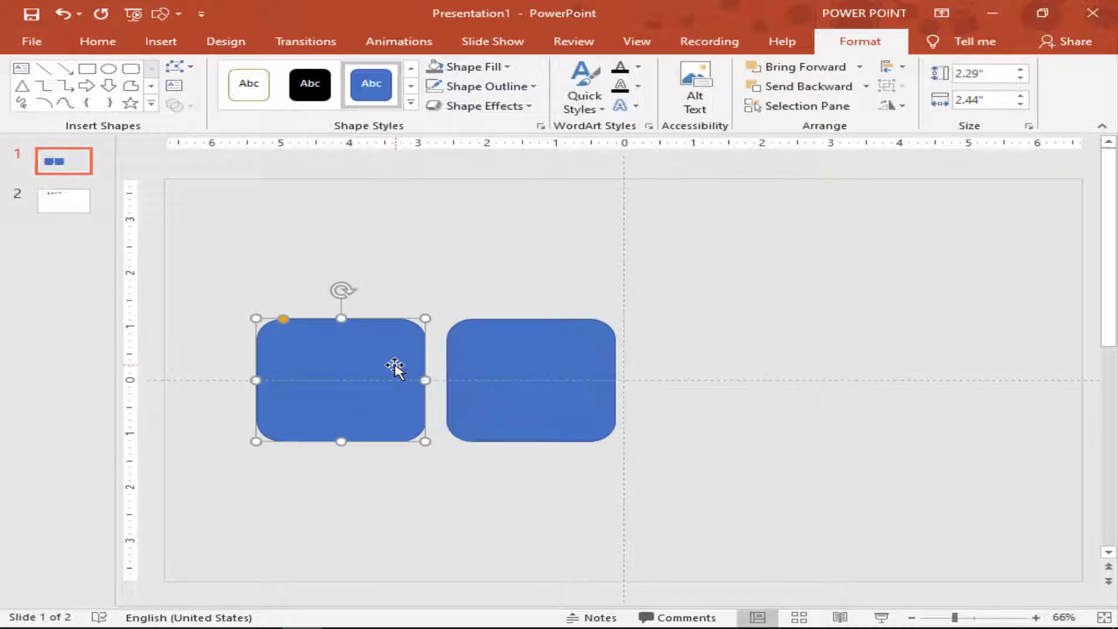
{"action": "left_click", "coordinate": [474, 362], "text": "shift"}
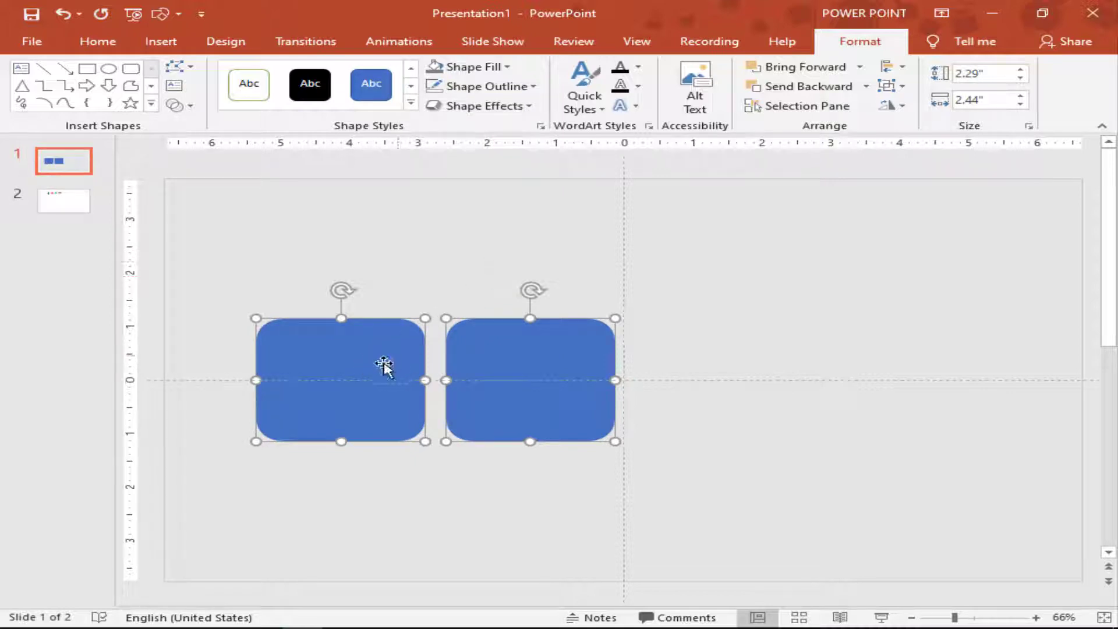
Give the left rounded square an outer shadow with 50% transparency and 14 pt blur
{"action": "left_click", "coordinate": [446, 274]}
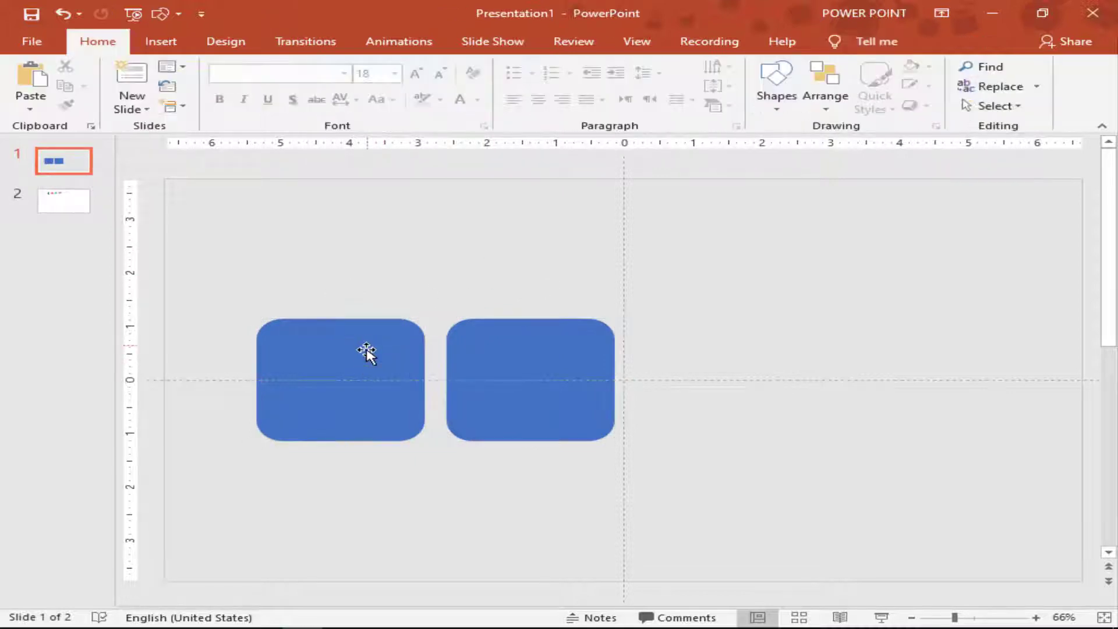
{"action": "left_click", "coordinate": [367, 352]}
{"action": "right_click", "coordinate": [364, 407]}
{"action": "left_click", "coordinate": [375, 590]}
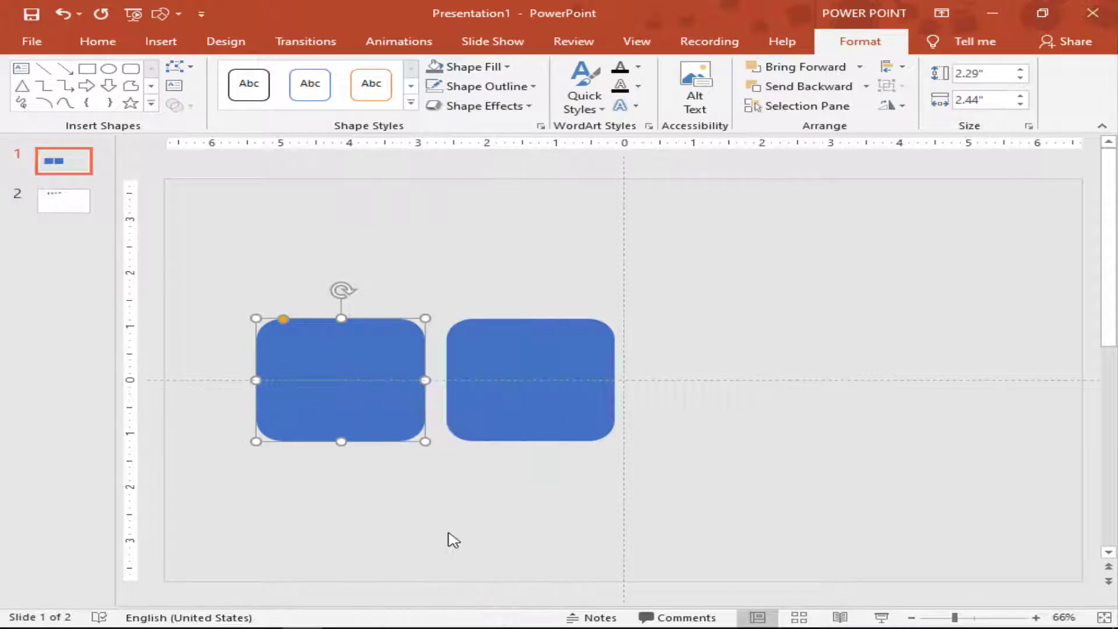
{"action": "left_click", "coordinate": [885, 212]}
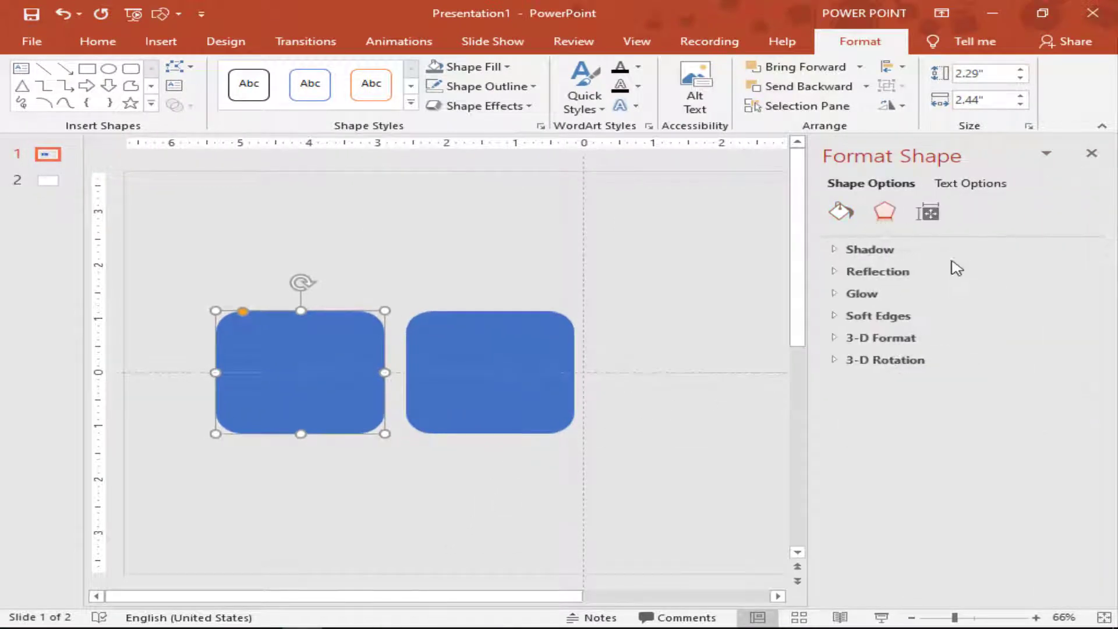
{"action": "left_click", "coordinate": [915, 252]}
{"action": "left_click", "coordinate": [1056, 272]}
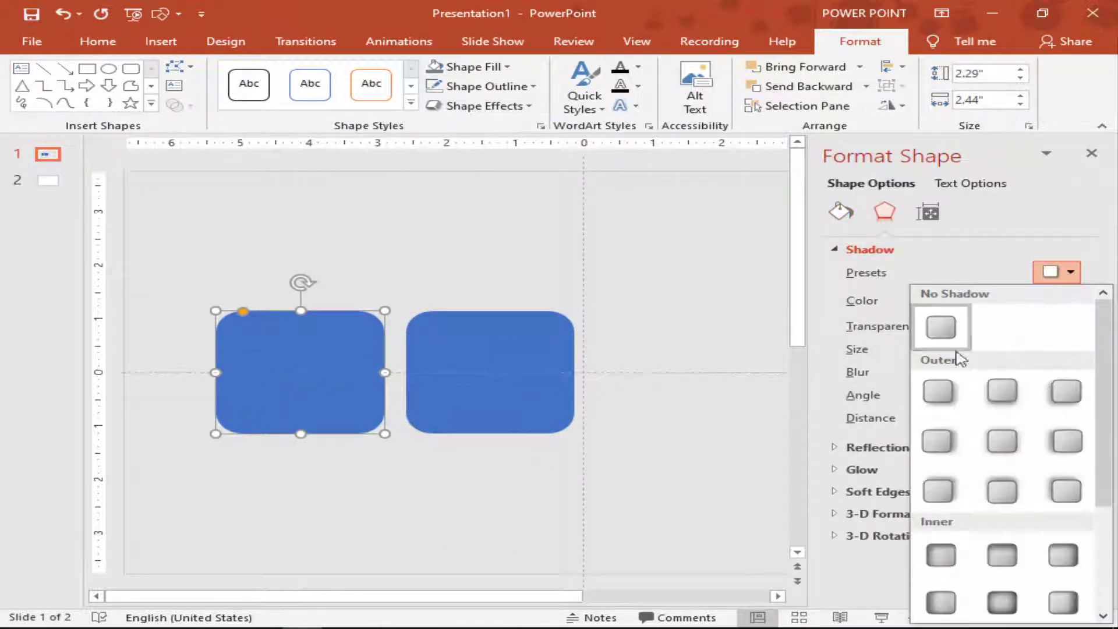
{"action": "left_click", "coordinate": [935, 397]}
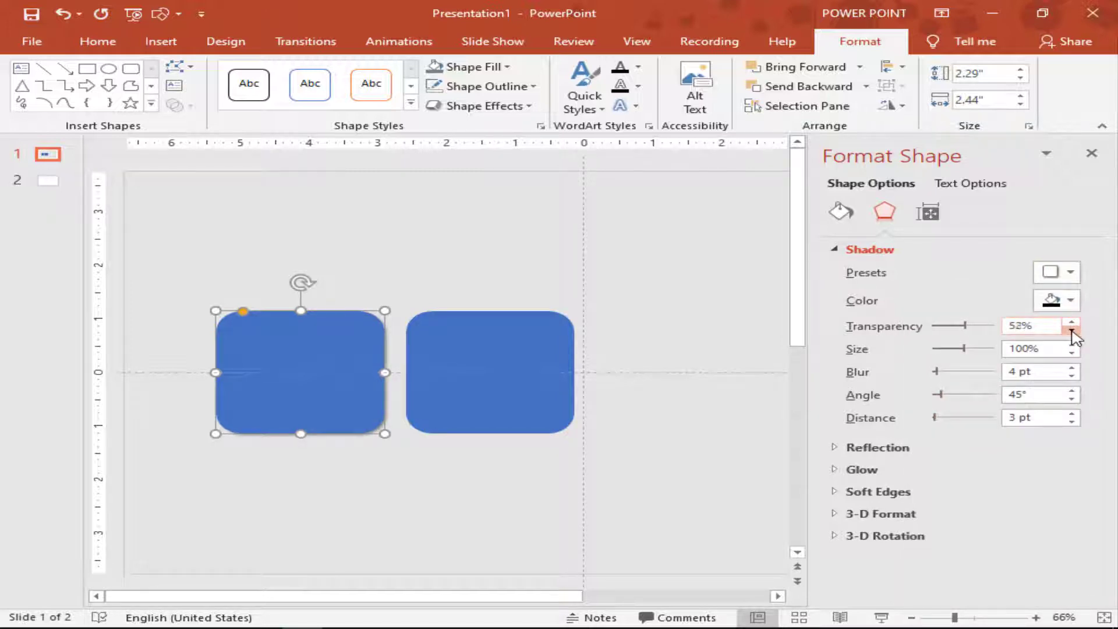
{"action": "left_click", "coordinate": [1071, 330]}
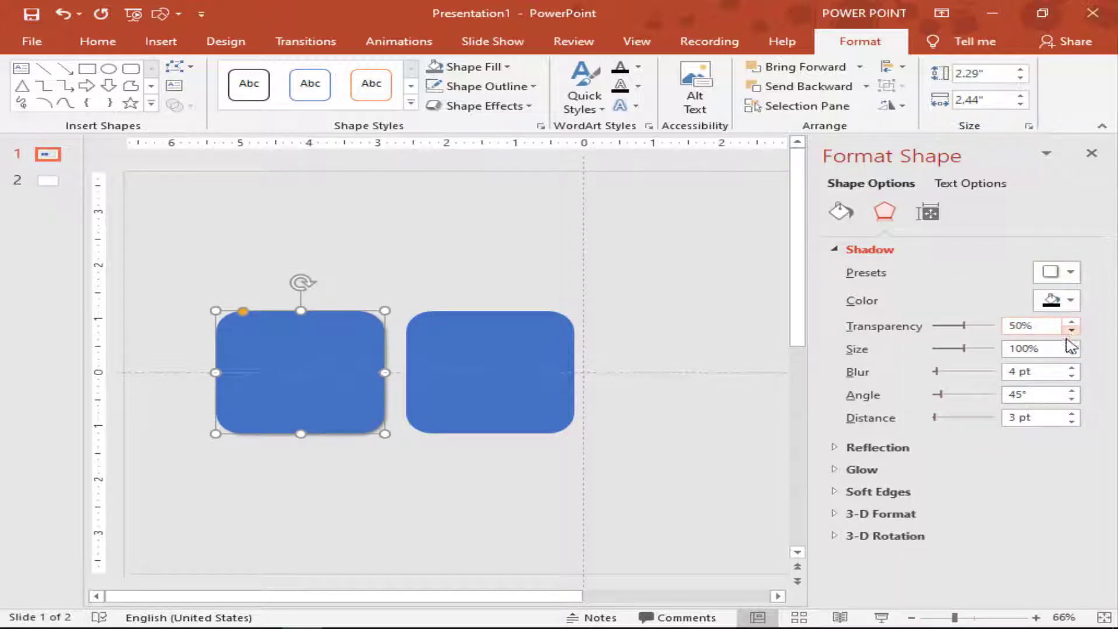
{"action": "left_click", "coordinate": [1032, 371]}
{"action": "type", "text": "1"}
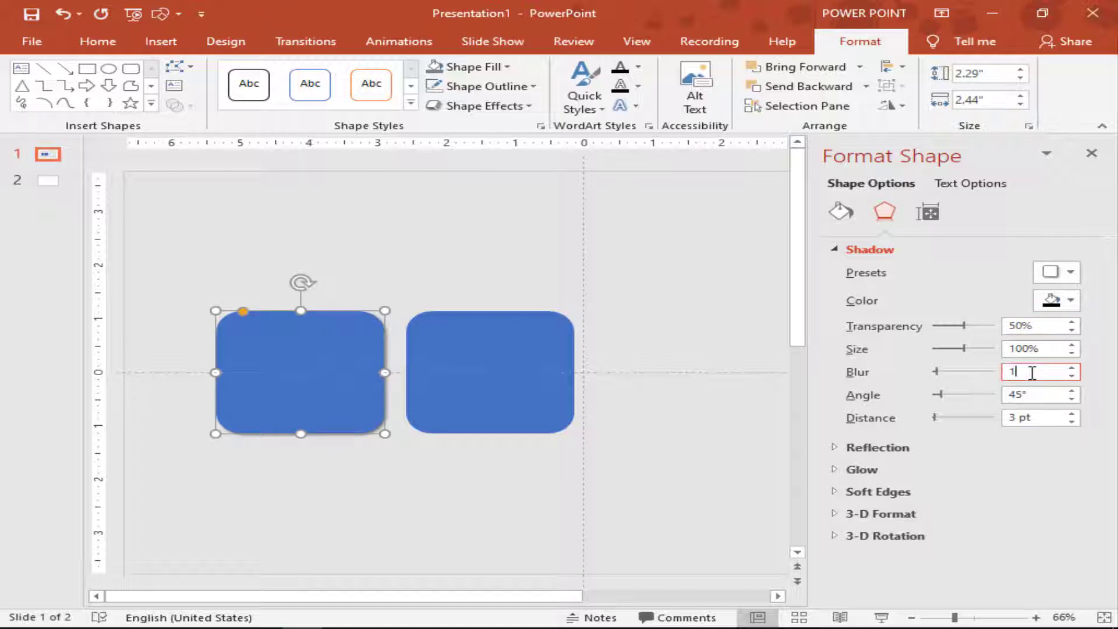
{"action": "type", "text": "4"}
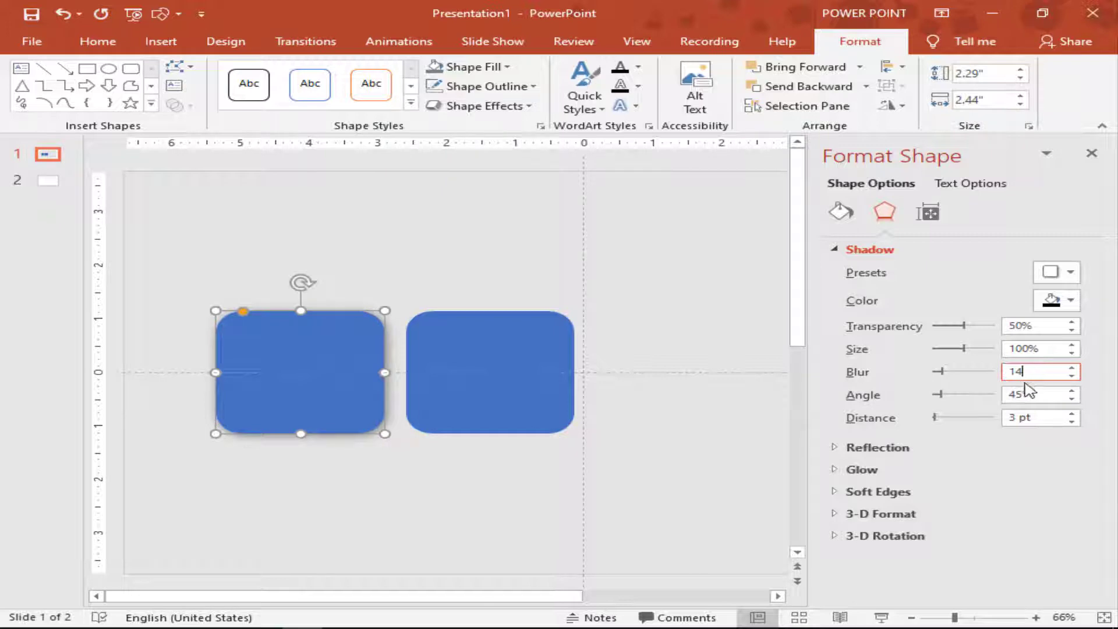
{"action": "left_click", "coordinate": [1033, 348]}
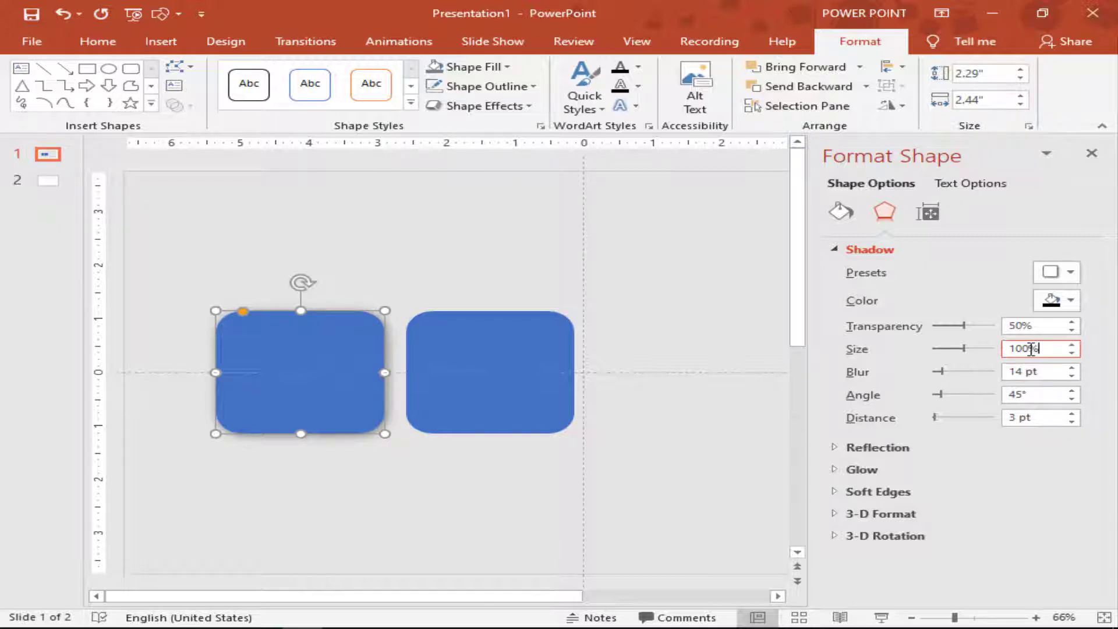
Give the right rounded square an inner shadow with 14 pt blur
{"action": "left_click", "coordinate": [524, 348]}
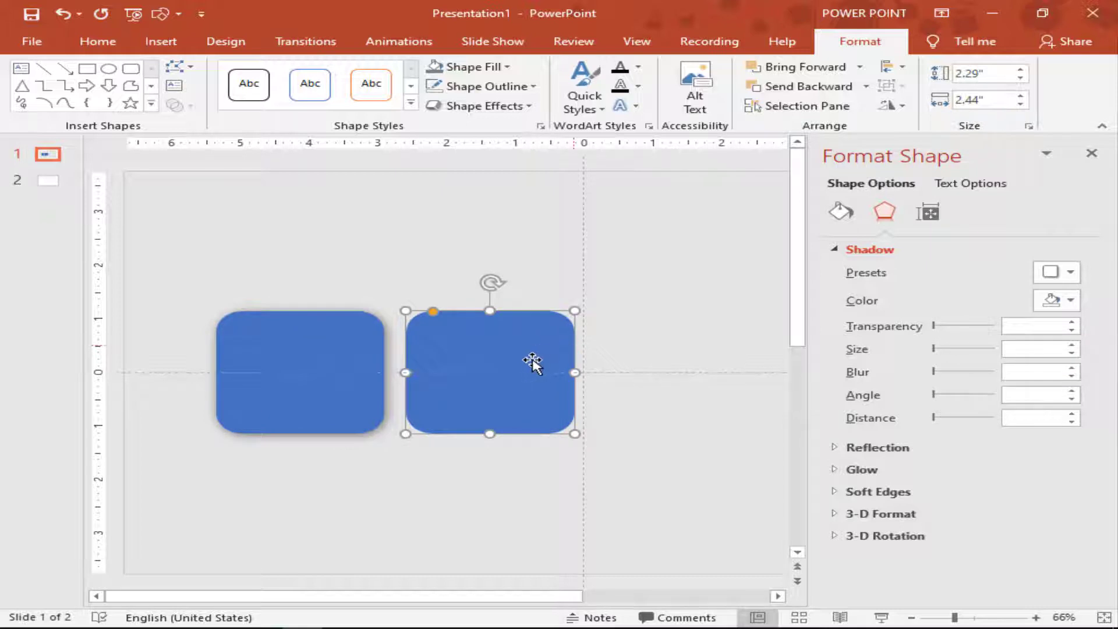
{"action": "left_click", "coordinate": [1065, 272]}
{"action": "scroll", "coordinate": [998, 396], "scroll_direction": "down", "scroll_amount": 3}
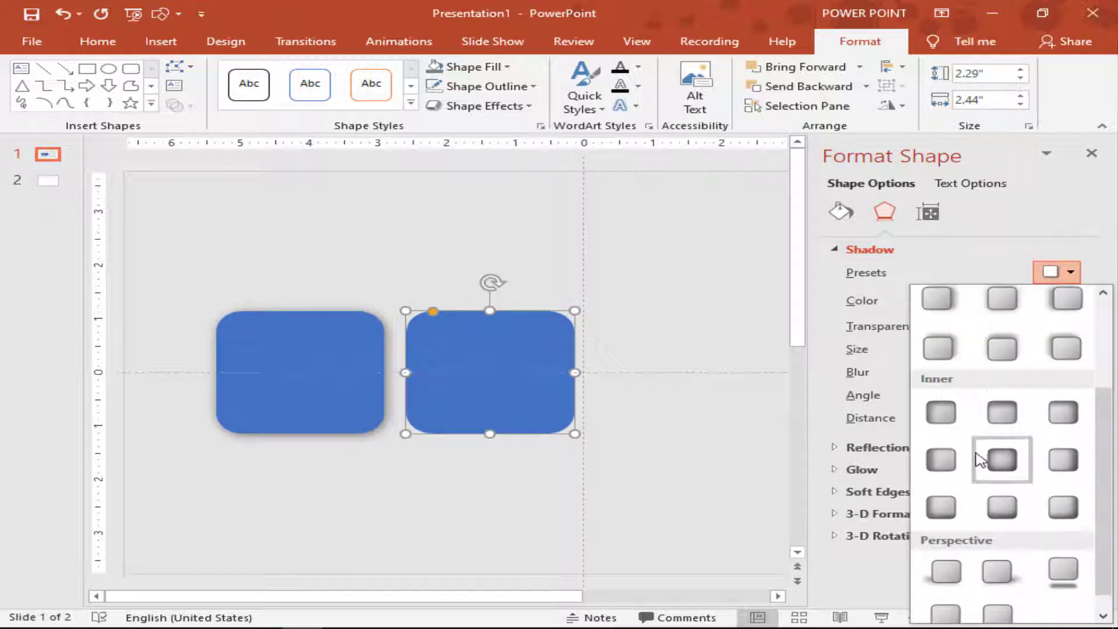
{"action": "left_click", "coordinate": [949, 419]}
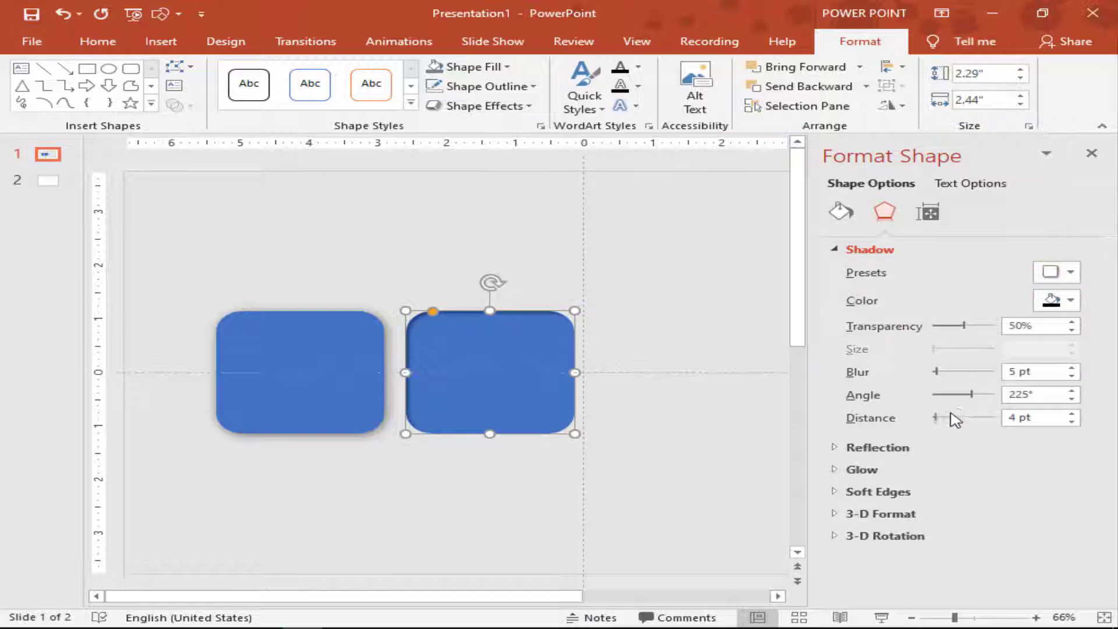
{"action": "left_click", "coordinate": [1025, 370]}
{"action": "type", "text": "14"}
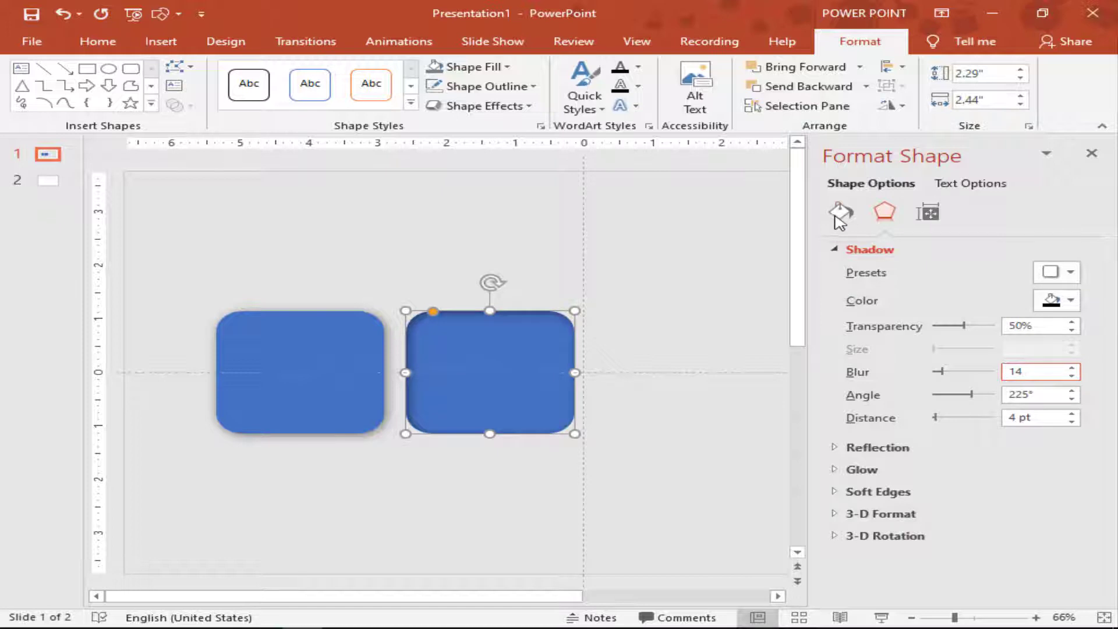
{"action": "left_click", "coordinate": [838, 218]}
Fill both rounded squares with a light whitish grey matching the slide background
{"action": "left_click", "coordinate": [344, 353], "text": "shift"}
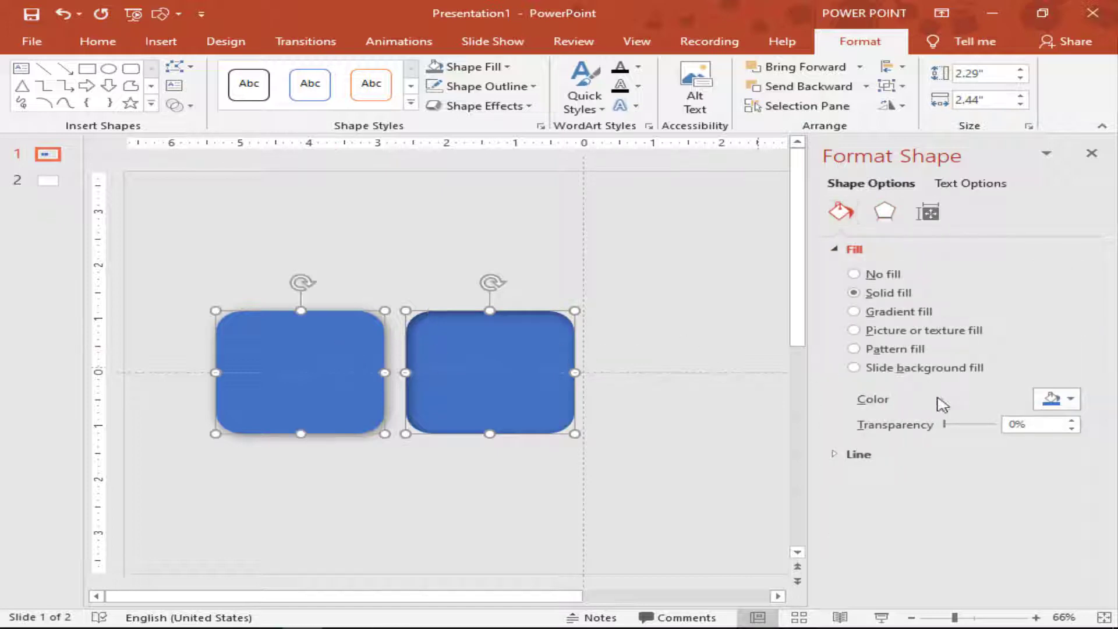
{"action": "left_click", "coordinate": [1070, 399]}
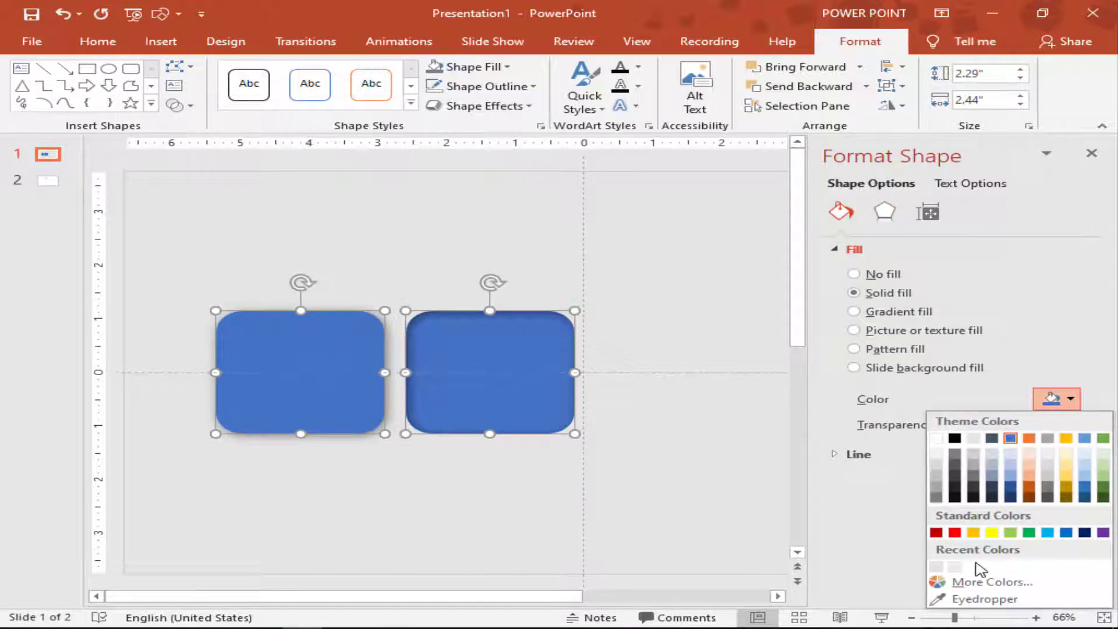
{"action": "left_click", "coordinate": [936, 566]}
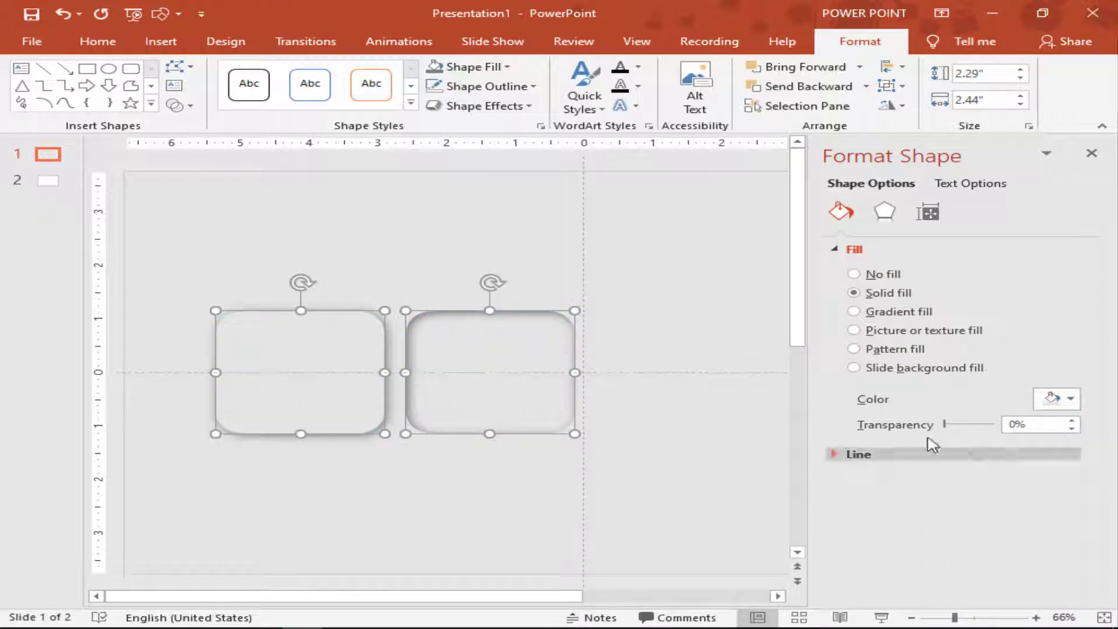
{"action": "left_click", "coordinate": [1070, 399]}
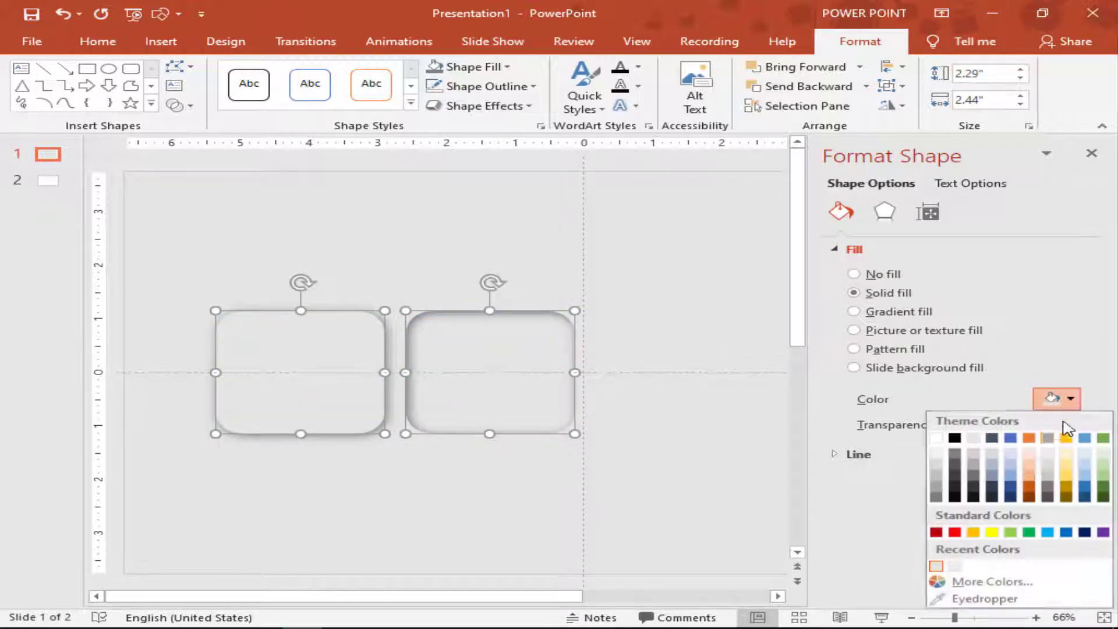
{"action": "left_click", "coordinate": [955, 566]}
{"action": "left_click", "coordinate": [734, 323]}
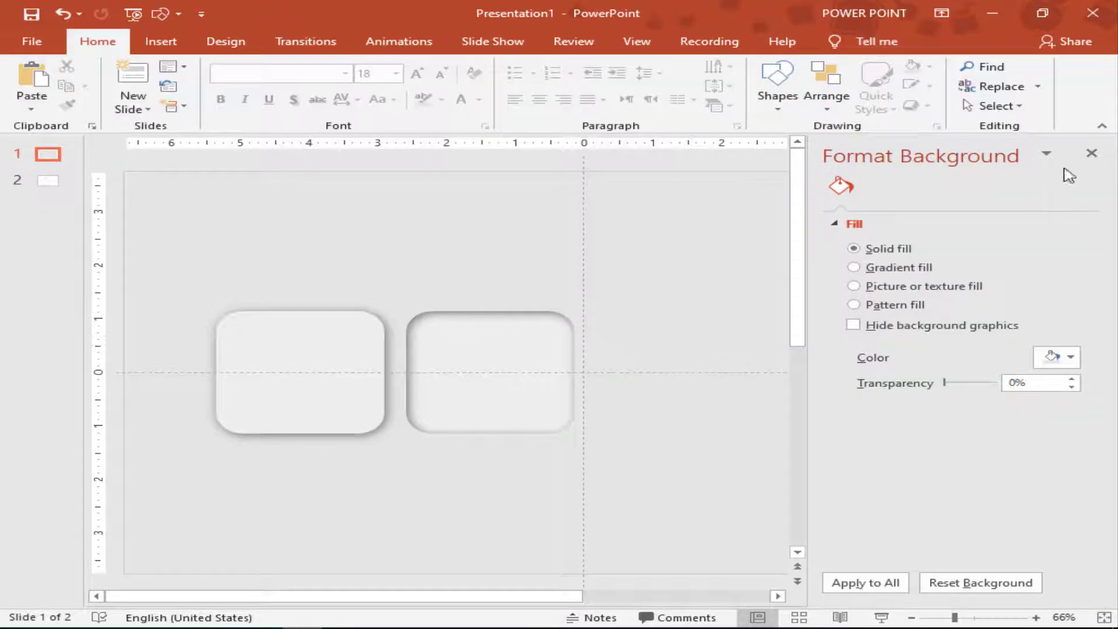
{"action": "left_click", "coordinate": [1090, 153]}
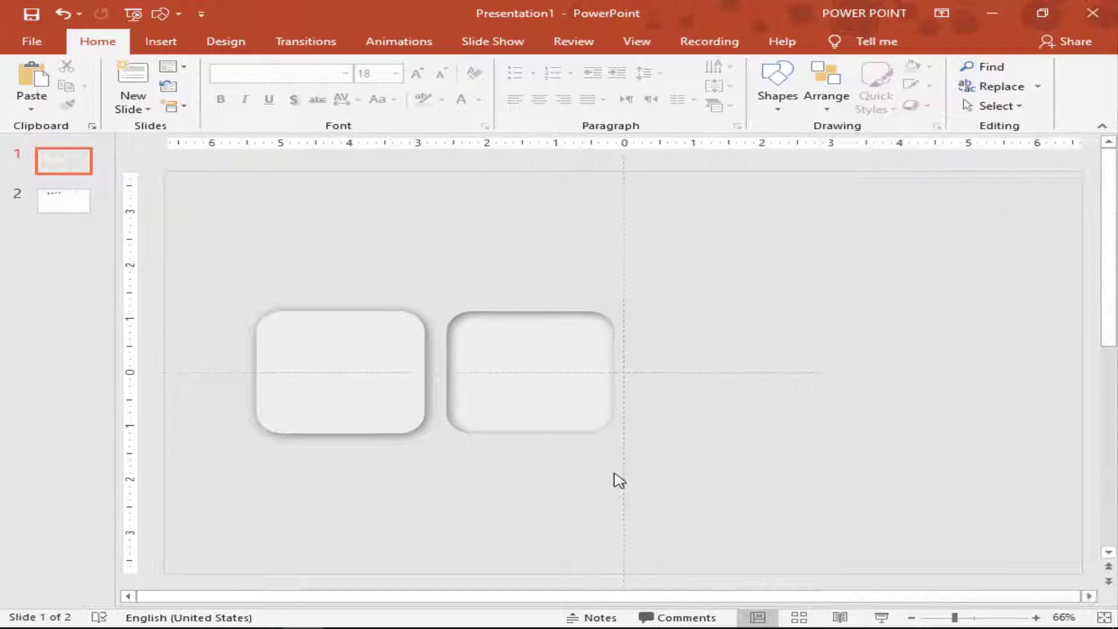
Raise the right rounded square so it sits level with the left one
{"action": "left_click", "coordinate": [541, 381]}
{"action": "left_click", "coordinate": [540, 385]}
{"action": "left_click_drag", "start_coordinate": [540, 387], "coordinate": [539, 377]}
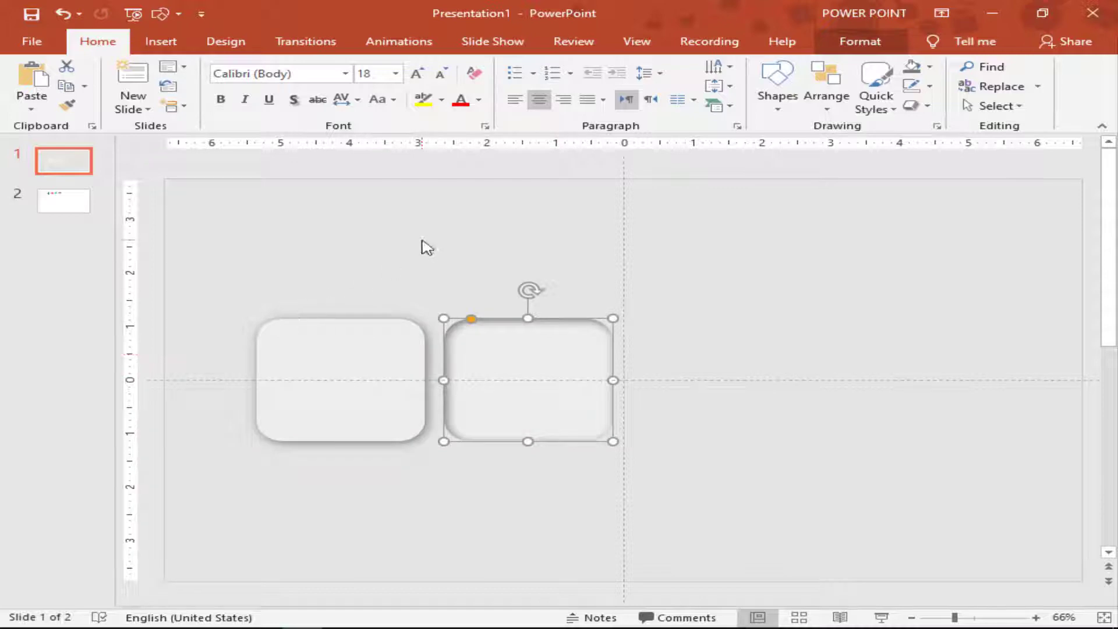
{"action": "left_click", "coordinate": [460, 249]}
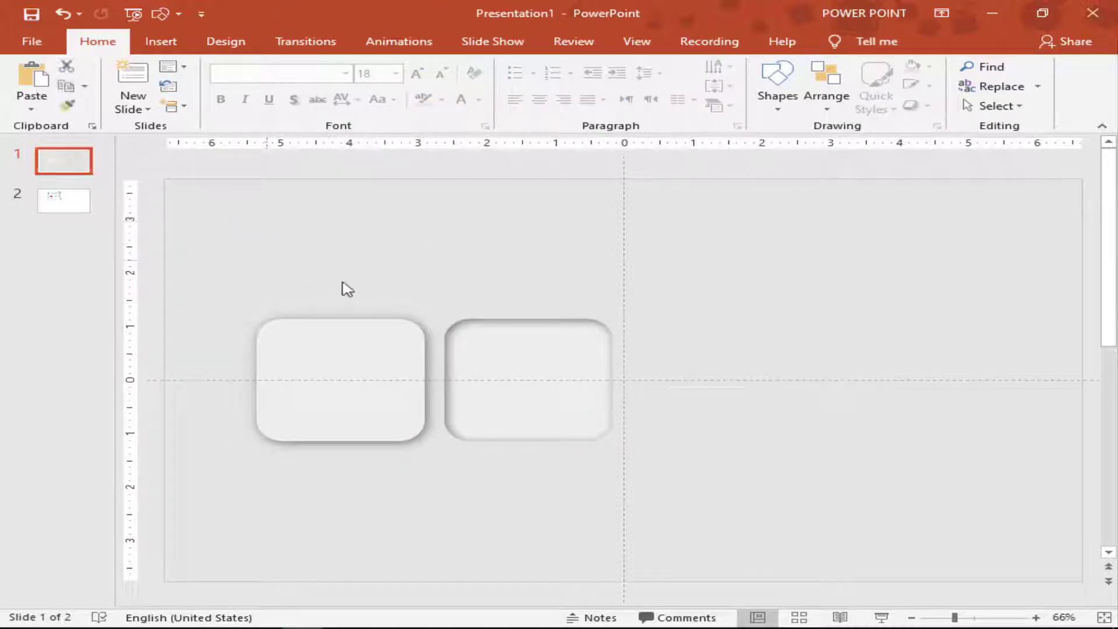
Copy the outline and blue Facebook icons from slide 2 onto slide 1
{"action": "left_click", "coordinate": [74, 203]}
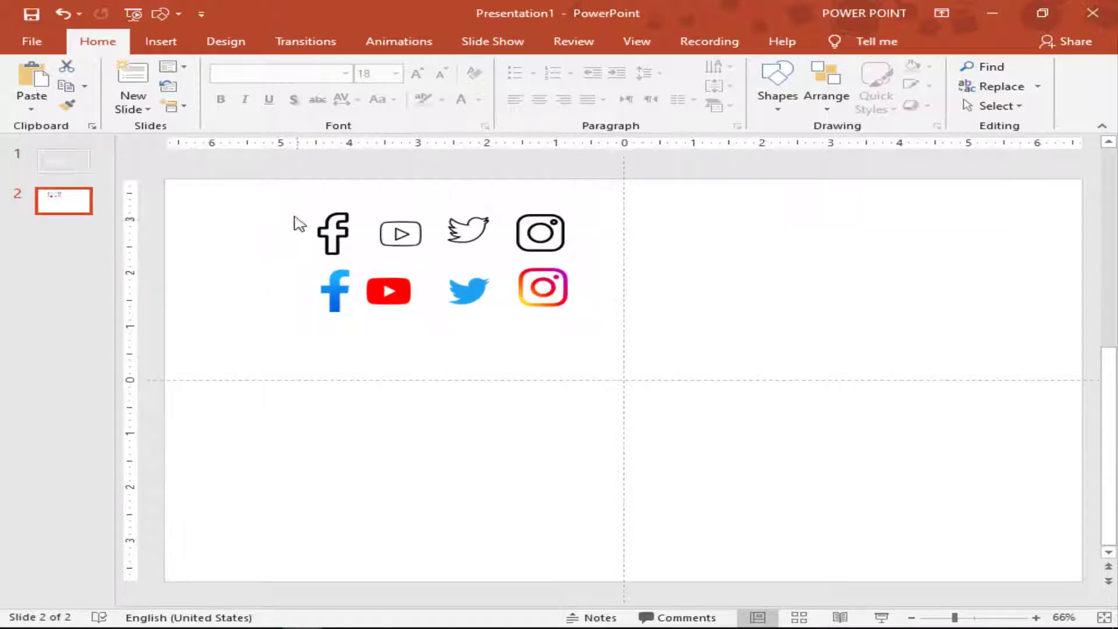
{"action": "mouse_move", "coordinate": [292, 215]}
{"action": "left_mouse_down"}
{"action": "mouse_move", "coordinate": [359, 305]}
{"action": "mouse_move", "coordinate": [262, 201]}
{"action": "mouse_move", "coordinate": [365, 355]}
{"action": "left_mouse_up"}
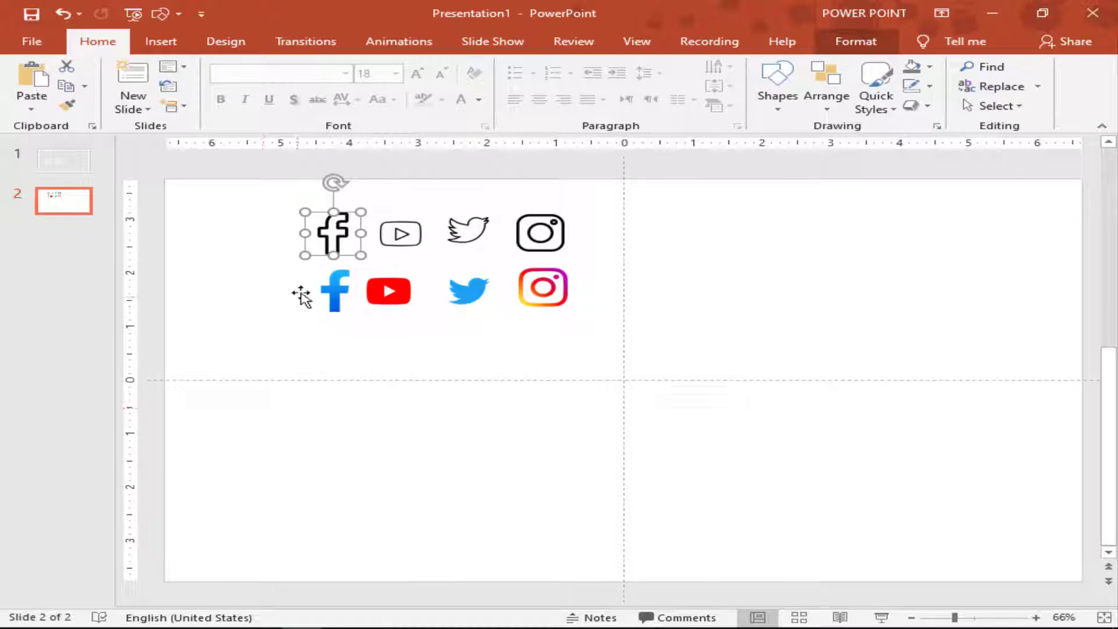
{"action": "left_click", "coordinate": [334, 288], "text": "shift"}
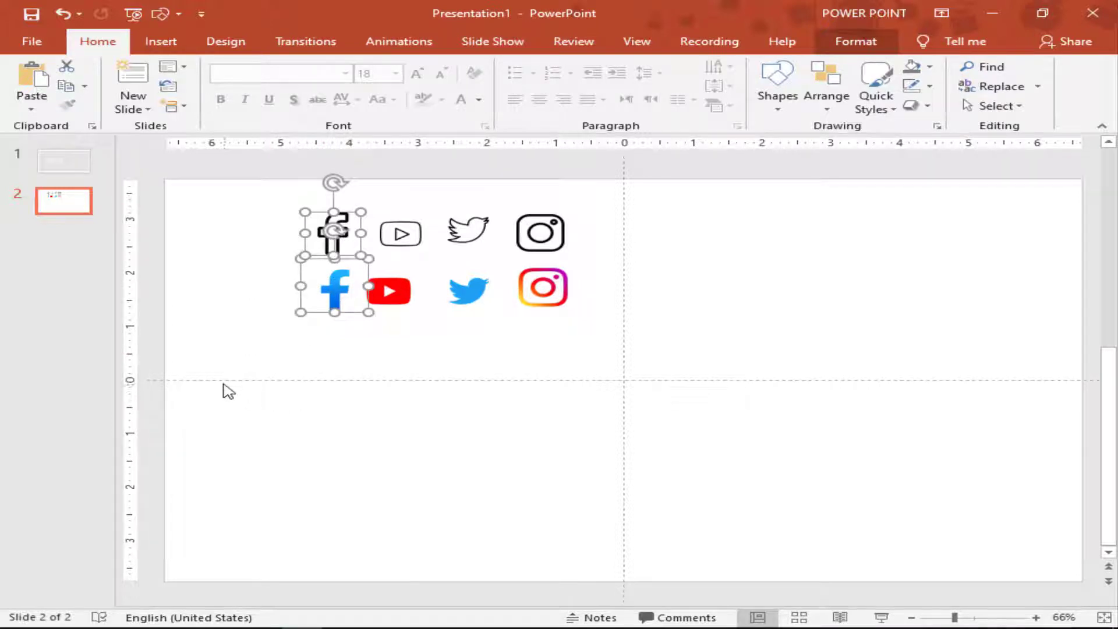
{"action": "left_click", "coordinate": [60, 167]}
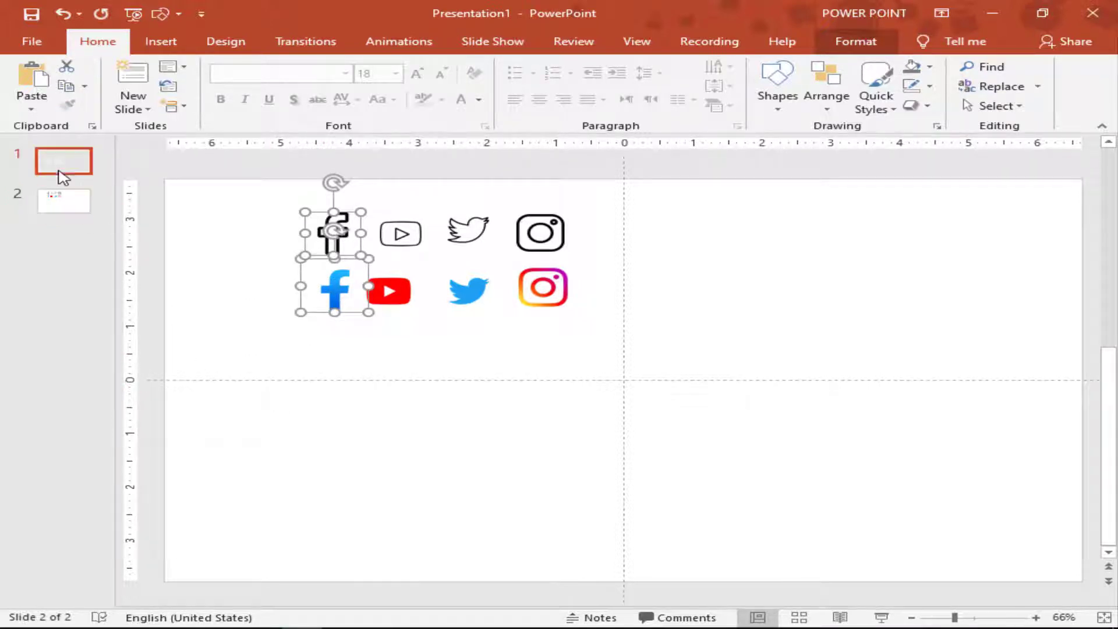
{"action": "key", "text": "ctrl+v"}
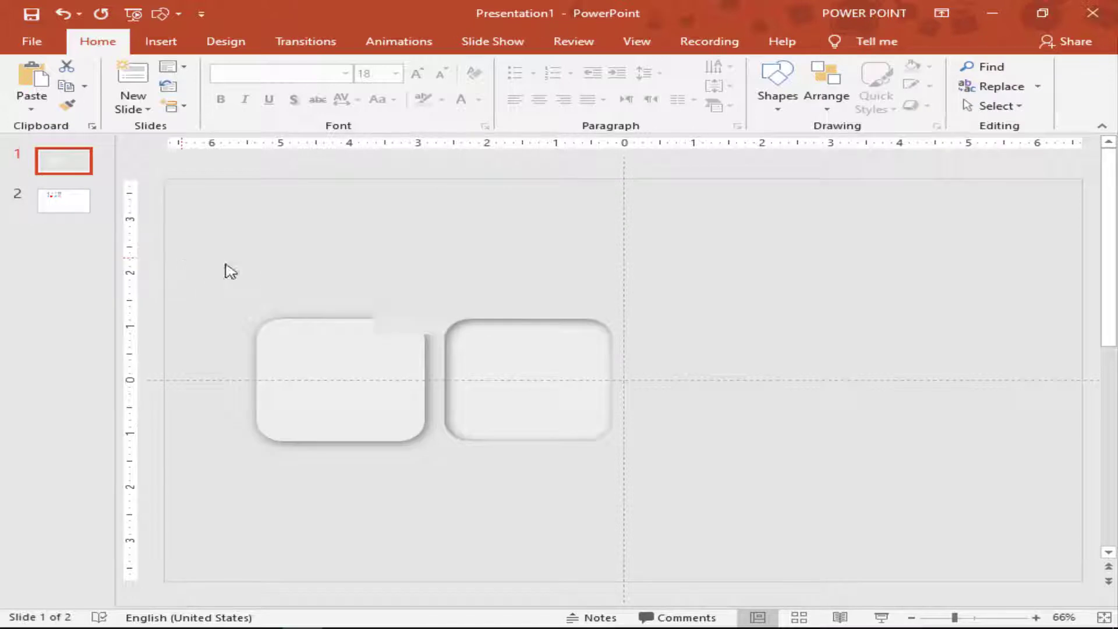
{"action": "left_click", "coordinate": [416, 249]}
{"action": "left_click_drag", "start_coordinate": [340, 233], "coordinate": [451, 251]}
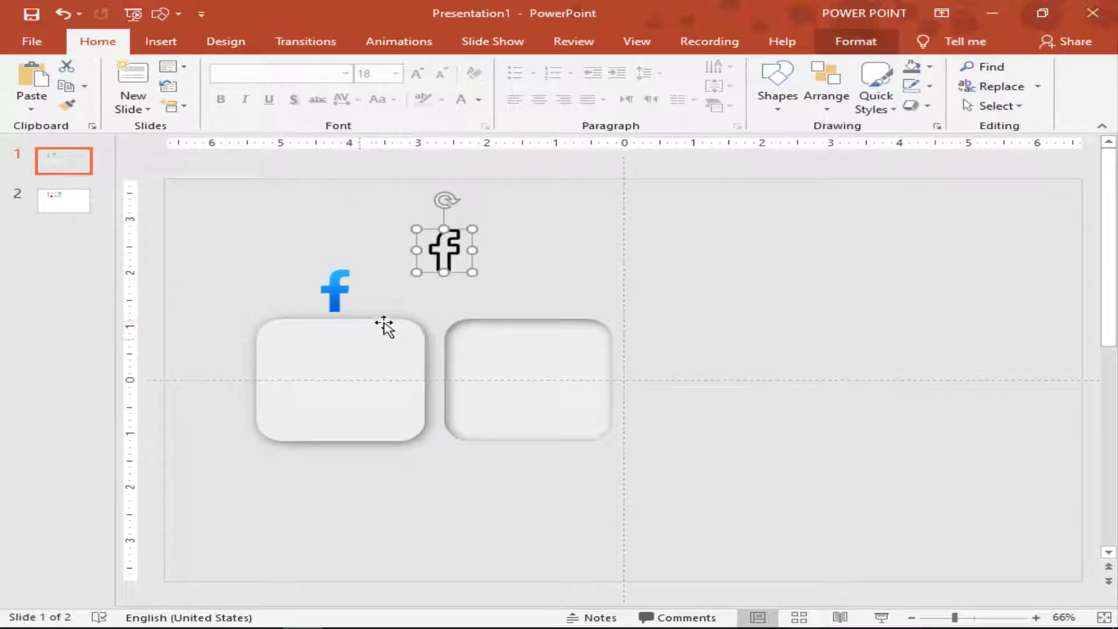
{"action": "left_click_drag", "start_coordinate": [344, 288], "coordinate": [728, 269]}
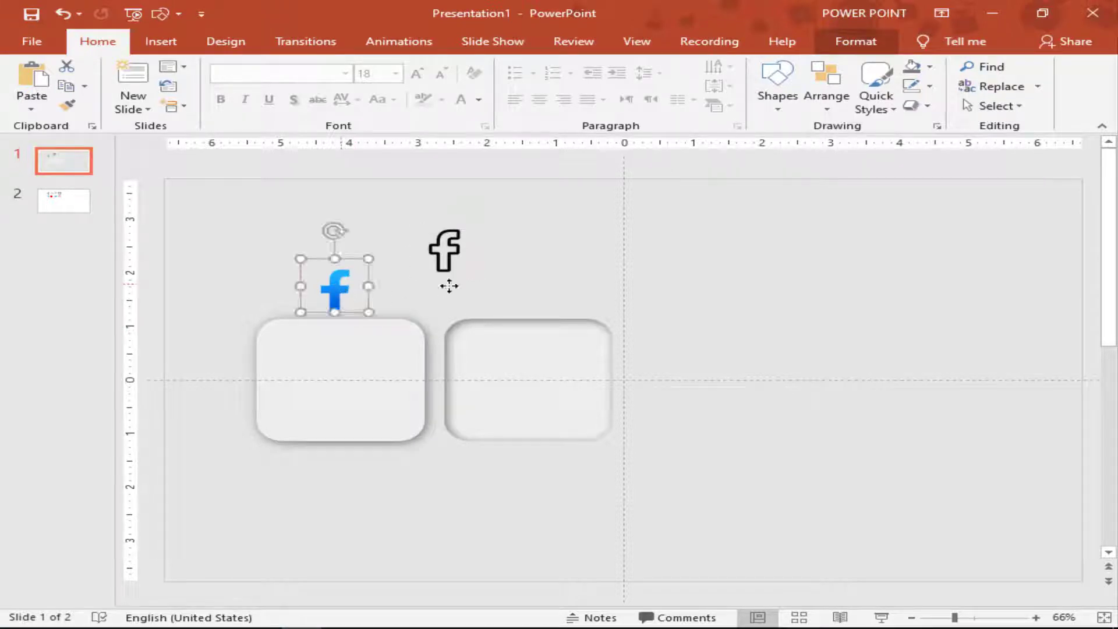
Centre the outline 'f' in the left button and the blue 'f' in the right button
{"action": "left_click_drag", "start_coordinate": [444, 270], "coordinate": [348, 370]}
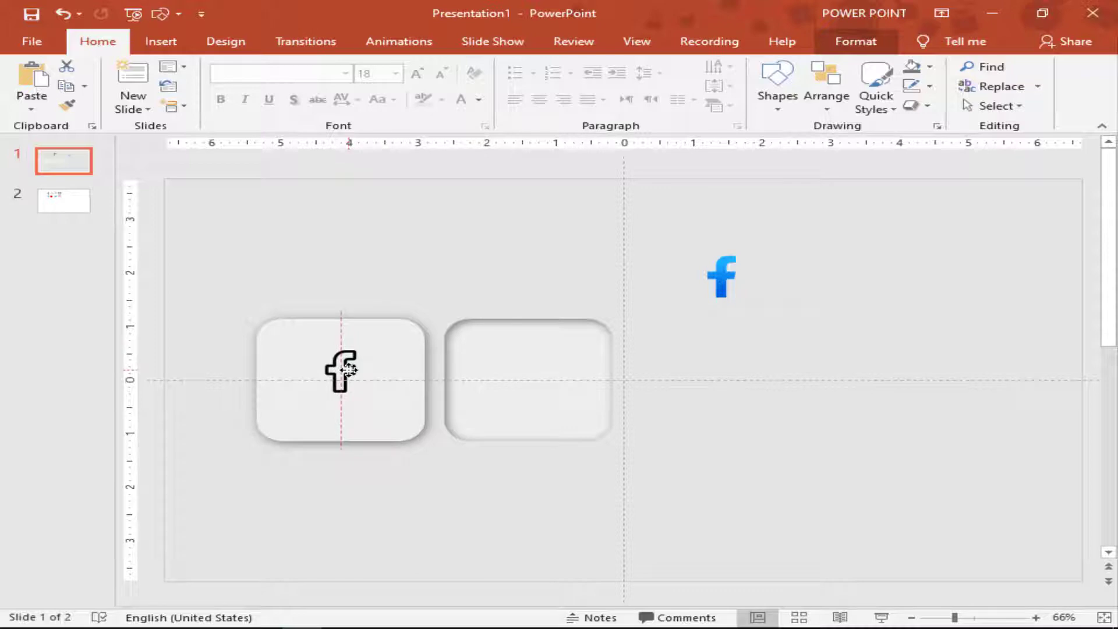
{"action": "left_click_drag", "start_coordinate": [349, 370], "coordinate": [345, 378]}
{"action": "left_click_drag", "start_coordinate": [722, 275], "coordinate": [530, 371]}
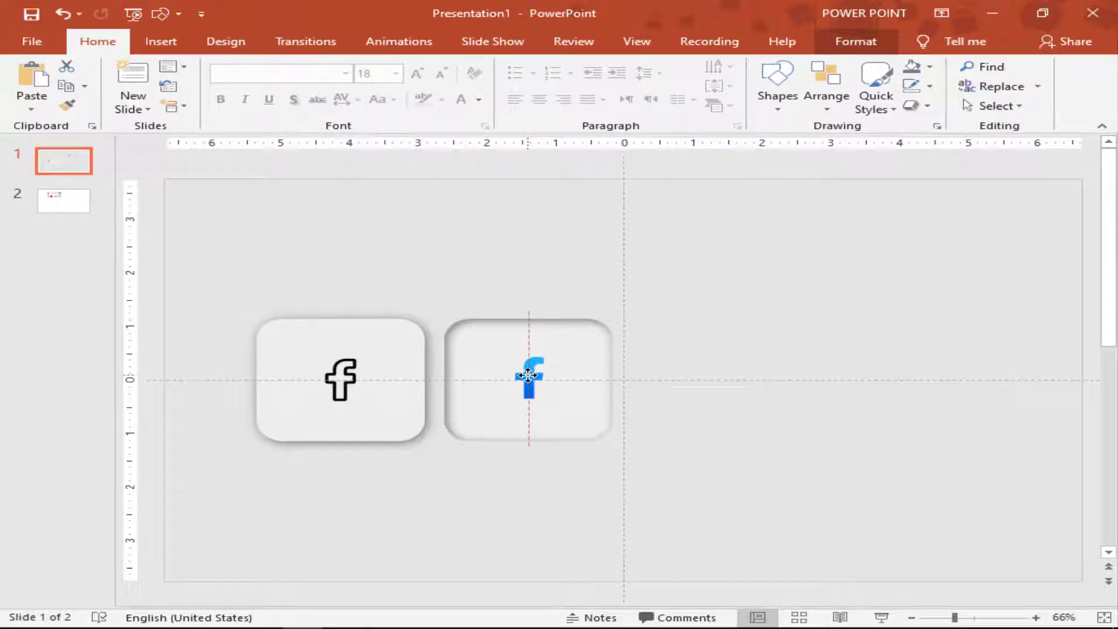
{"action": "left_click_drag", "start_coordinate": [528, 377], "coordinate": [527, 378]}
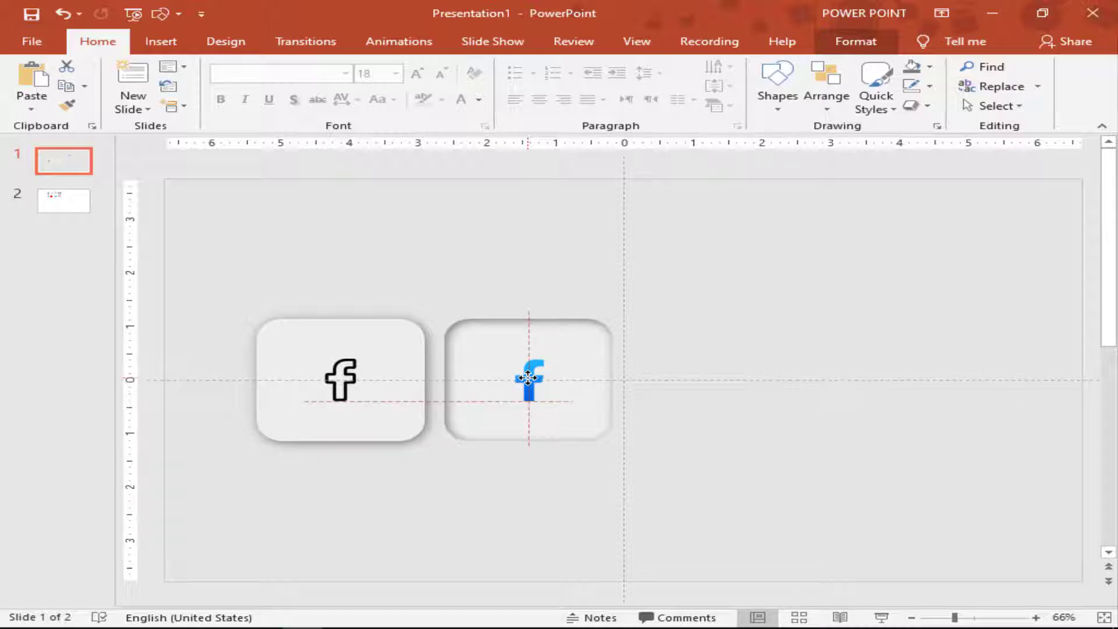
{"action": "left_click_drag", "start_coordinate": [527, 380], "coordinate": [527, 383]}
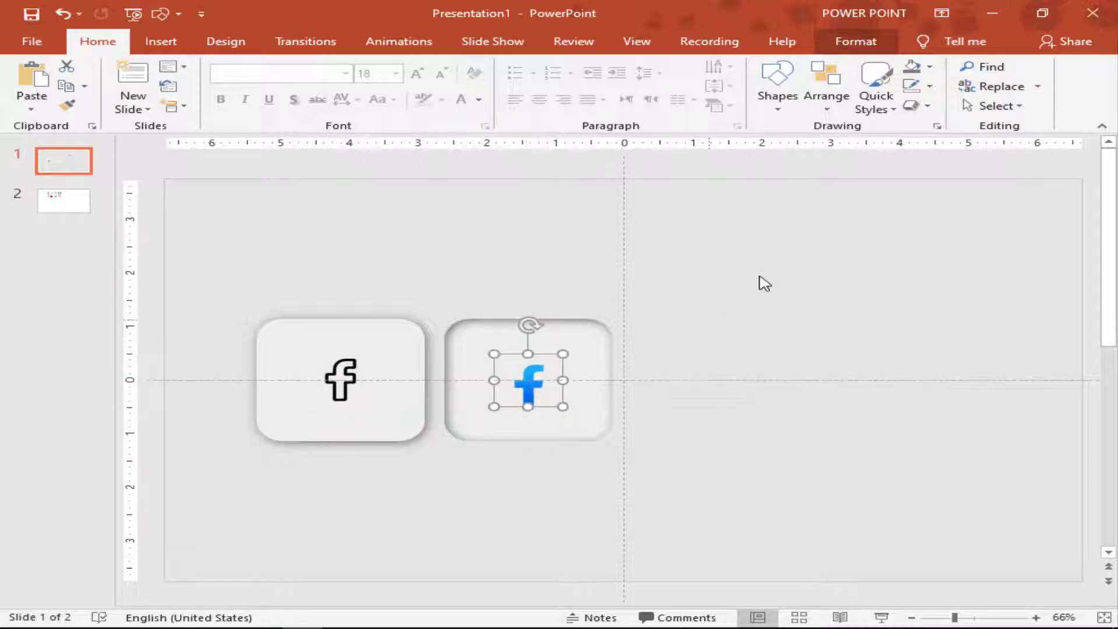
Group the outline Facebook icon with the left rounded square
{"action": "left_click", "coordinate": [640, 333]}
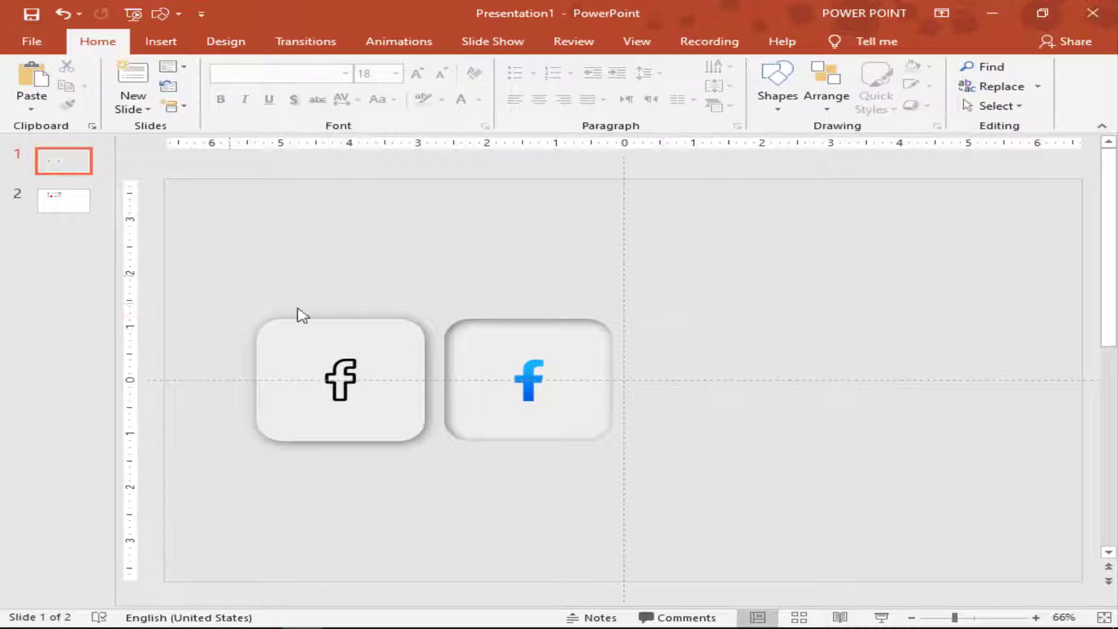
{"action": "left_click", "coordinate": [342, 324]}
{"action": "left_click", "coordinate": [348, 377]}
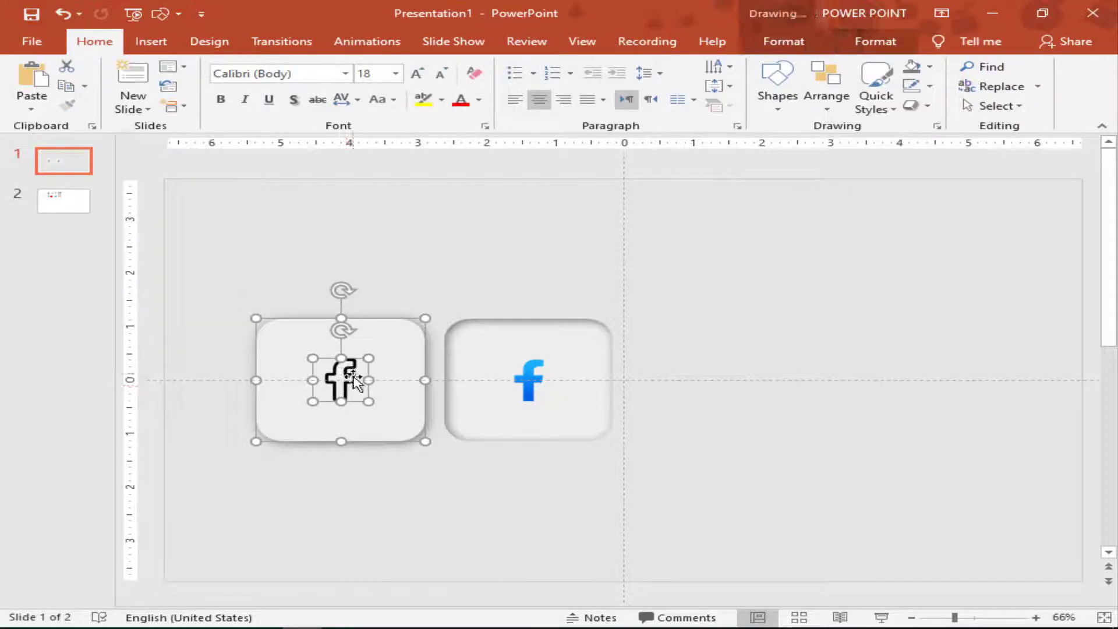
{"action": "right_click", "coordinate": [353, 376]}
{"action": "mouse_move", "coordinate": [430, 218]}
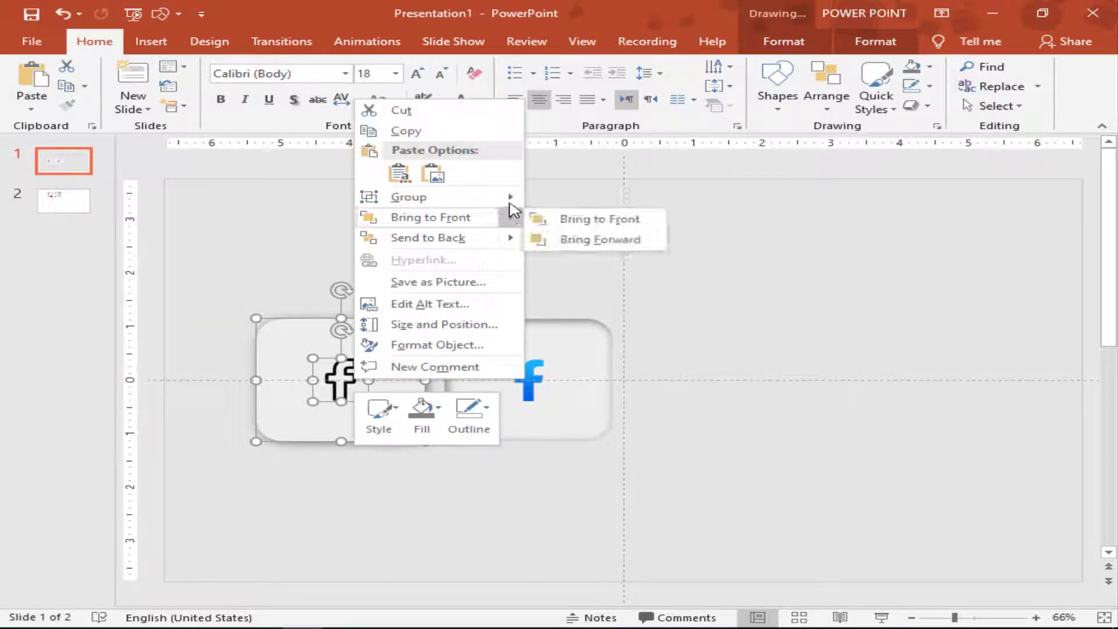
{"action": "left_click", "coordinate": [561, 205]}
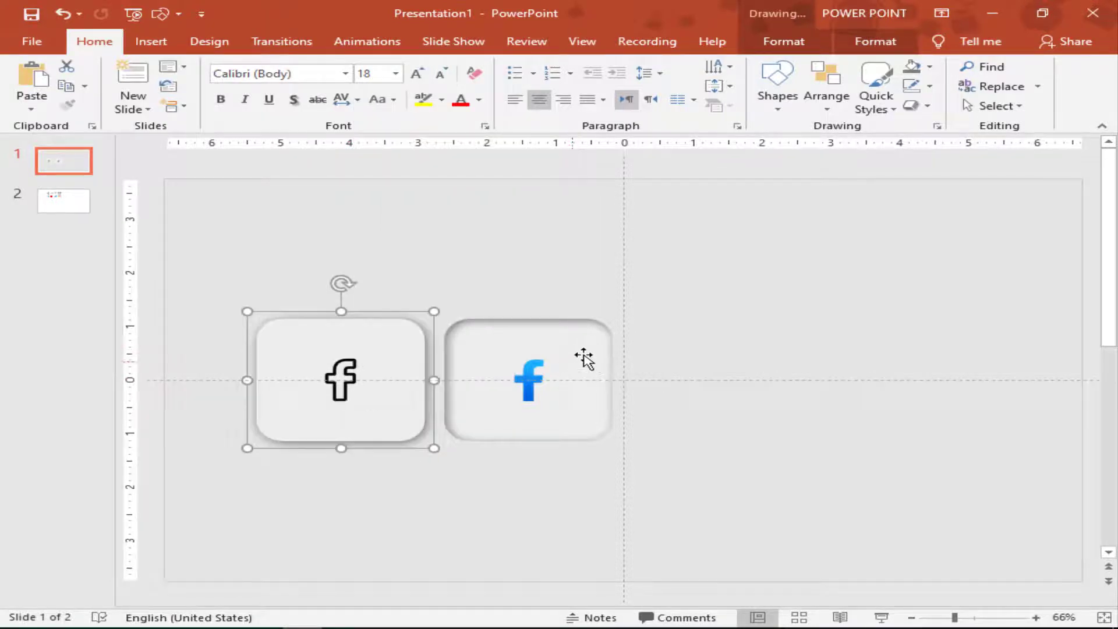
{"action": "left_click", "coordinate": [530, 389]}
Group the blue Facebook icon with the right rounded square using Ctrl+G
{"action": "left_click", "coordinate": [531, 389]}
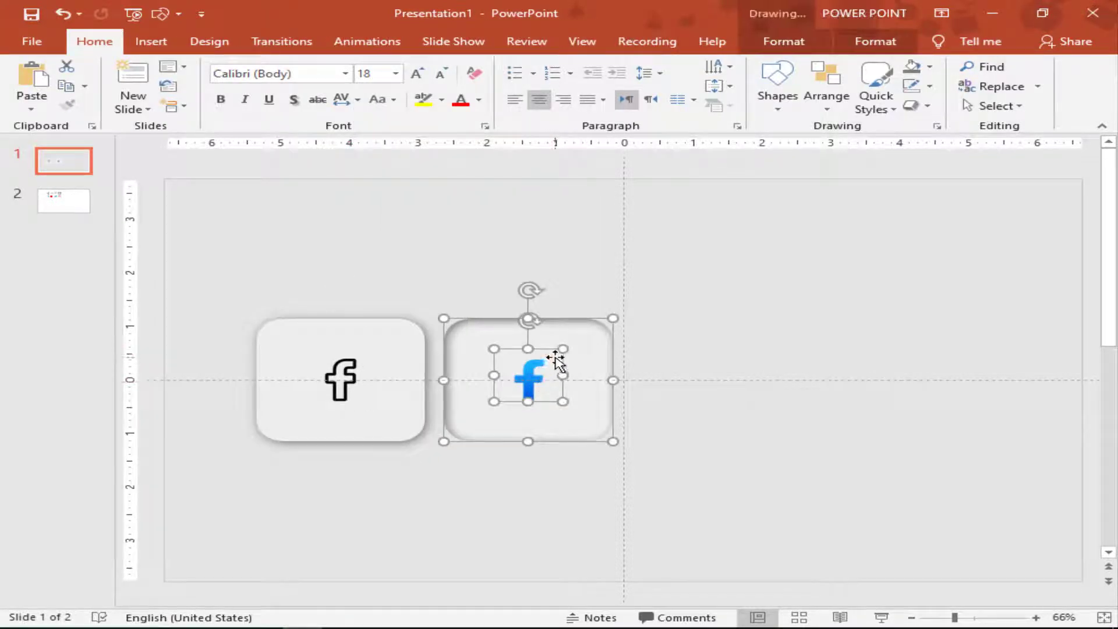
{"action": "right_click", "coordinate": [558, 362]}
{"action": "key", "text": "Escape"}
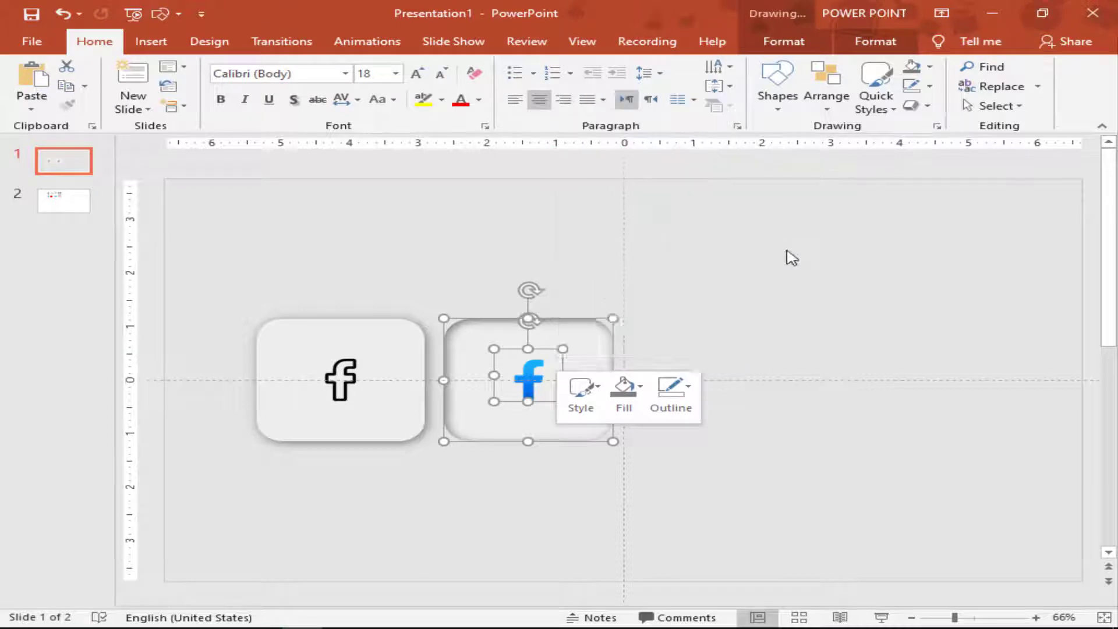
{"action": "key", "text": "ctrl+g"}
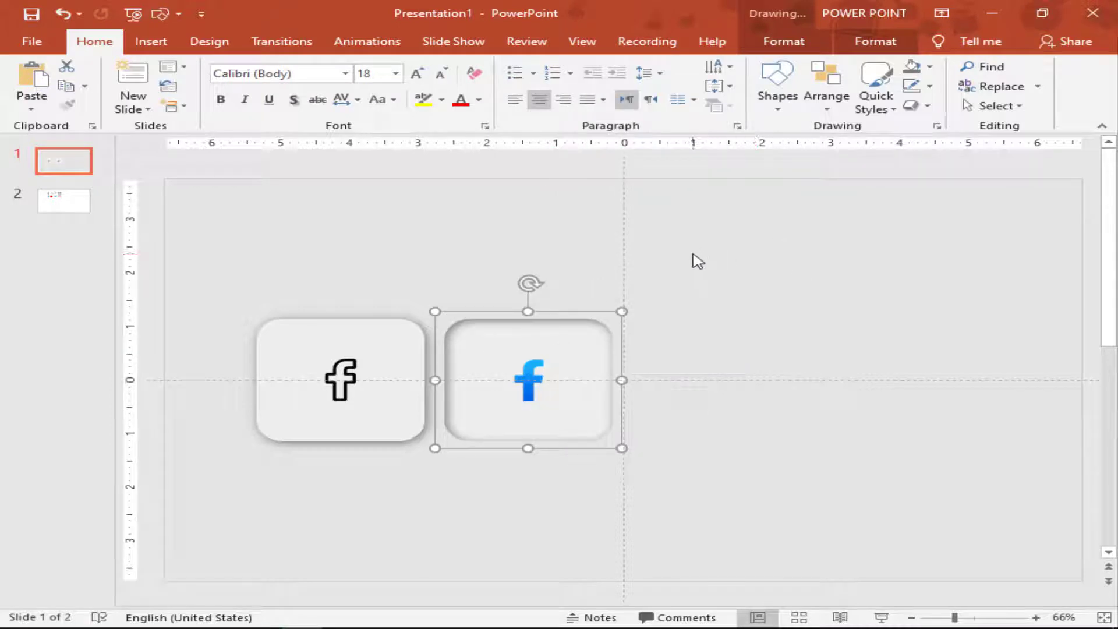
Open the Animation Pane beside slide 1, adjust its width, and reselect the left button
{"action": "left_click", "coordinate": [347, 366]}
{"action": "left_click", "coordinate": [387, 42]}
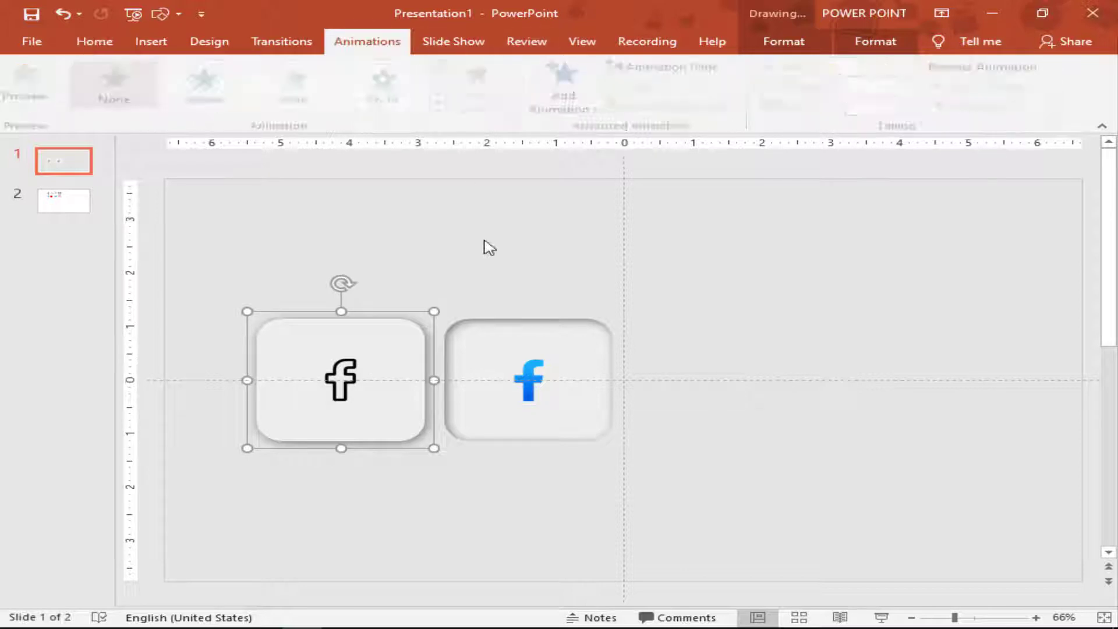
{"action": "left_click", "coordinate": [681, 69]}
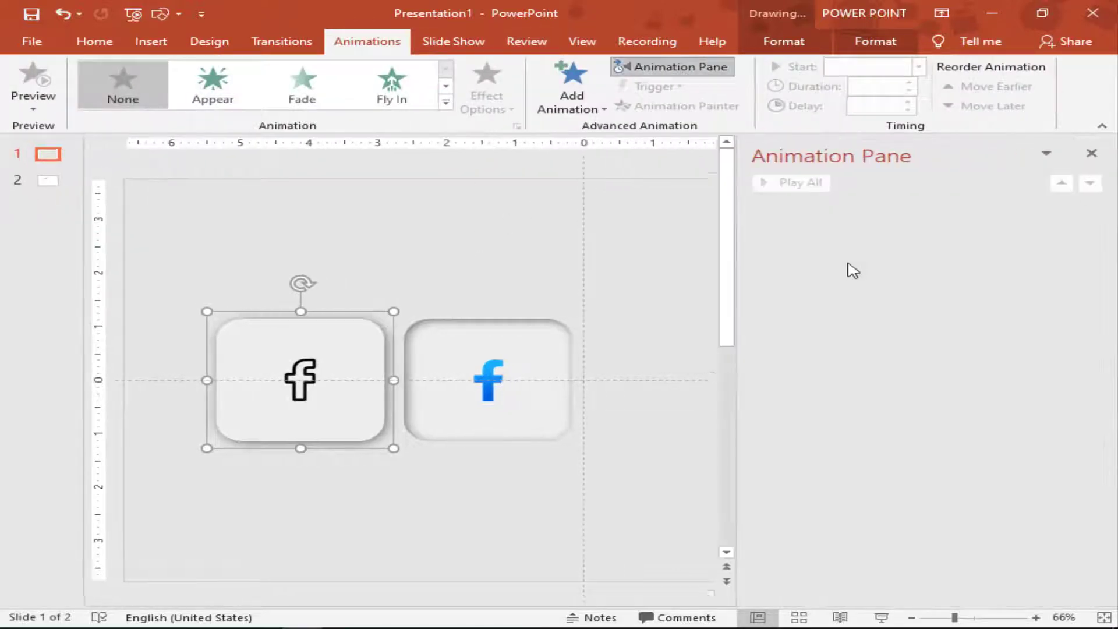
{"action": "left_click", "coordinate": [696, 75]}
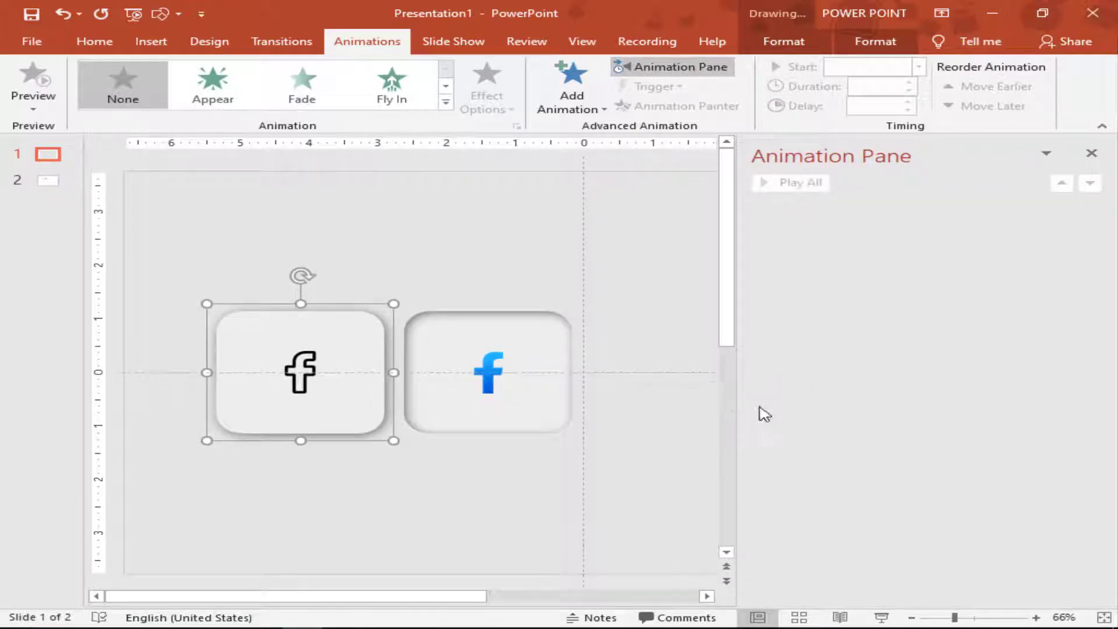
{"action": "left_click", "coordinate": [877, 409]}
{"action": "left_click_drag", "start_coordinate": [737, 404], "coordinate": [903, 404]}
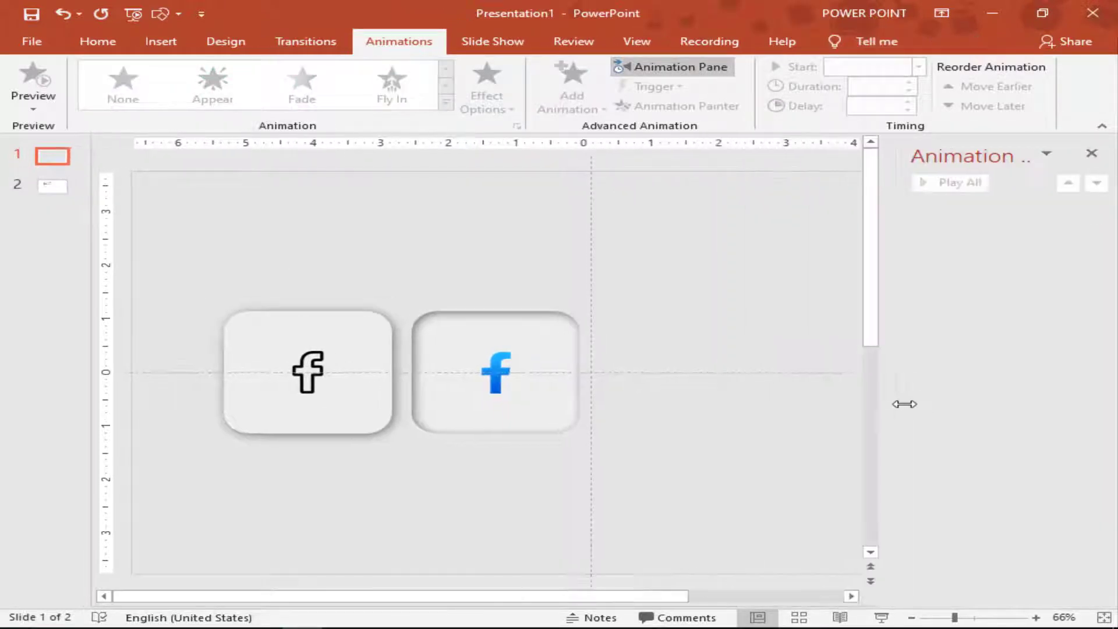
{"action": "scroll", "coordinate": [847, 409], "scroll_direction": "down", "scroll_amount": 1}
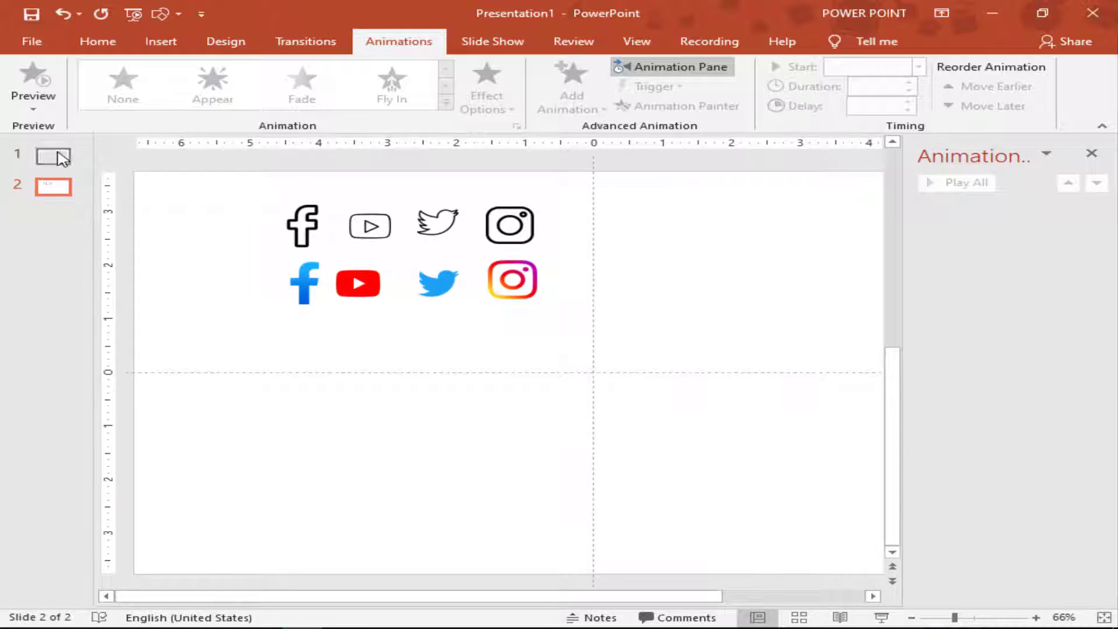
{"action": "left_click", "coordinate": [53, 156]}
{"action": "left_click_drag", "start_coordinate": [903, 342], "coordinate": [853, 332]}
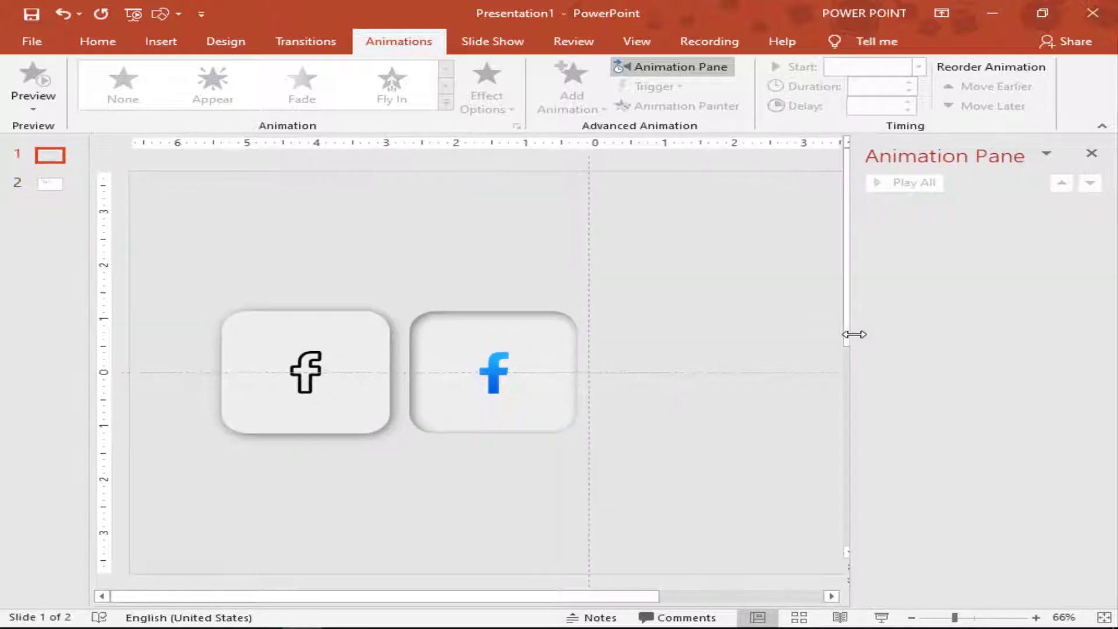
{"action": "left_click", "coordinate": [398, 324]}
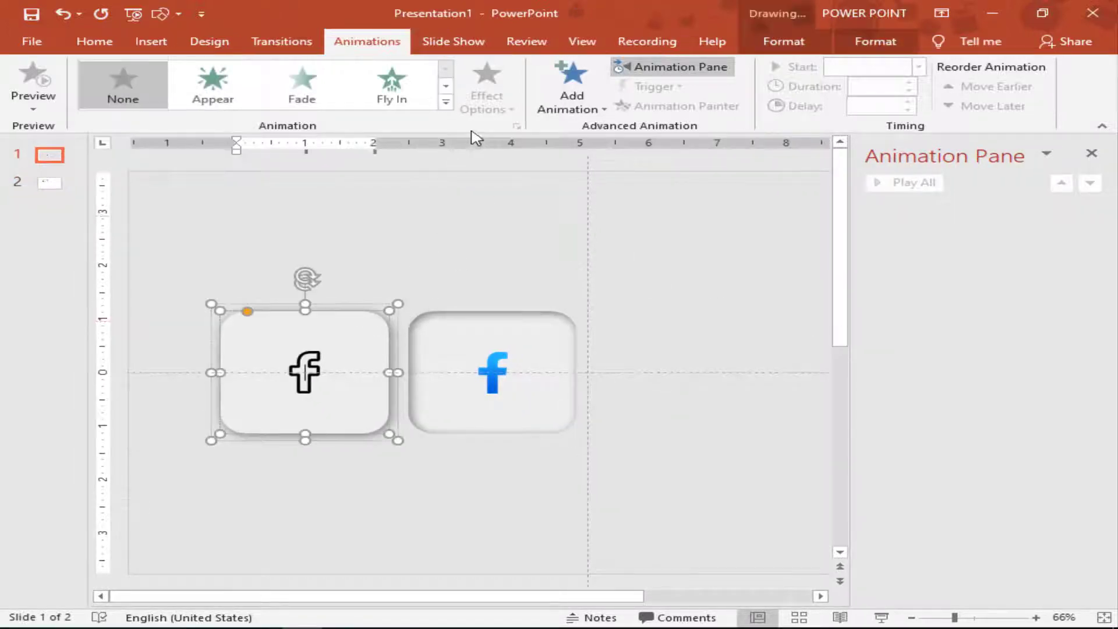
{"action": "left_click", "coordinate": [573, 108]}
Add a Disappear exit to the left outline button, triggered on click of Group 39
{"action": "scroll", "coordinate": [667, 316], "scroll_direction": "down", "scroll_amount": 5}
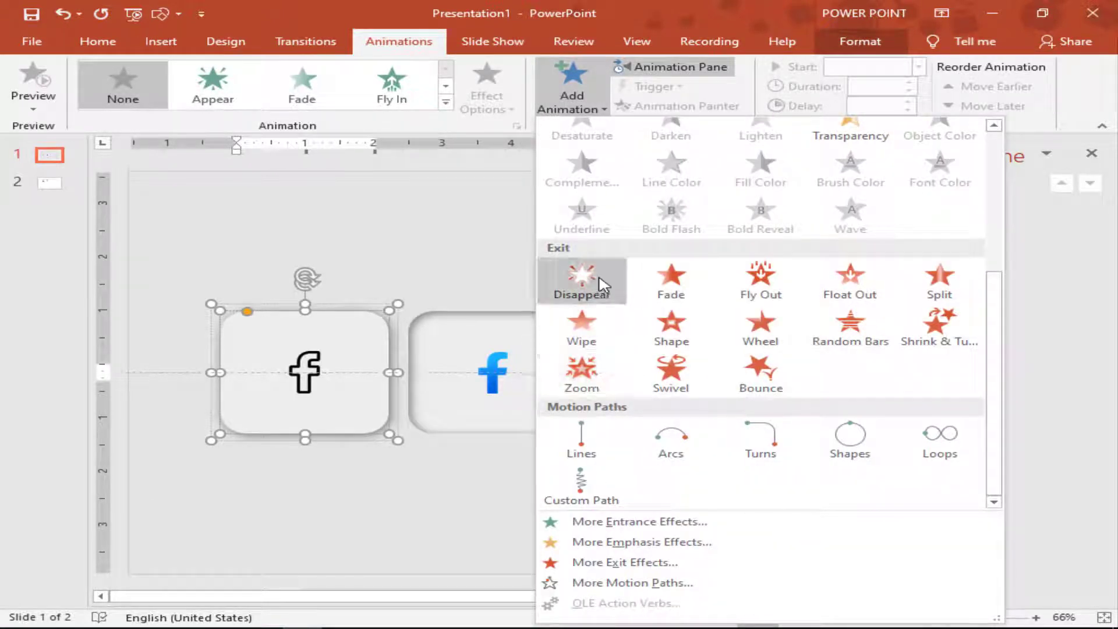
{"action": "left_click", "coordinate": [600, 296]}
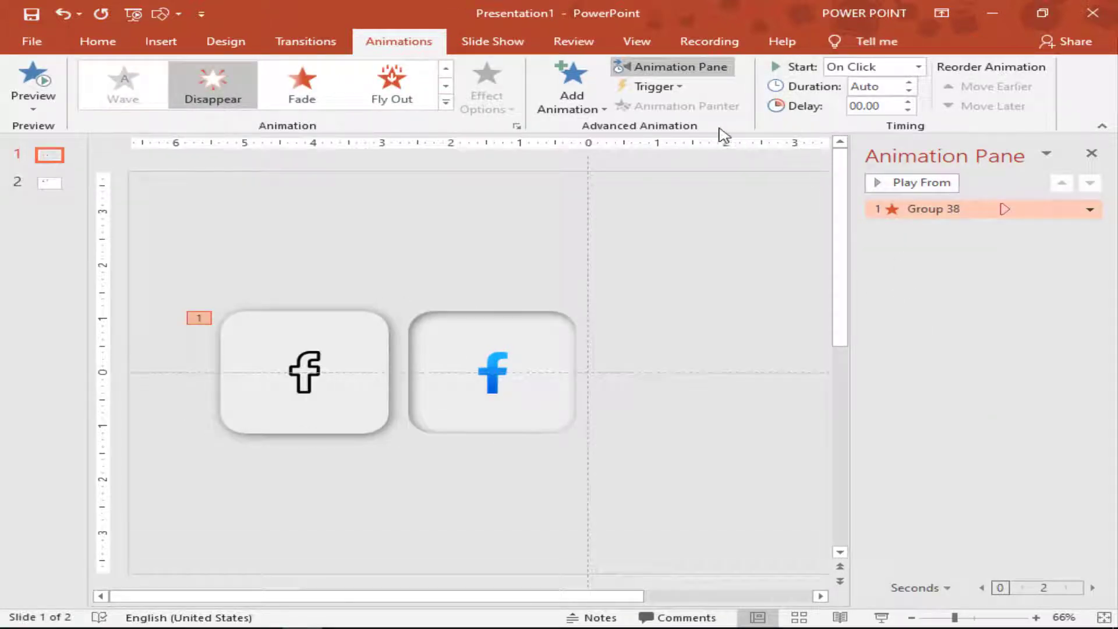
{"action": "left_click", "coordinate": [670, 89]}
{"action": "mouse_move", "coordinate": [679, 108]}
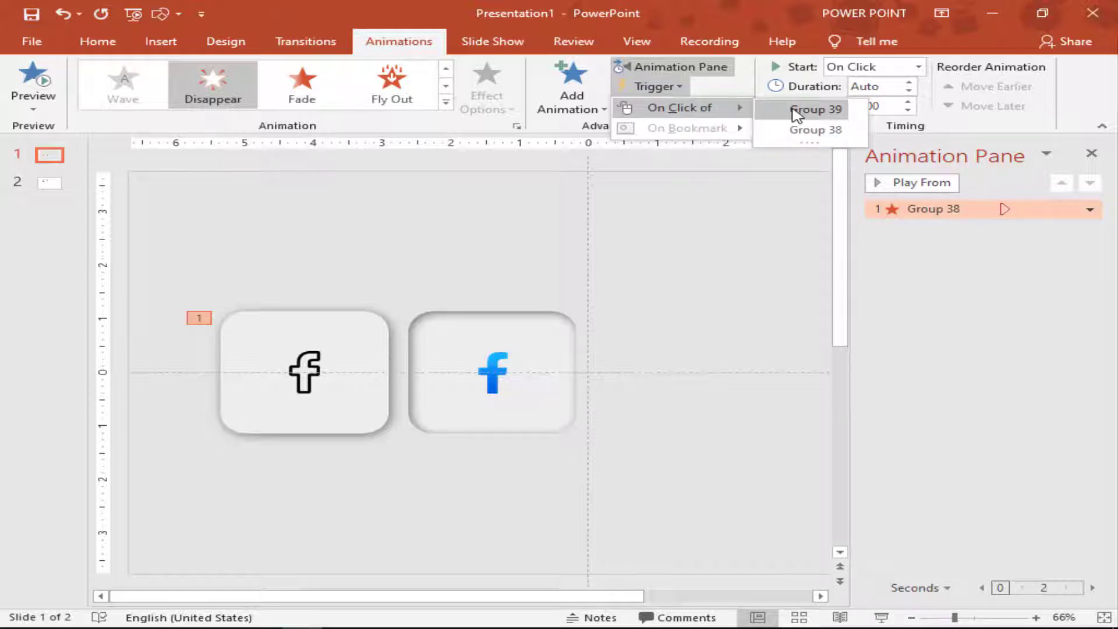
{"action": "left_click", "coordinate": [812, 110]}
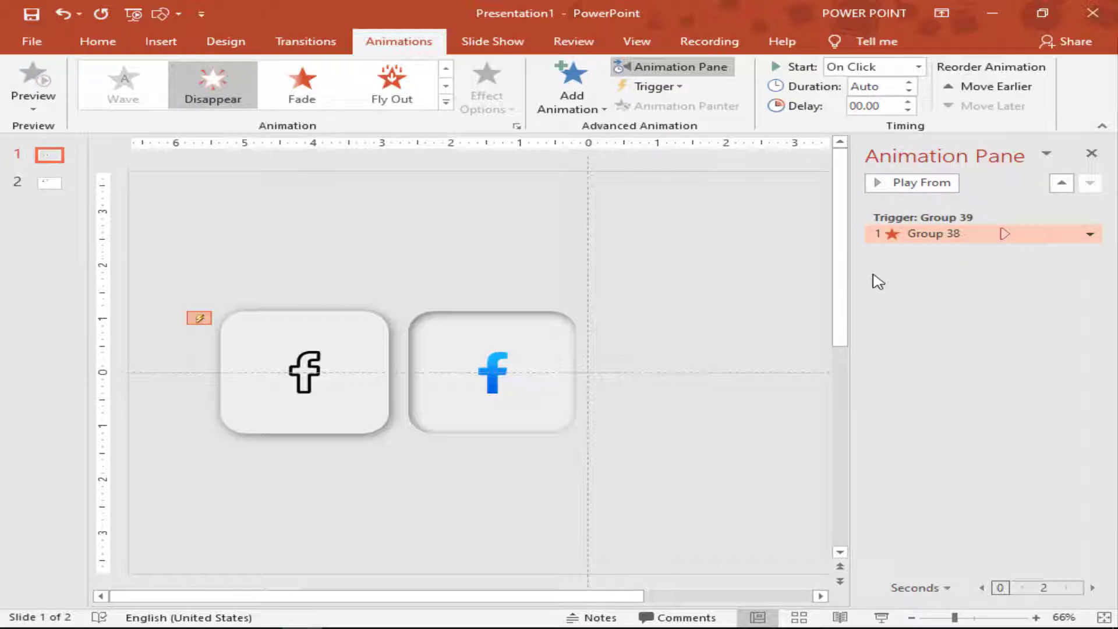
{"action": "left_click", "coordinate": [510, 374]}
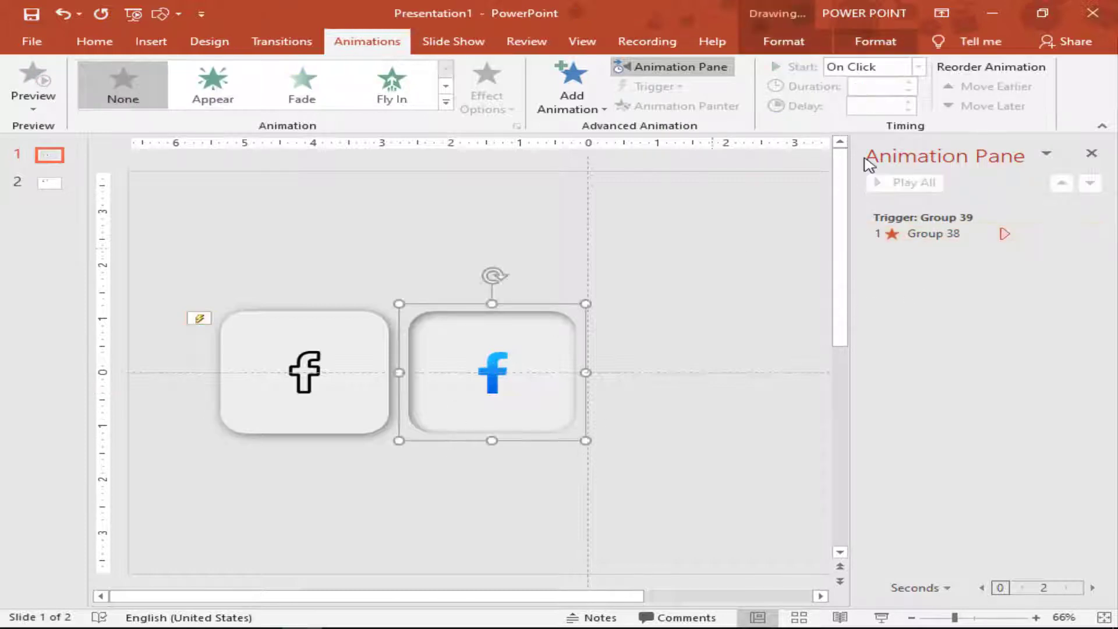
Give Group 39 an Appear entrance under the Group 39 trigger, starting With Previous
{"action": "left_click", "coordinate": [569, 93]}
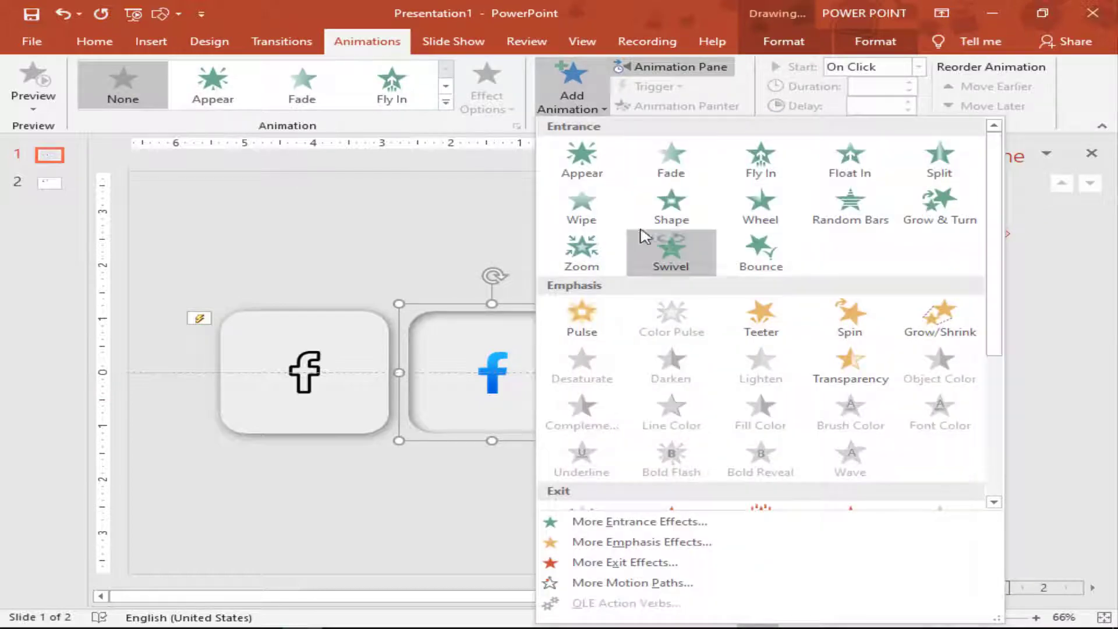
{"action": "left_click", "coordinate": [593, 171]}
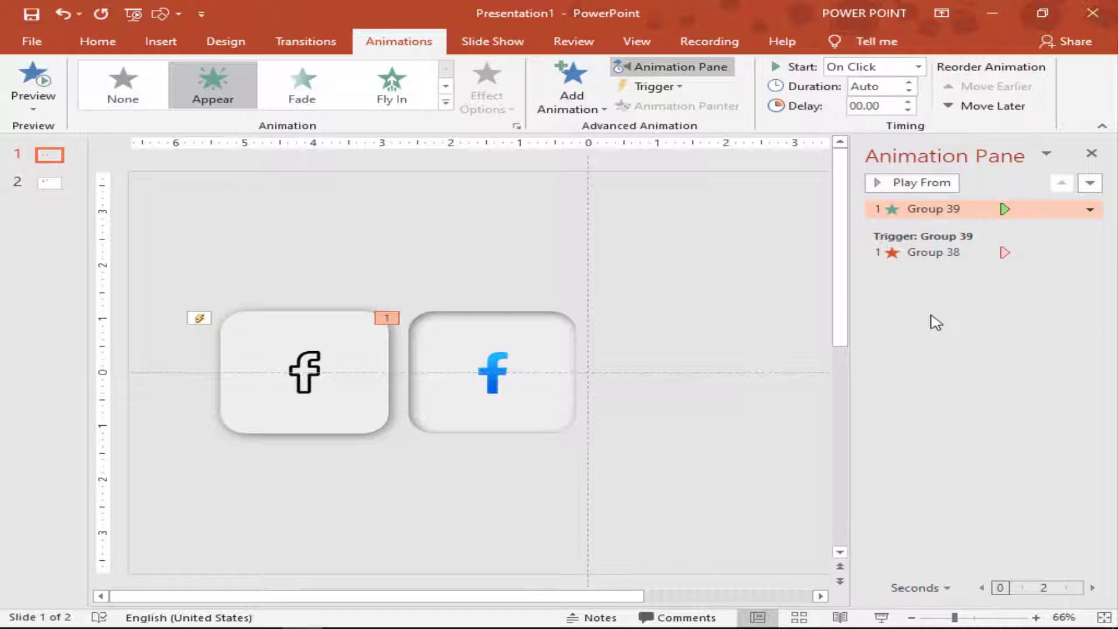
{"action": "left_click_drag", "start_coordinate": [925, 209], "coordinate": [933, 271]}
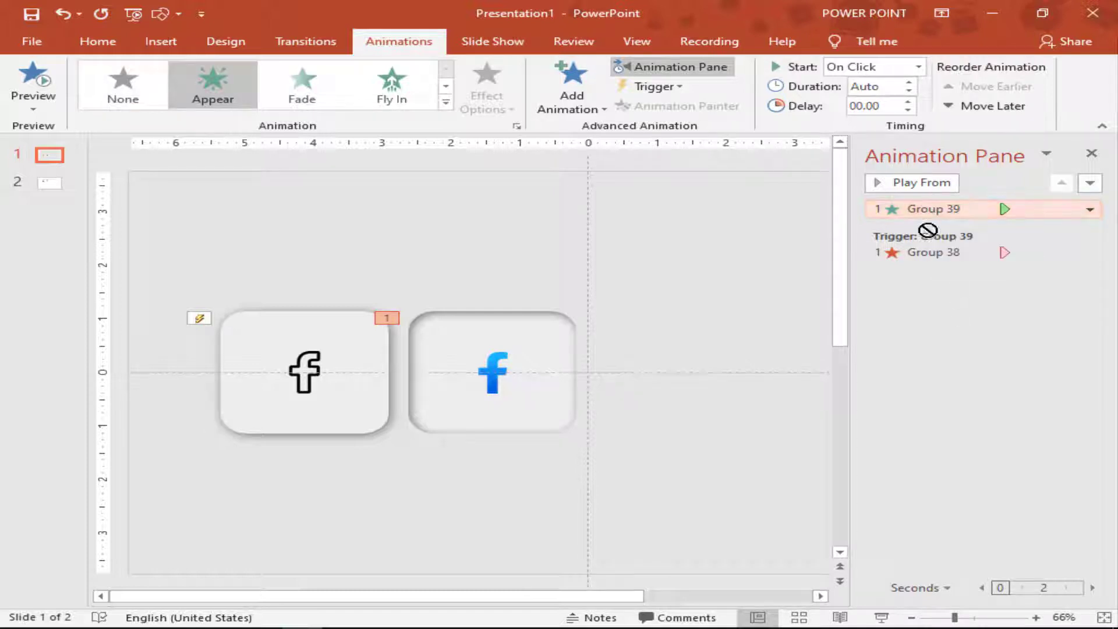
{"action": "left_click", "coordinate": [900, 67]}
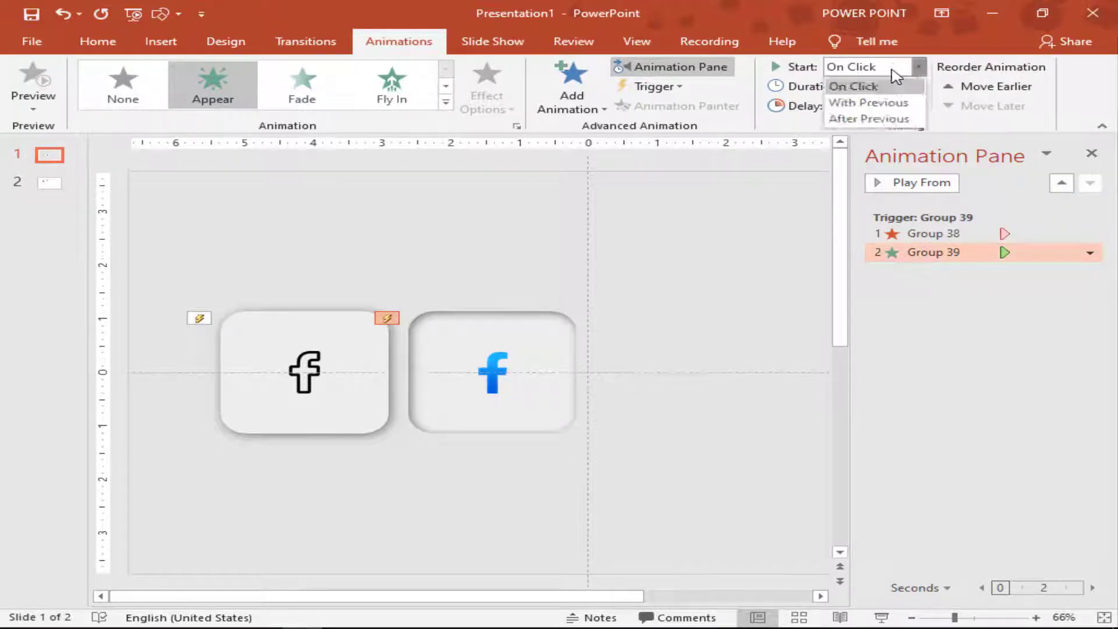
{"action": "left_click", "coordinate": [881, 103]}
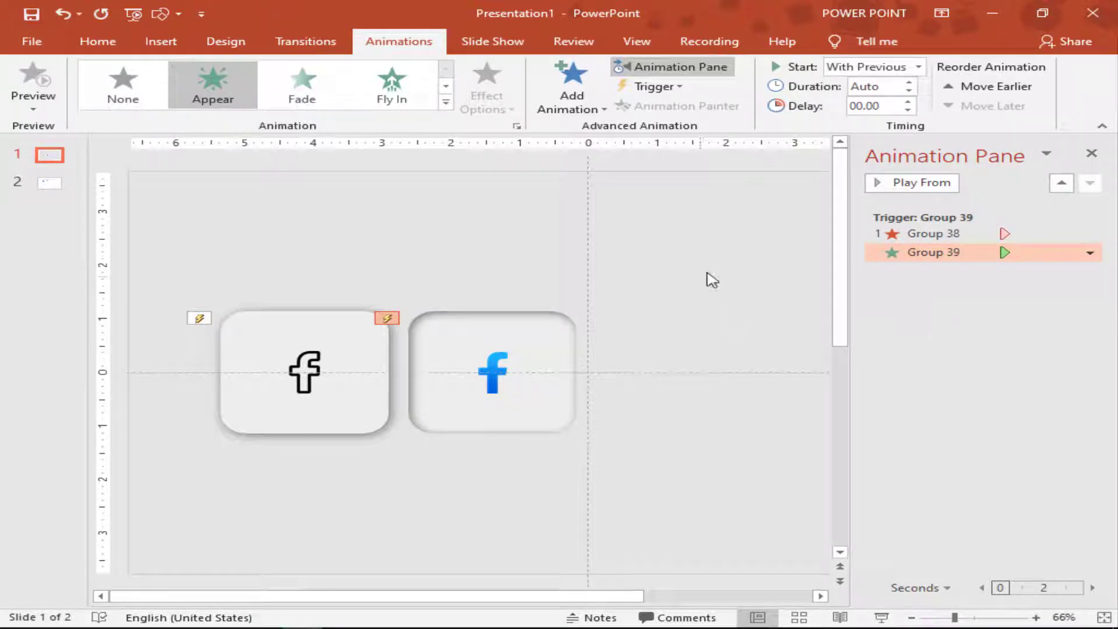
{"action": "left_click", "coordinate": [62, 15]}
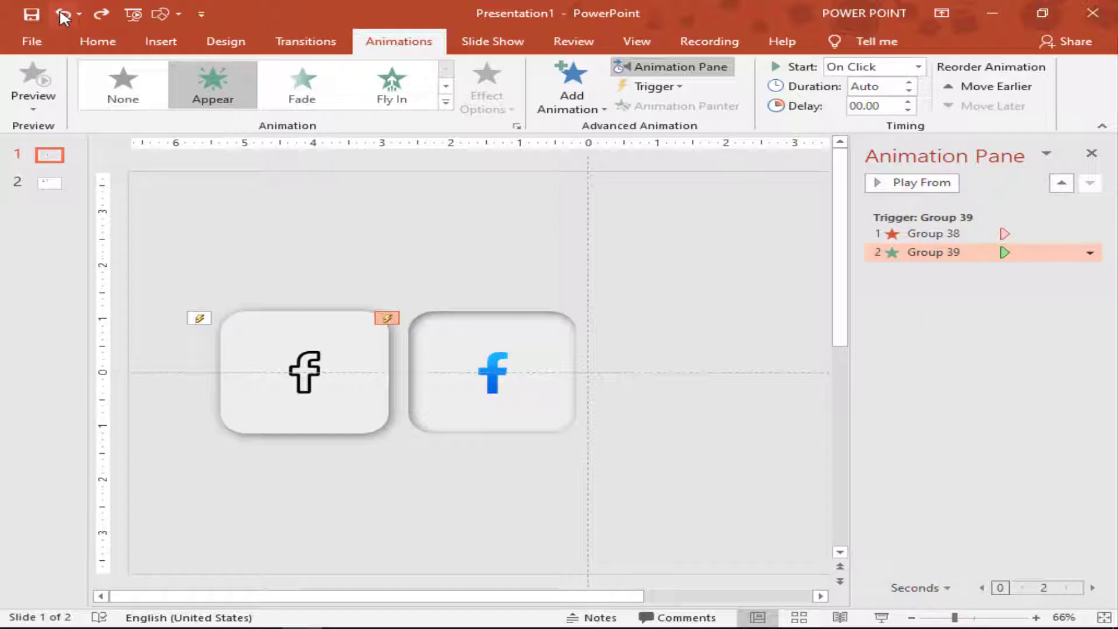
{"action": "left_click", "coordinate": [101, 14]}
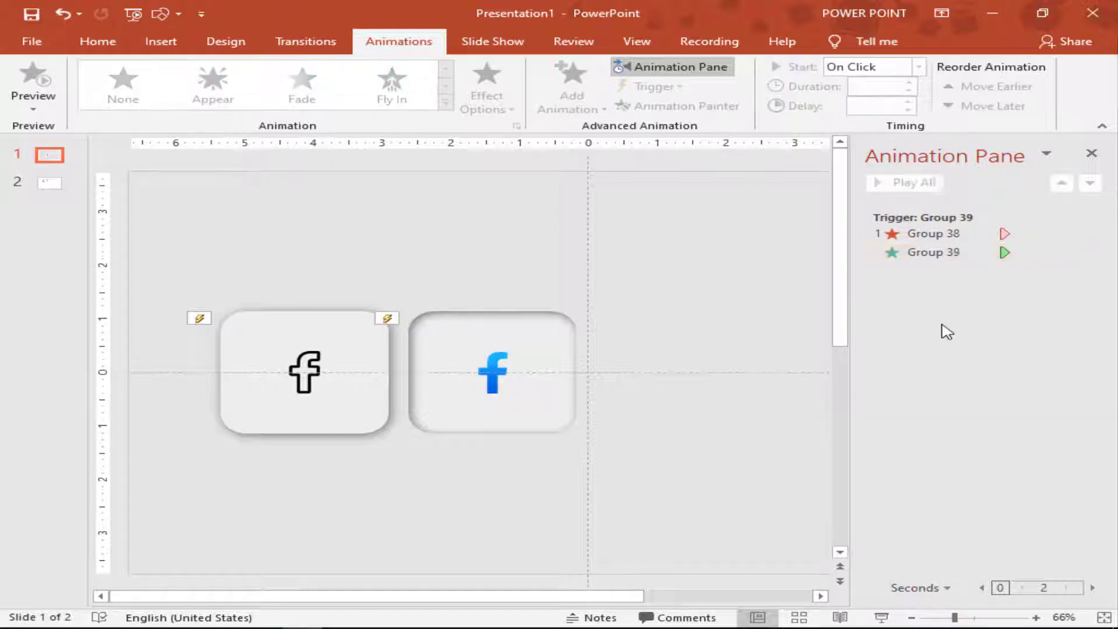
{"action": "double_click", "coordinate": [930, 252]}
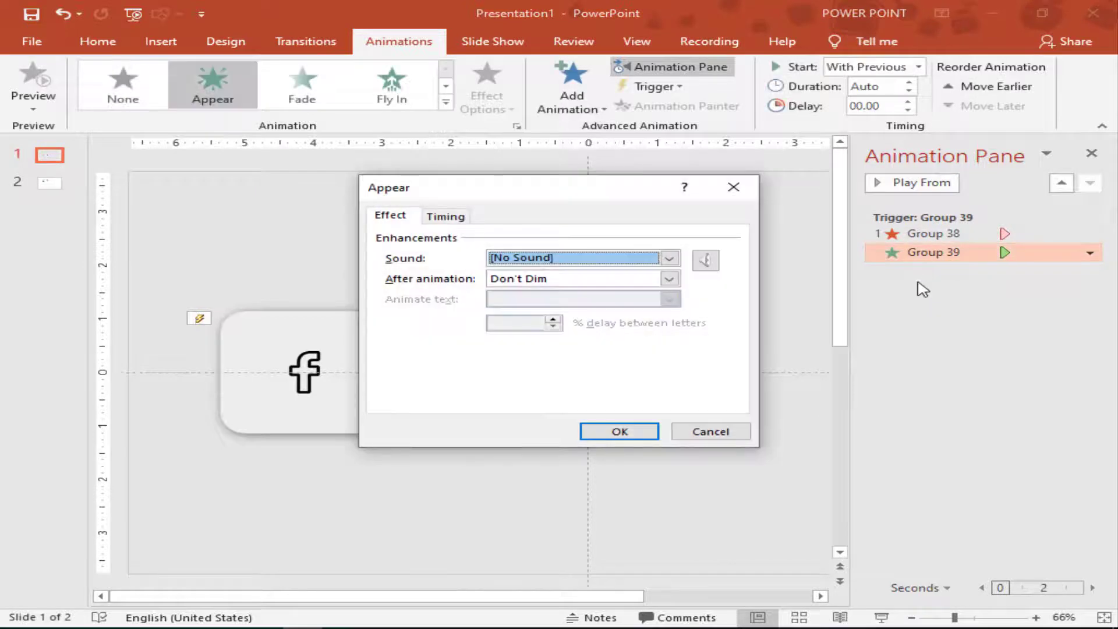
{"action": "left_click", "coordinate": [731, 184]}
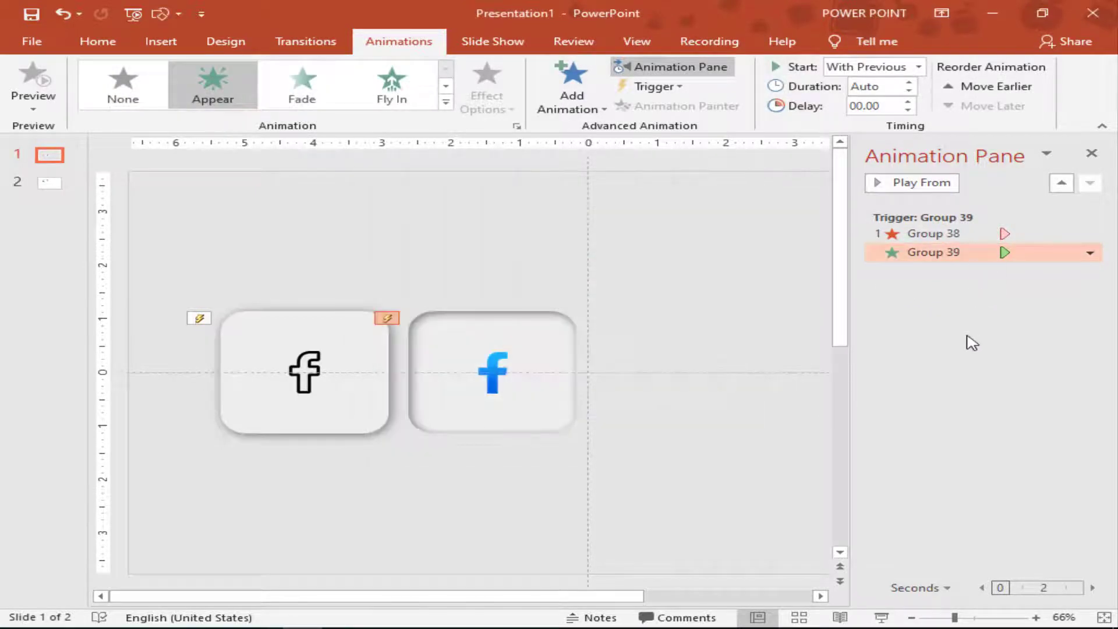
{"action": "key", "text": "ctrl+z"}
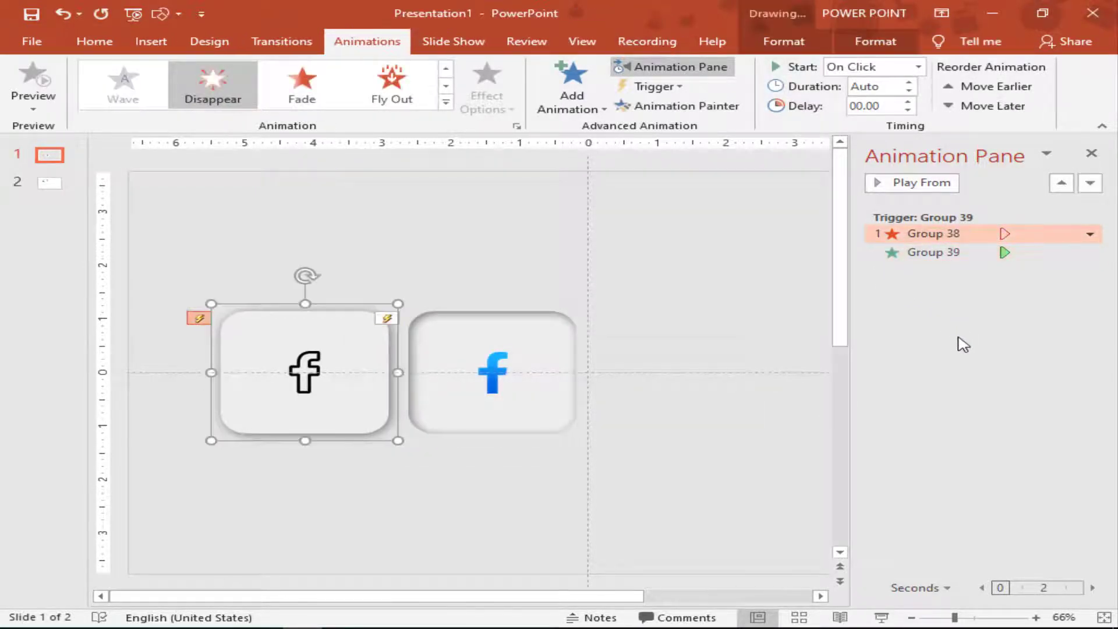
Give the blue button a Disappear exit triggered on click of Group 38
{"action": "left_click", "coordinate": [471, 351]}
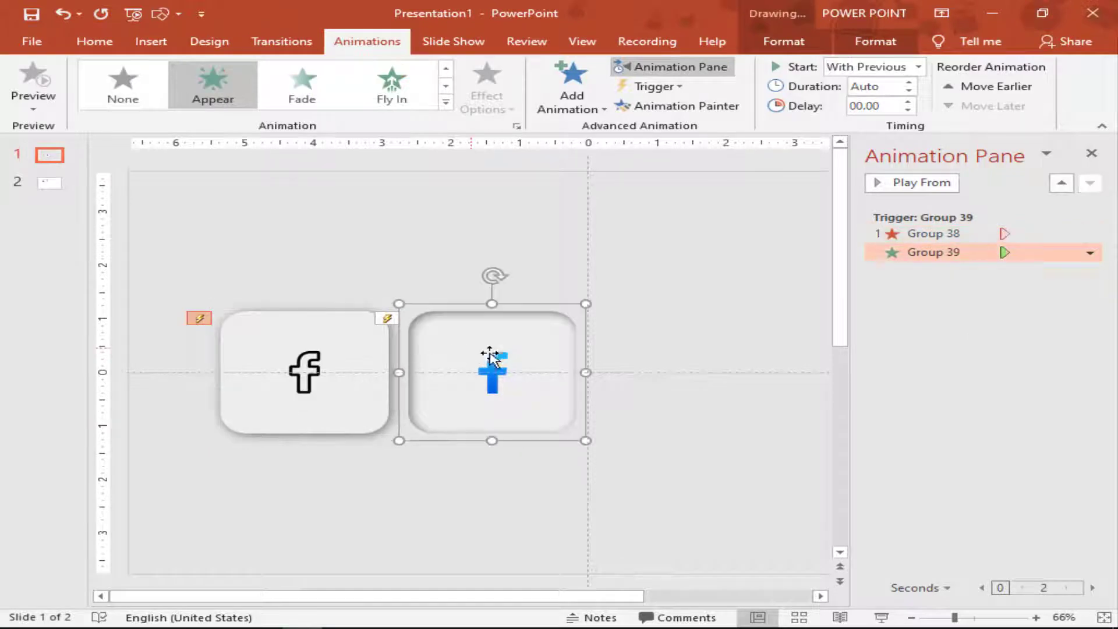
{"action": "left_click", "coordinate": [572, 88]}
{"action": "scroll", "coordinate": [641, 314], "scroll_direction": "down", "scroll_amount": 5}
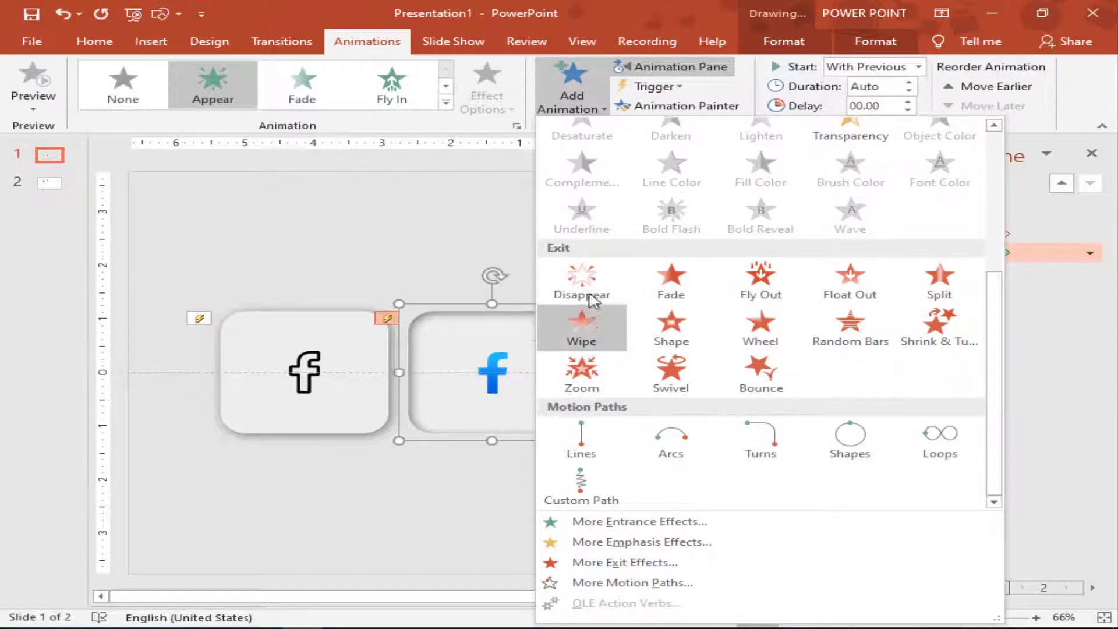
{"action": "left_click", "coordinate": [581, 278]}
{"action": "left_click", "coordinate": [678, 87]}
{"action": "mouse_move", "coordinate": [673, 107]}
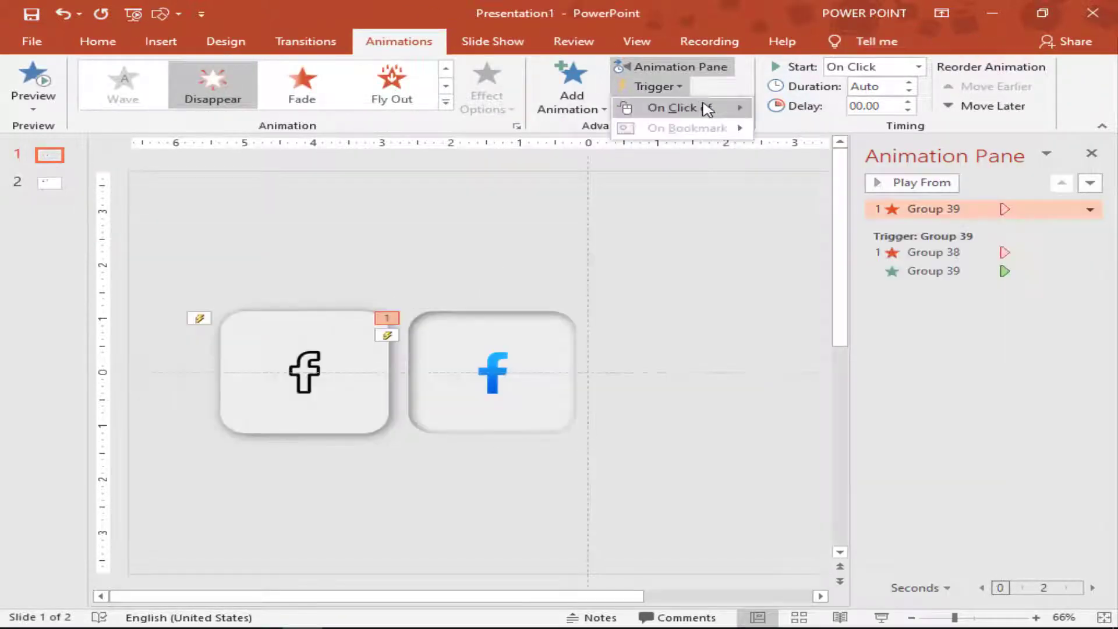
{"action": "left_click", "coordinate": [812, 130]}
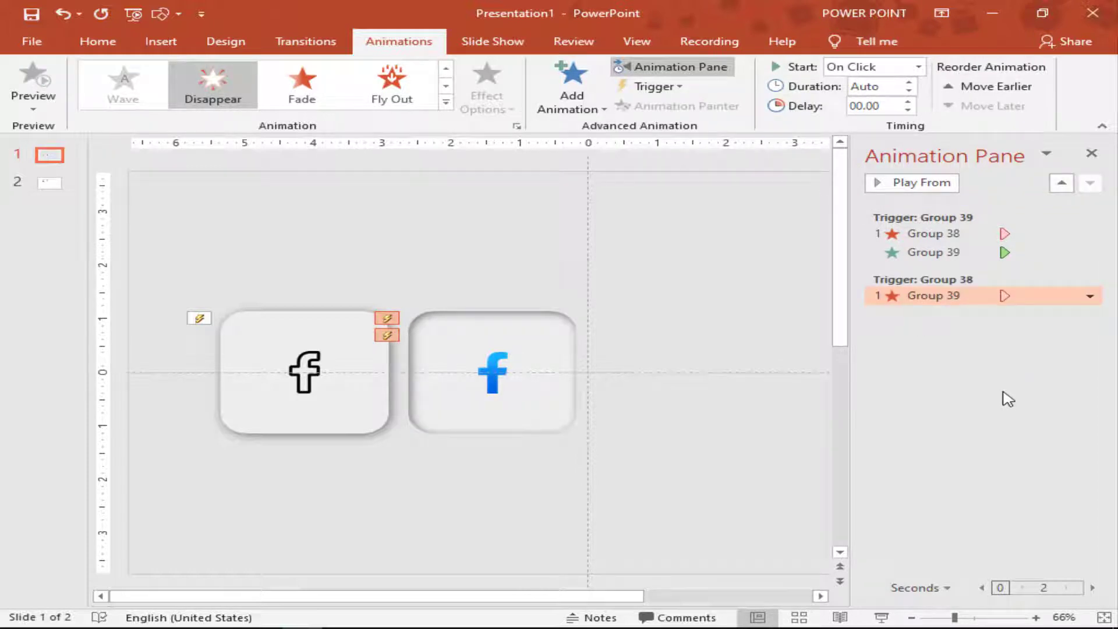
Add an Appear entrance to the outline button under the Group 38 trigger, With Previous
{"action": "left_click", "coordinate": [357, 349]}
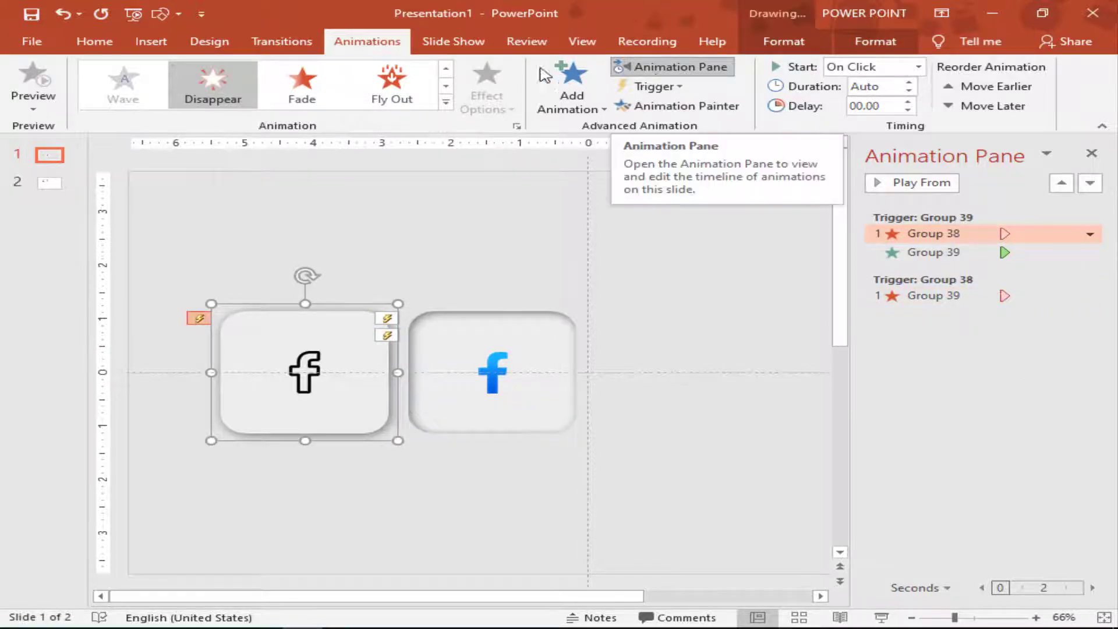
{"action": "left_click", "coordinate": [569, 99]}
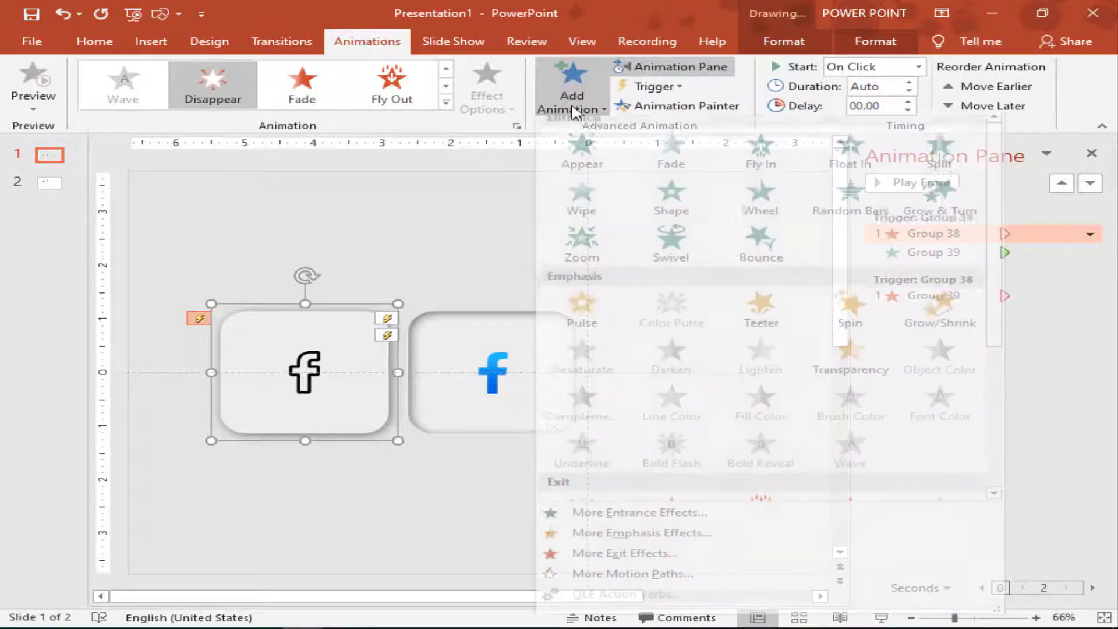
{"action": "left_click", "coordinate": [581, 166]}
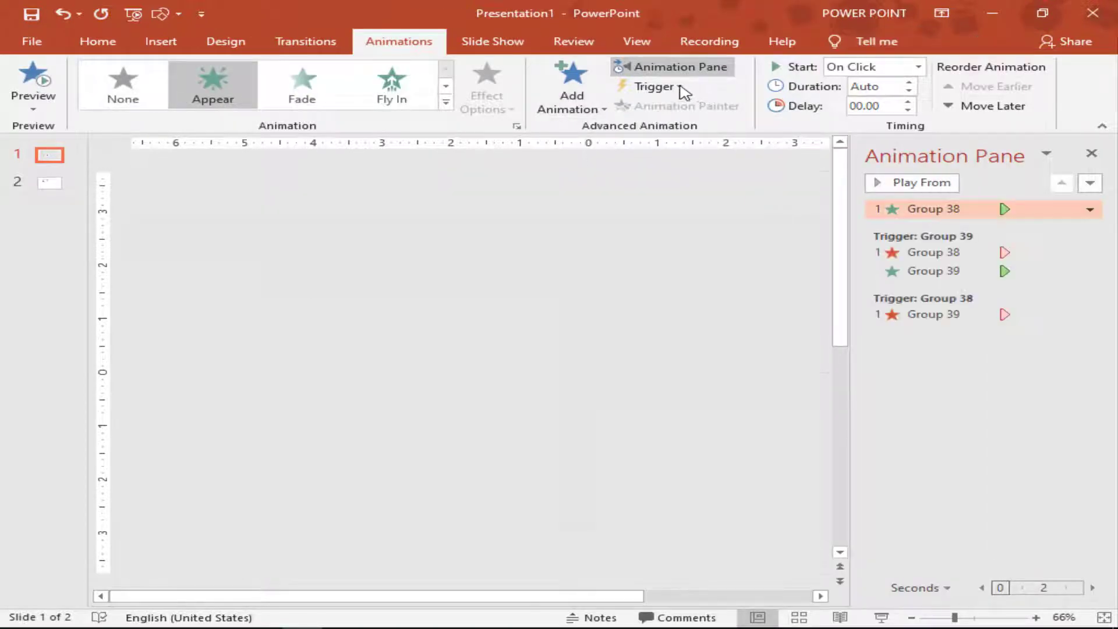
{"action": "left_click_drag", "start_coordinate": [955, 209], "coordinate": [967, 326]}
{"action": "left_click", "coordinate": [979, 387]}
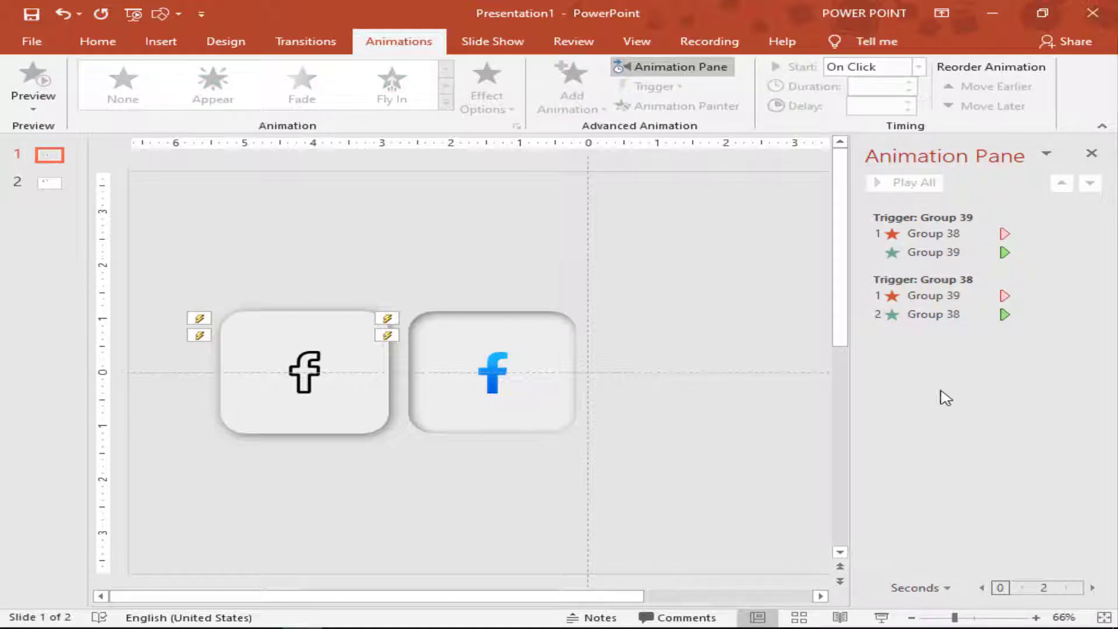
{"action": "key", "text": "ctrl+y"}
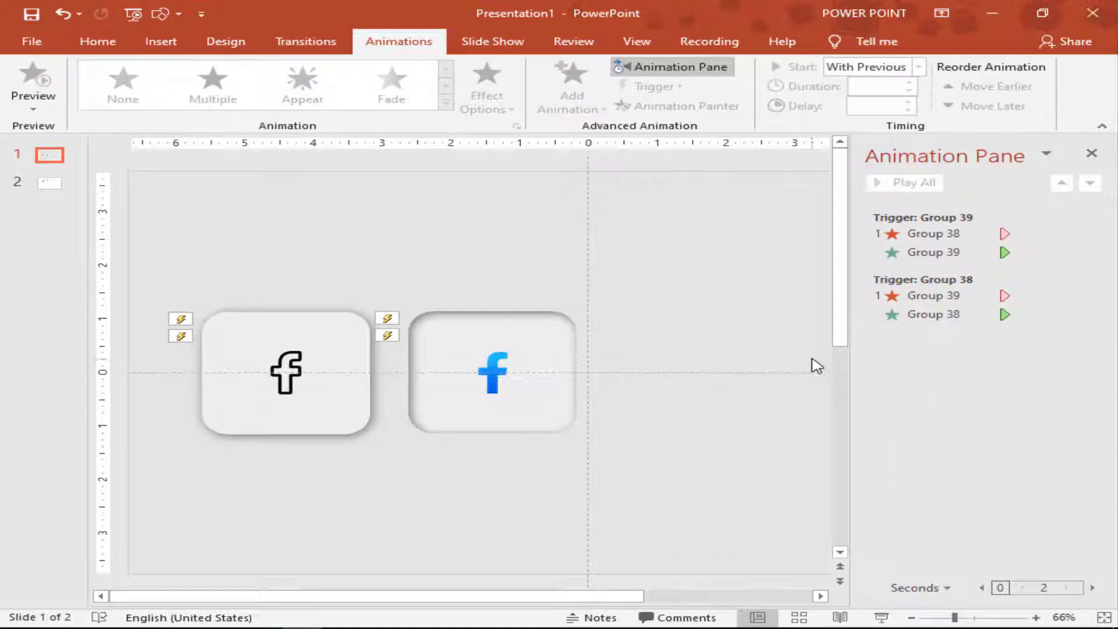
Stack the outline Facebook button exactly over the blue one and close the Animation Pane
{"action": "left_click", "coordinate": [320, 331]}
{"action": "left_click_drag", "start_coordinate": [319, 332], "coordinate": [512, 332]}
{"action": "left_click", "coordinate": [755, 327]}
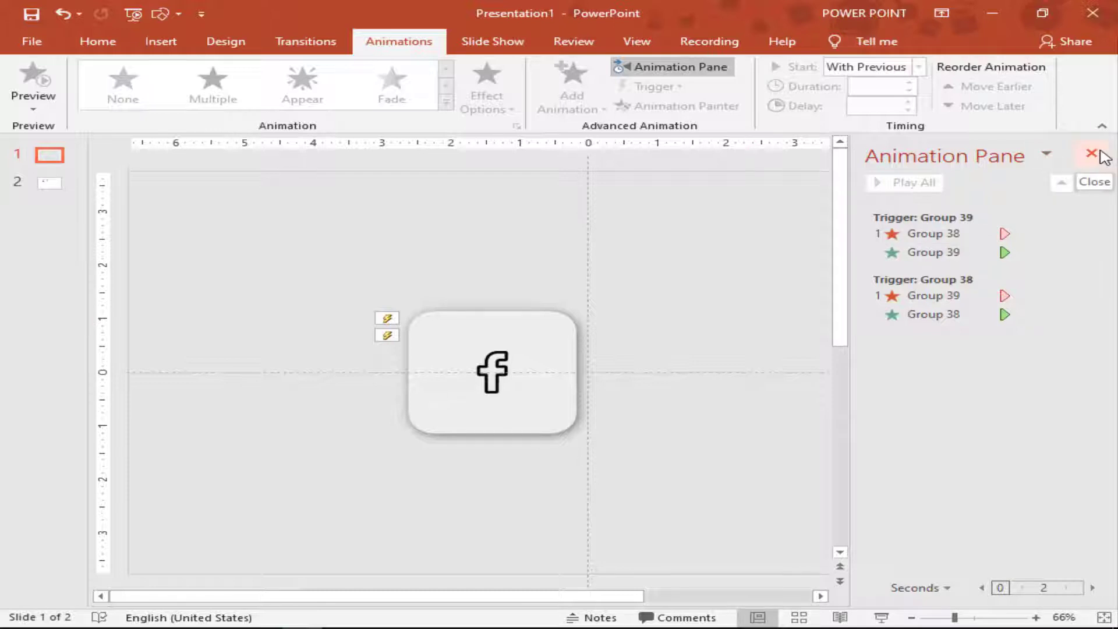
{"action": "left_click", "coordinate": [1099, 152]}
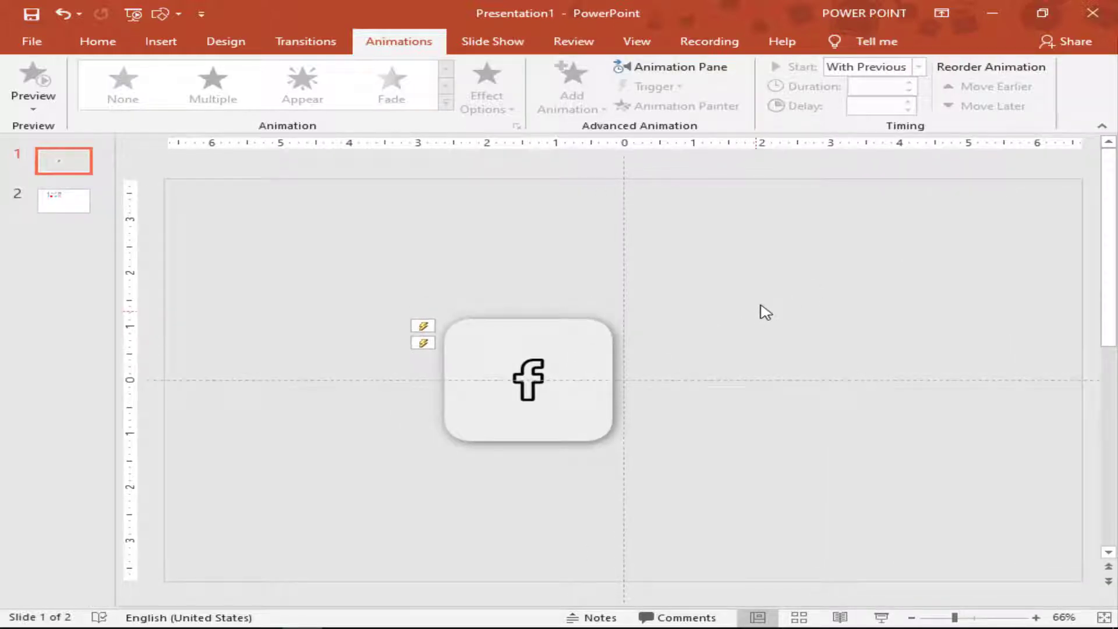
{"action": "key", "text": "ctrl+z"}
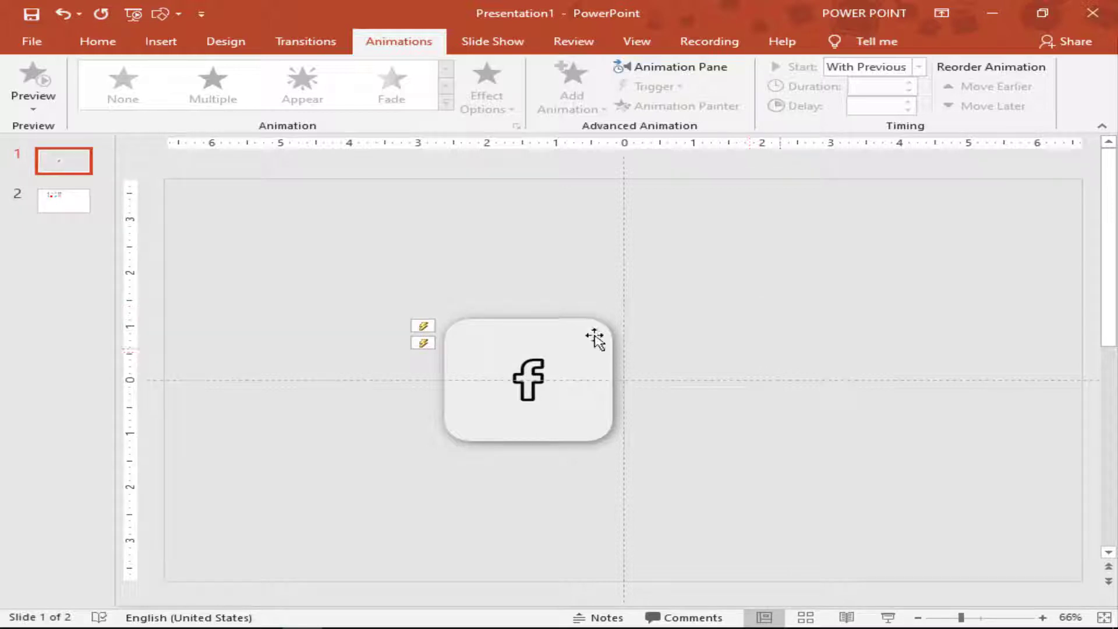
Duplicate the button slide three times to create slides 2–4
{"action": "right_click", "coordinate": [78, 164]}
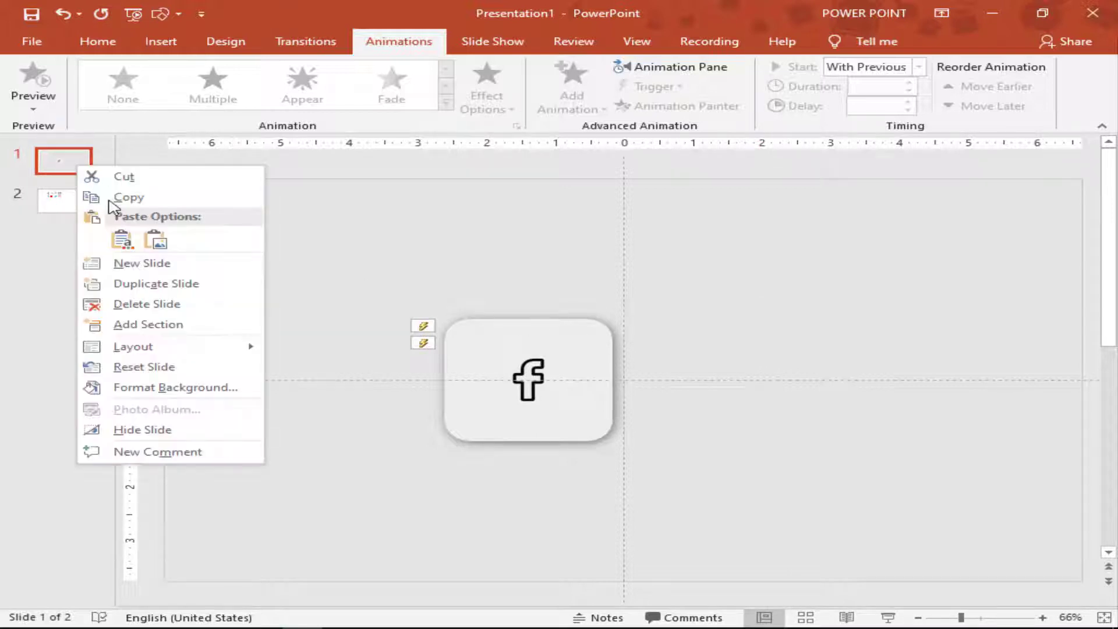
{"action": "key", "text": "Return"}
{"action": "right_click", "coordinate": [68, 211]}
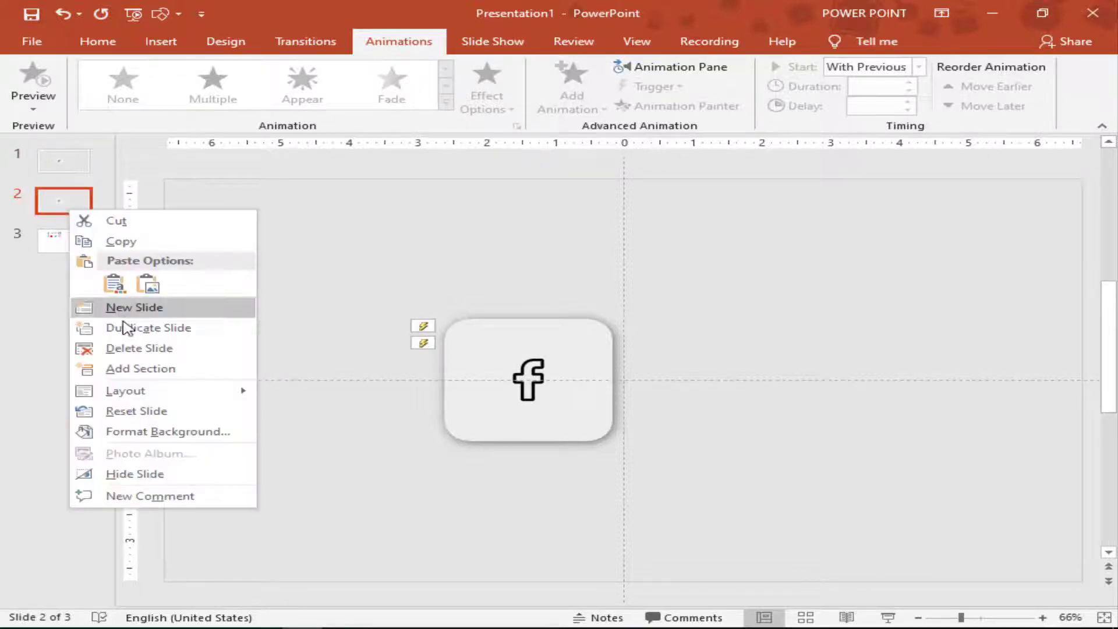
{"action": "left_click", "coordinate": [124, 325]}
{"action": "right_click", "coordinate": [65, 252]}
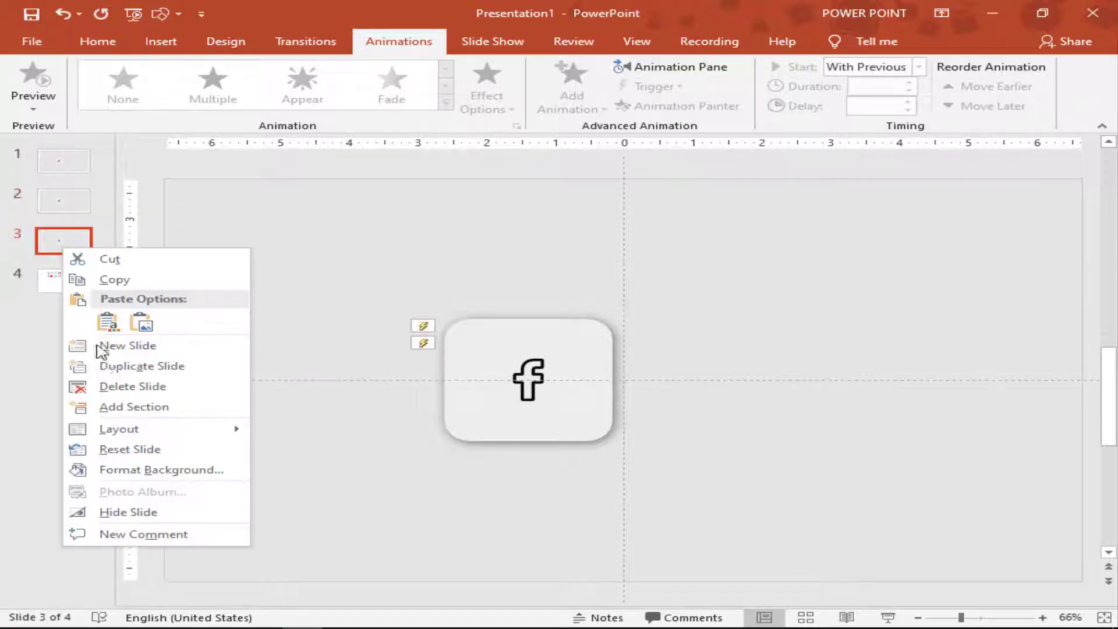
{"action": "left_click", "coordinate": [123, 366]}
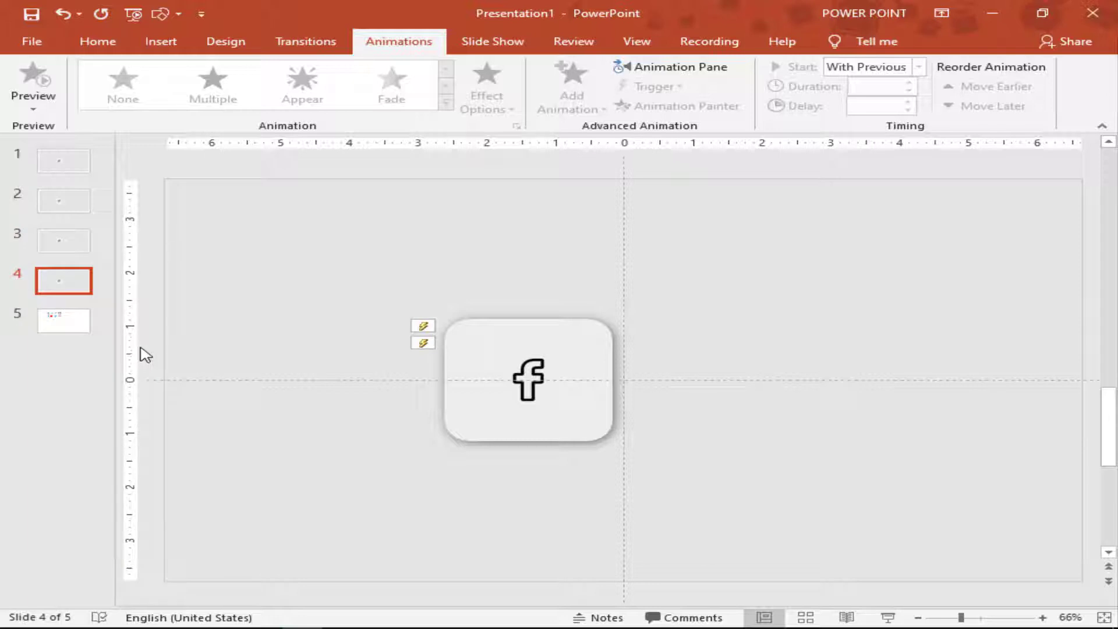
On slide 2, separate the two buttons and delete the Facebook icons
{"action": "left_click", "coordinate": [62, 209]}
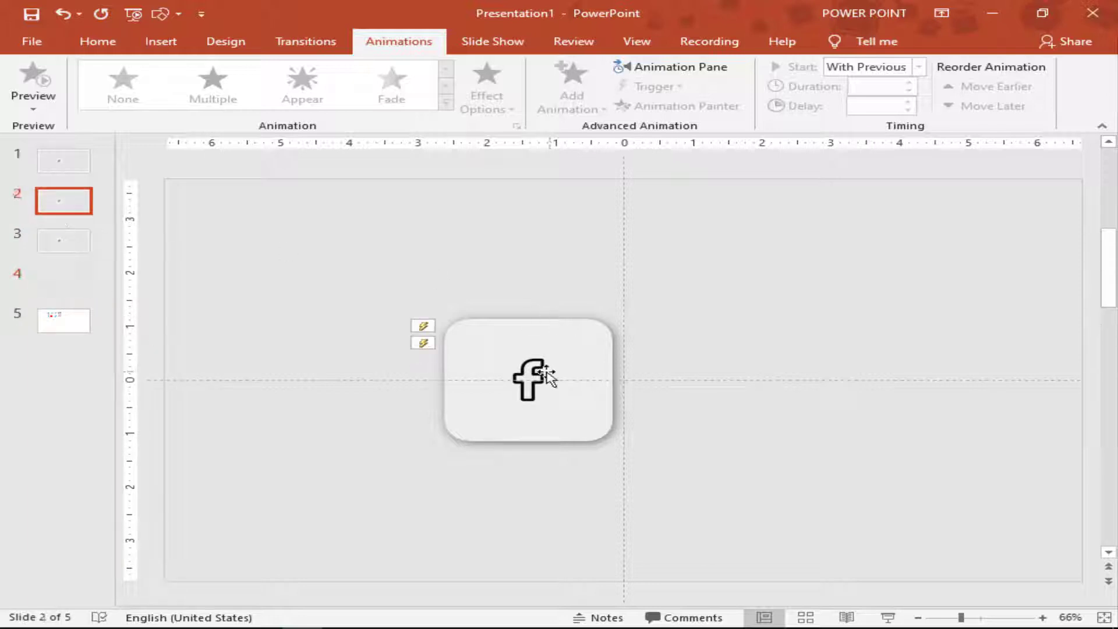
{"action": "left_click_drag", "start_coordinate": [548, 376], "coordinate": [357, 377]}
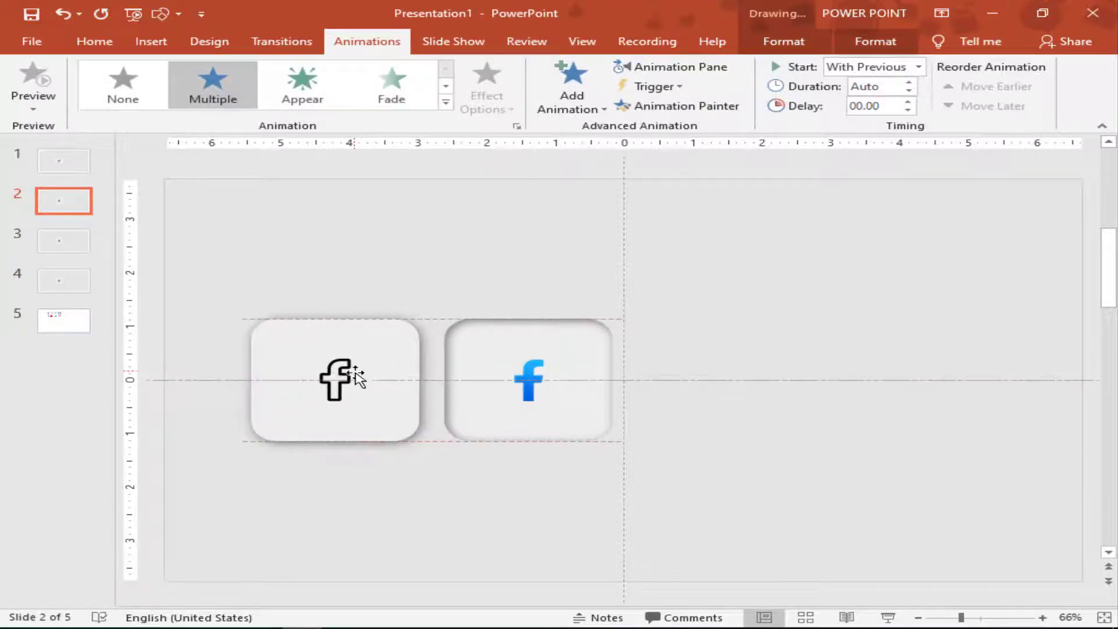
{"action": "left_click_drag", "start_coordinate": [333, 381], "coordinate": [526, 379]}
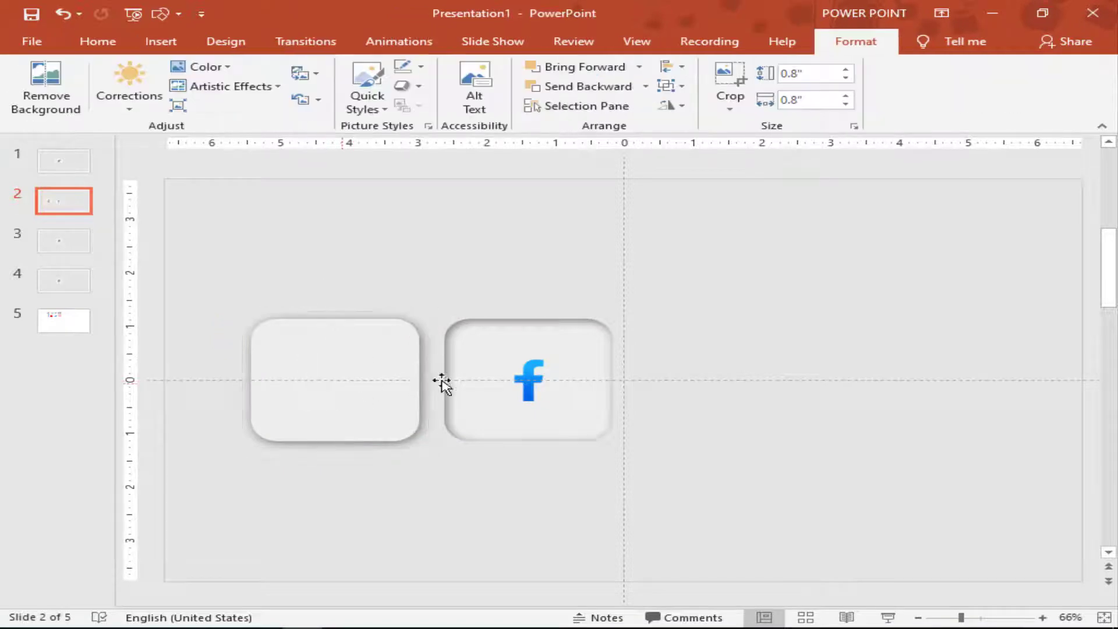
{"action": "left_click", "coordinate": [529, 386]}
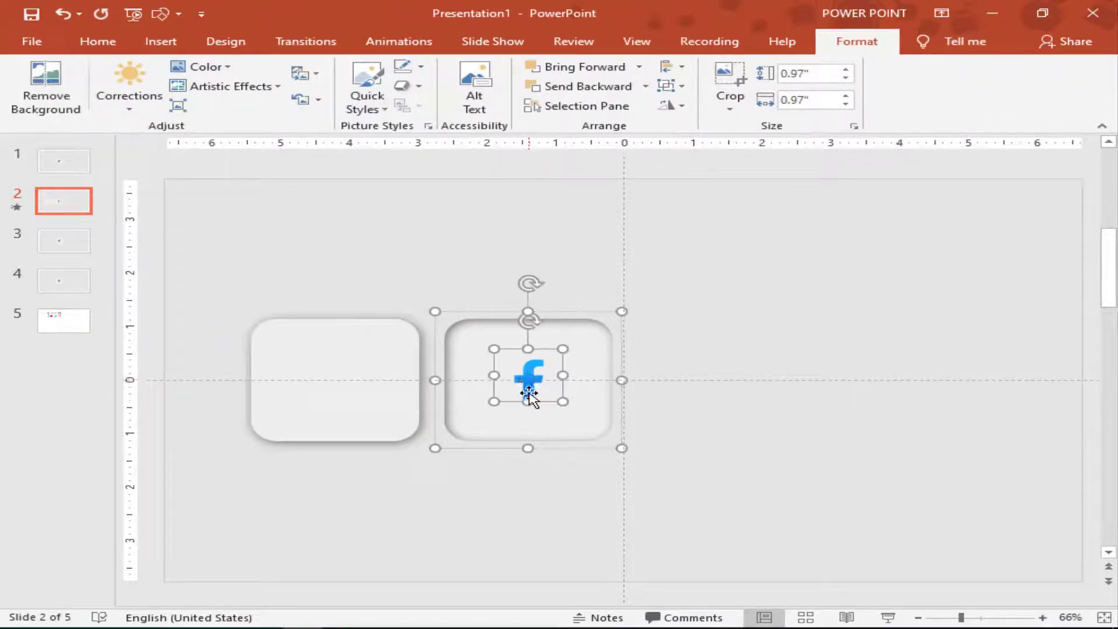
{"action": "key", "text": "Delete"}
Select both YouTube icons on the icon slide and paste them onto slide 2
{"action": "left_click", "coordinate": [86, 323]}
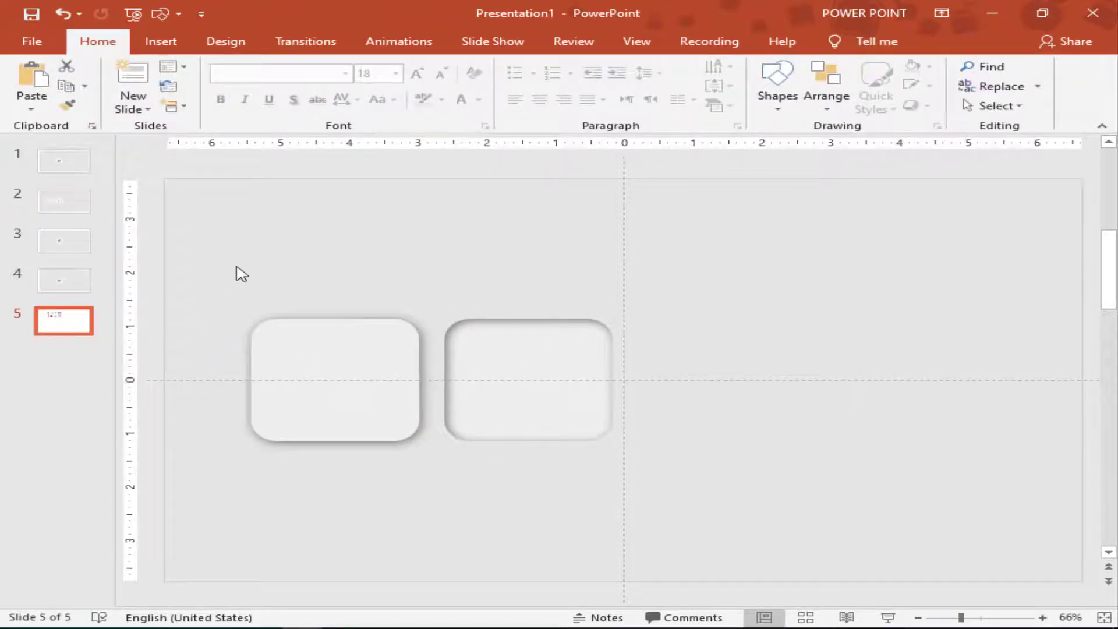
{"action": "left_click_drag", "start_coordinate": [365, 183], "coordinate": [438, 401]}
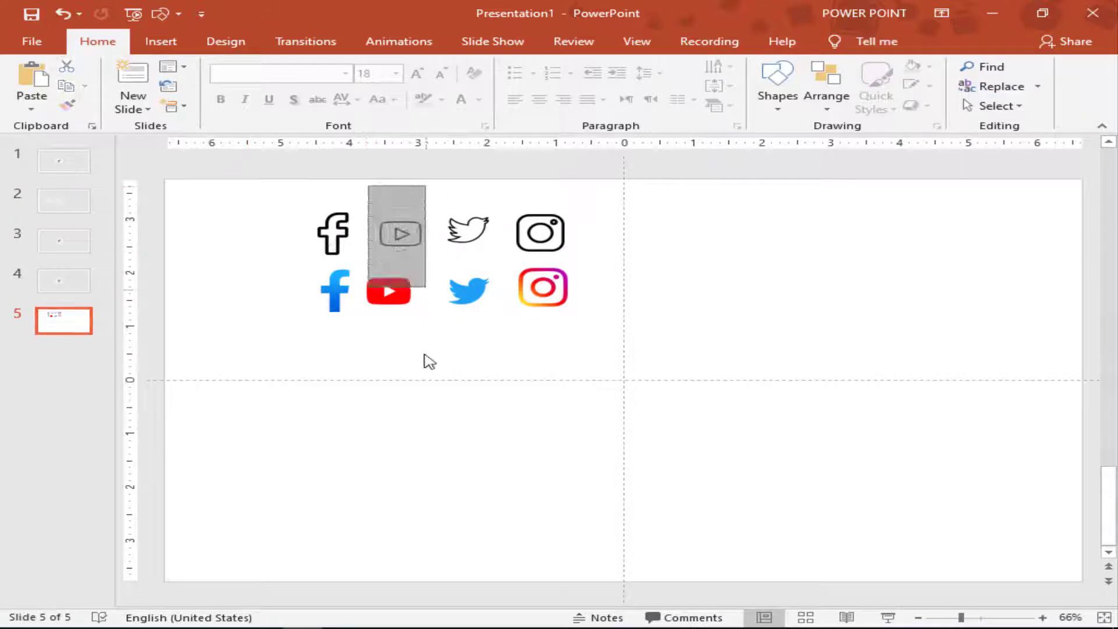
{"action": "left_click", "coordinate": [444, 397]}
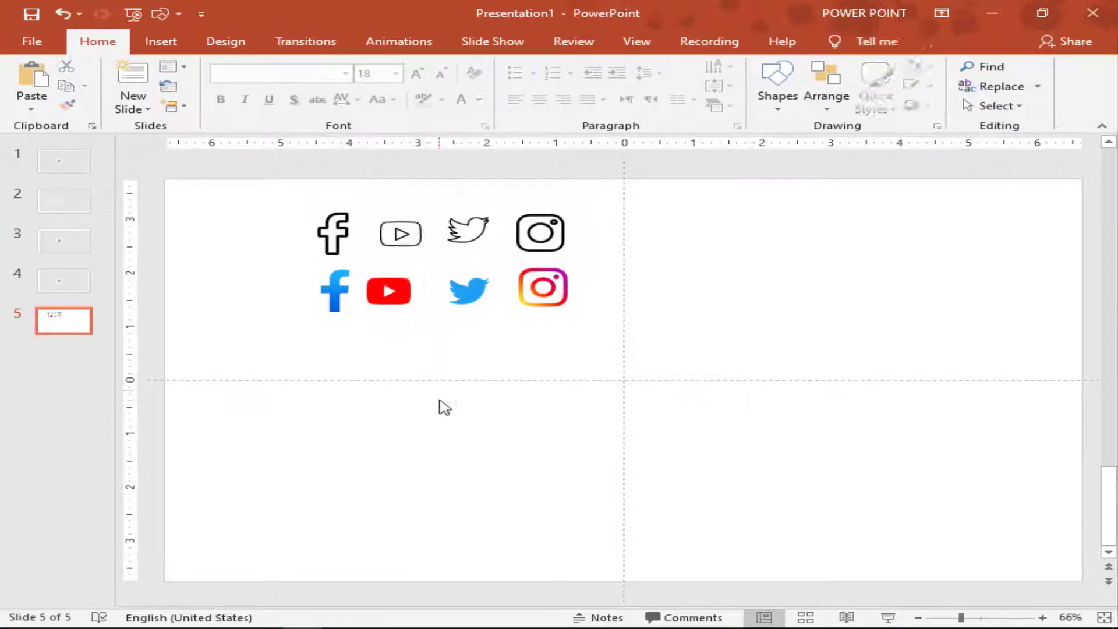
{"action": "key", "text": "ctrl+z"}
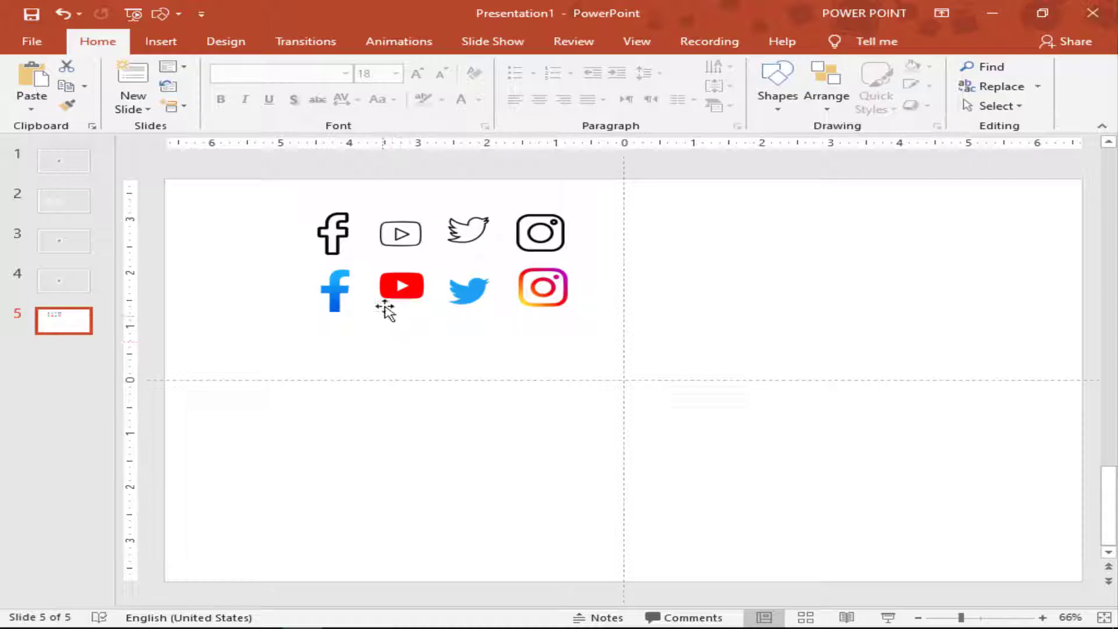
{"action": "left_click_drag", "start_coordinate": [393, 237], "coordinate": [392, 296]}
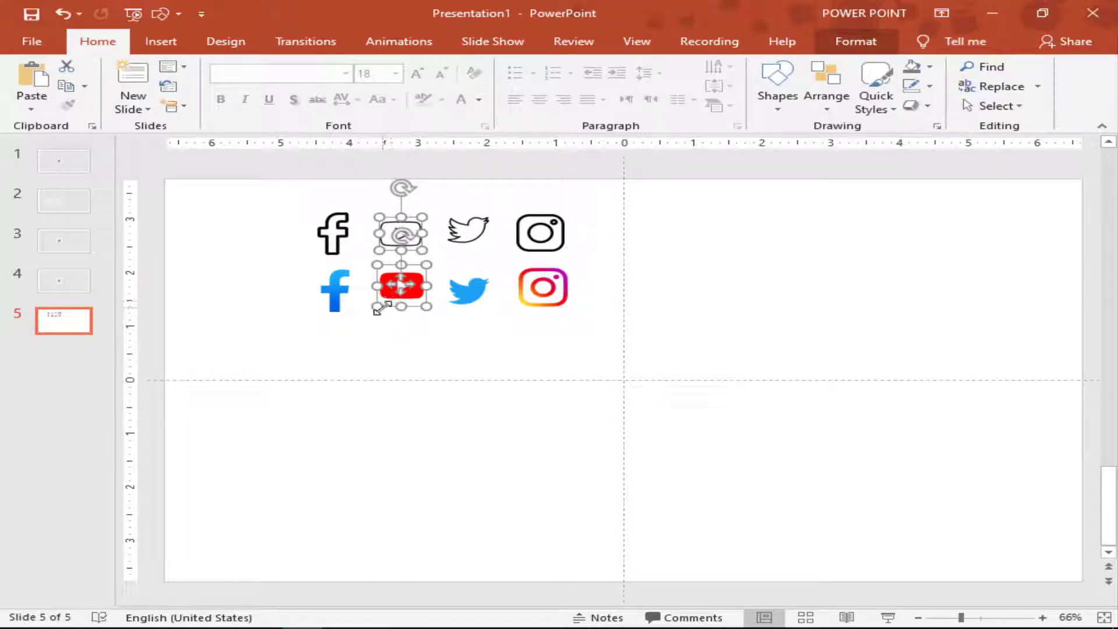
{"action": "left_click", "coordinate": [62, 210]}
{"action": "key", "text": "ctrl+v"}
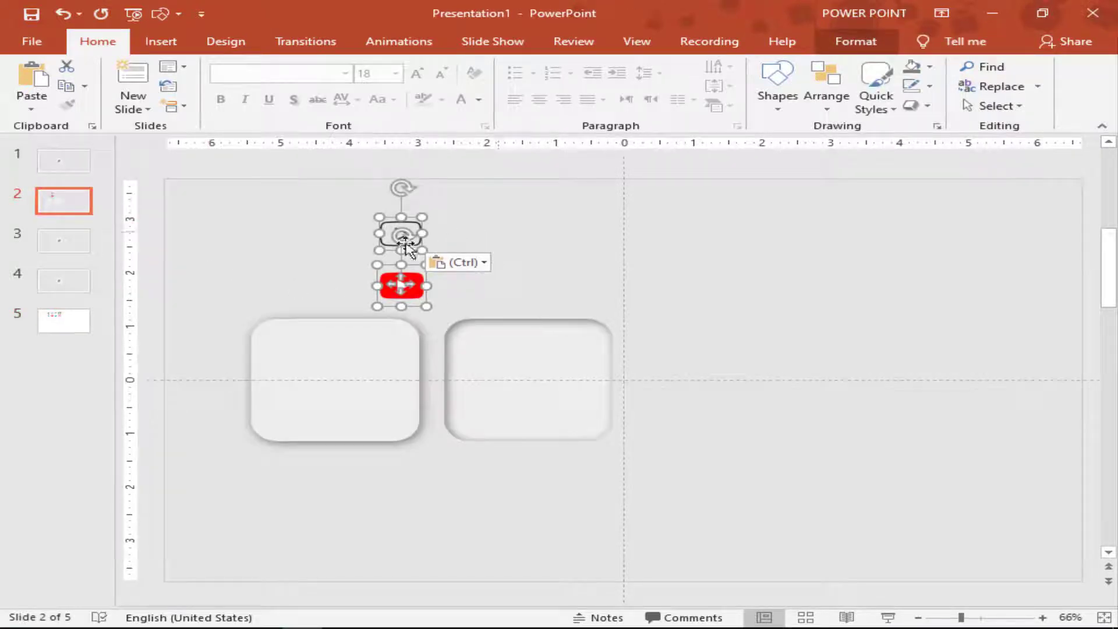
Align the left button, centre the outline play icon in it and the red YouTube icon in the right button
{"action": "left_click", "coordinate": [401, 242]}
{"action": "left_click", "coordinate": [339, 366]}
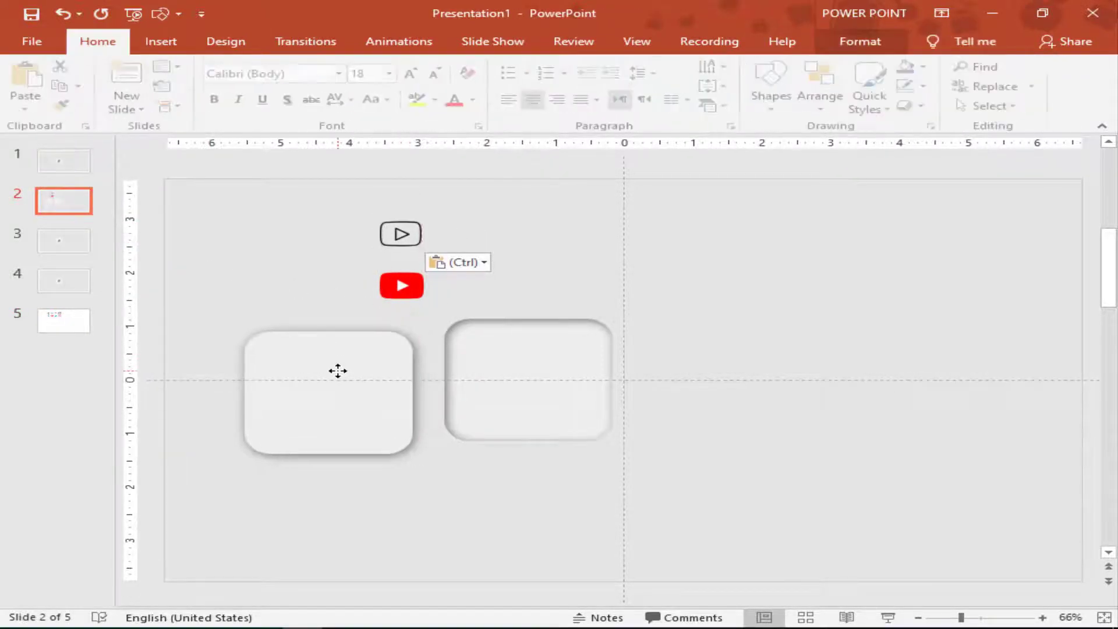
{"action": "left_click_drag", "start_coordinate": [346, 343], "coordinate": [347, 329]}
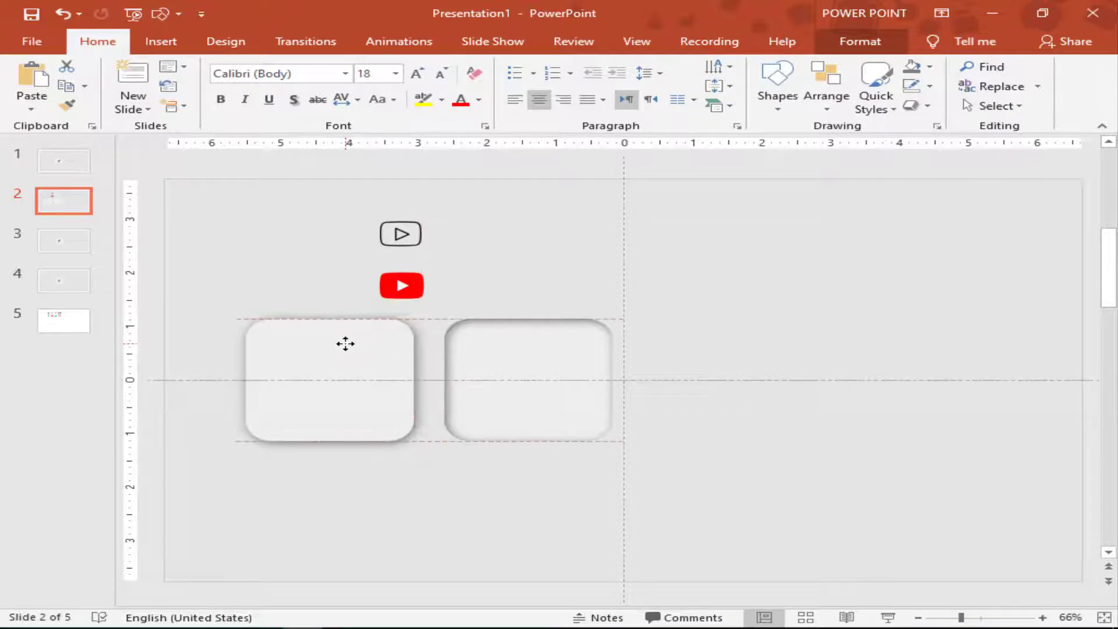
{"action": "left_click_drag", "start_coordinate": [349, 237], "coordinate": [321, 377]}
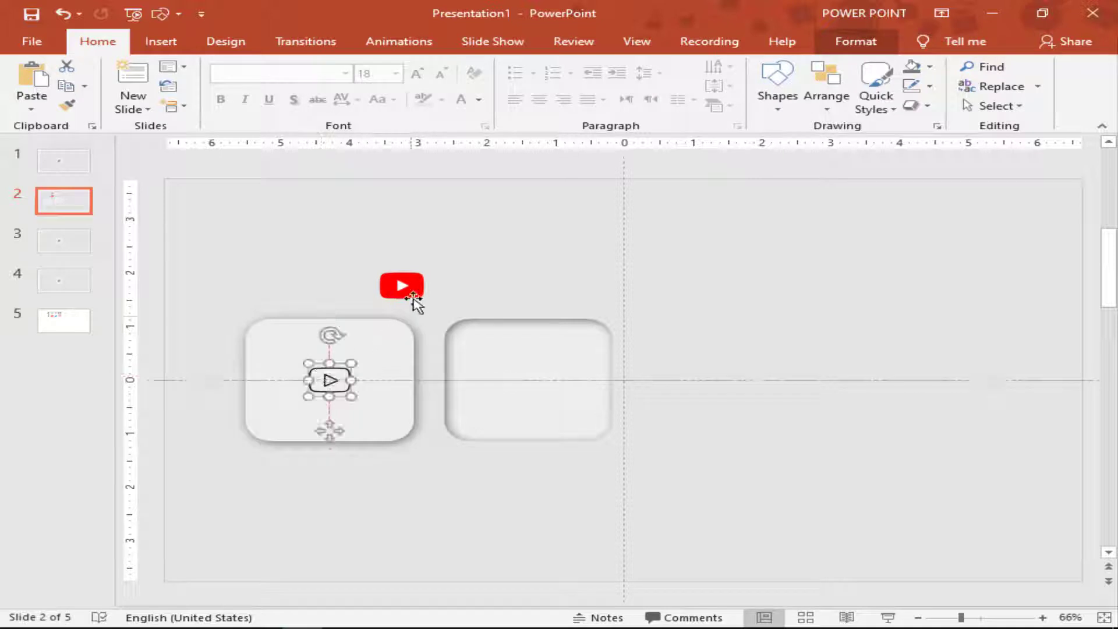
{"action": "mouse_move", "coordinate": [413, 294]}
{"action": "left_mouse_down"}
{"action": "mouse_move", "coordinate": [538, 367]}
{"action": "mouse_move", "coordinate": [531, 383]}
{"action": "left_mouse_up"}
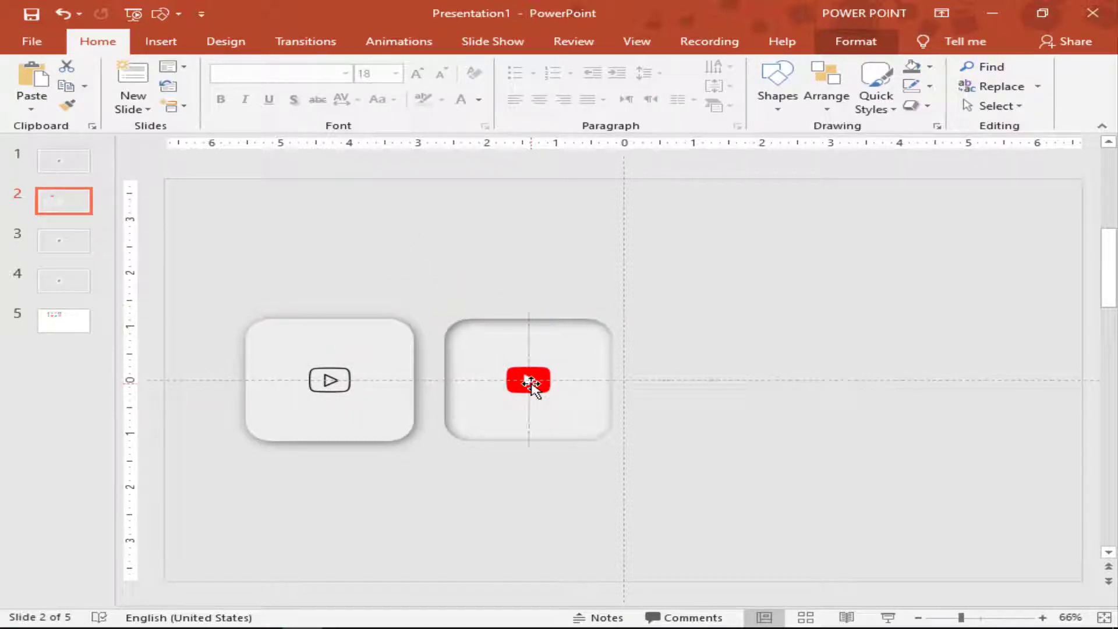
{"action": "left_click", "coordinate": [533, 255]}
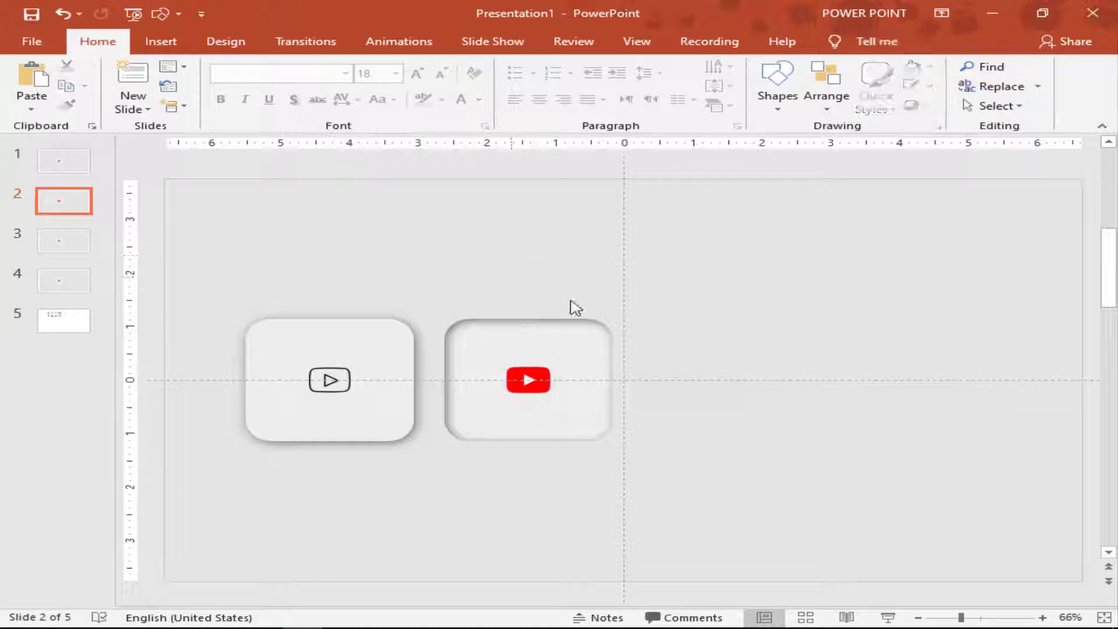
Group each rounded square with its icon, the red-logo button first, then the outline one
{"action": "left_click", "coordinate": [589, 351]}
{"action": "left_click", "coordinate": [533, 384], "text": "ctrl"}
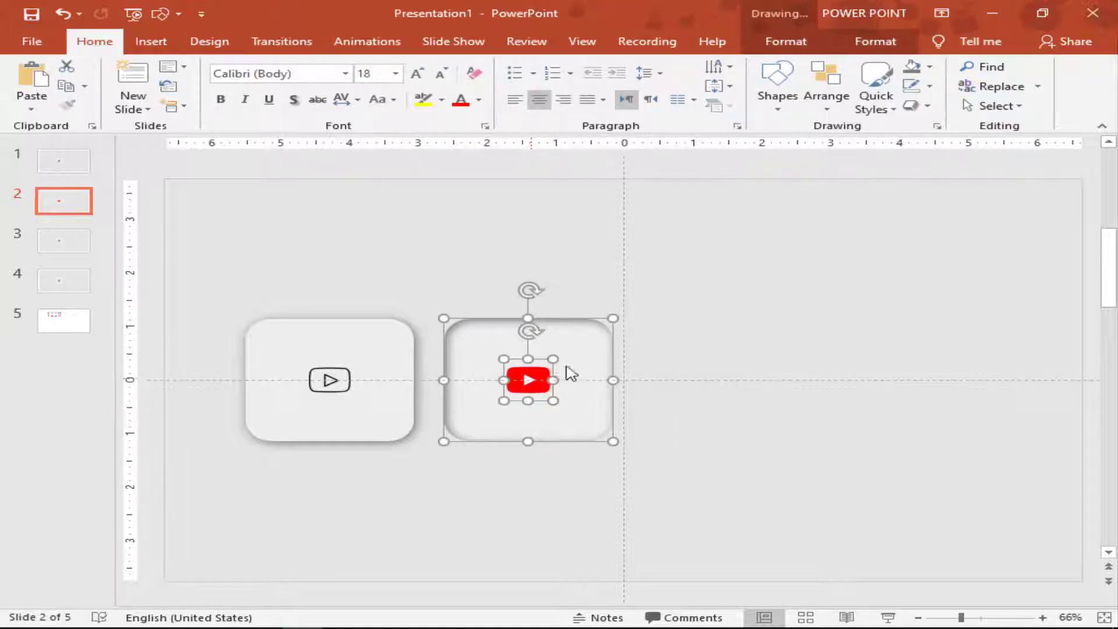
{"action": "right_click", "coordinate": [532, 384]}
{"action": "left_click", "coordinate": [731, 200]}
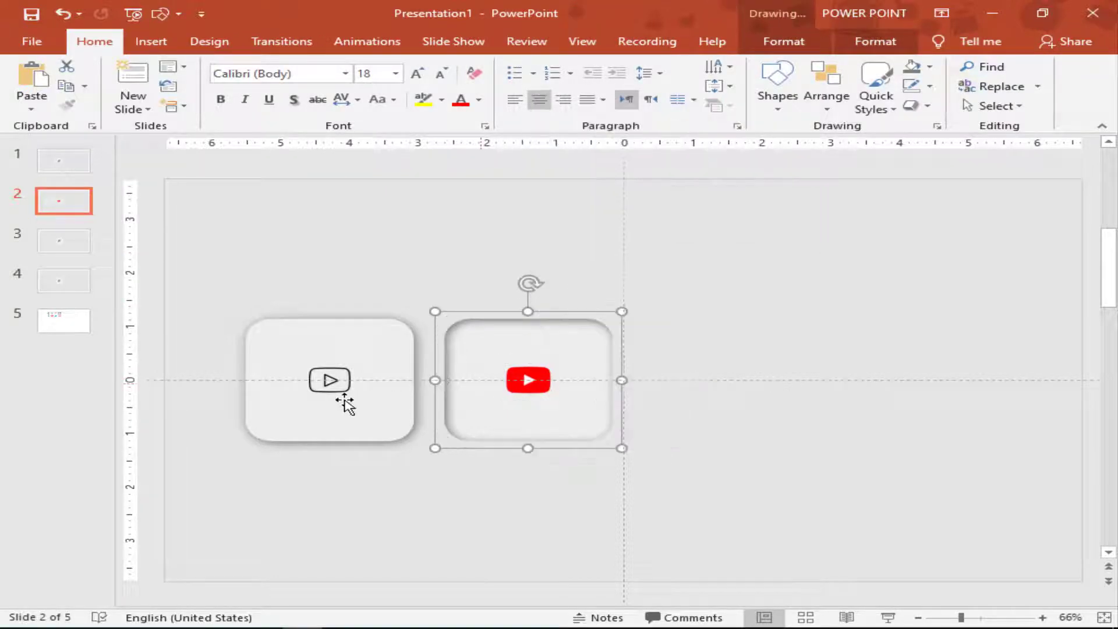
{"action": "left_click", "coordinate": [338, 384]}
{"action": "left_click", "coordinate": [369, 360], "text": "ctrl"}
{"action": "right_click", "coordinate": [368, 359]}
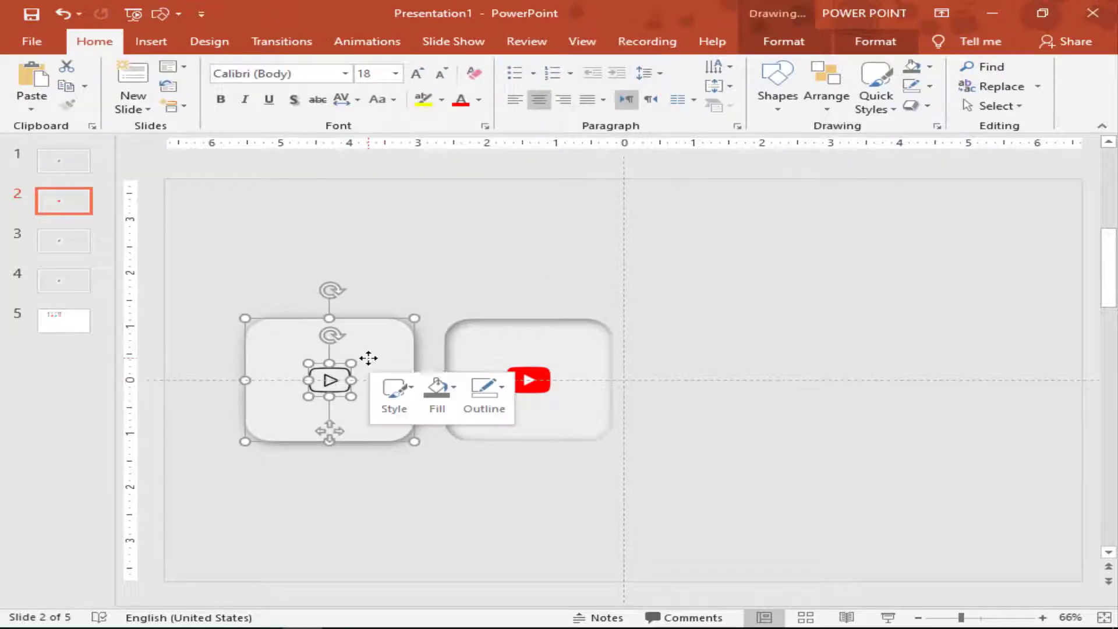
{"action": "left_click", "coordinate": [585, 177]}
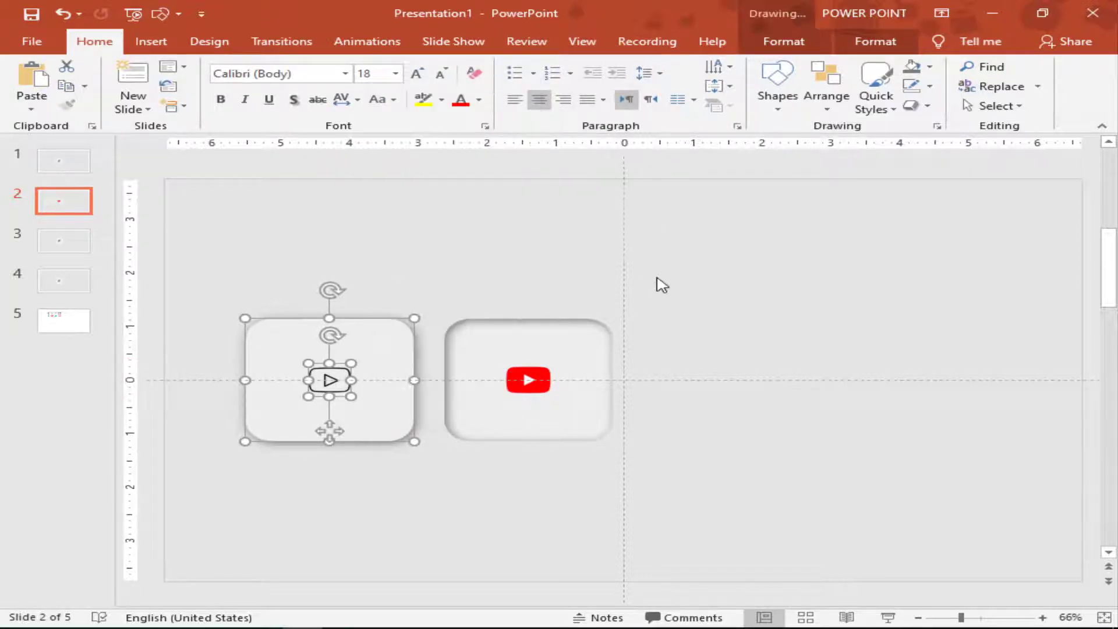
{"action": "left_click", "coordinate": [726, 259]}
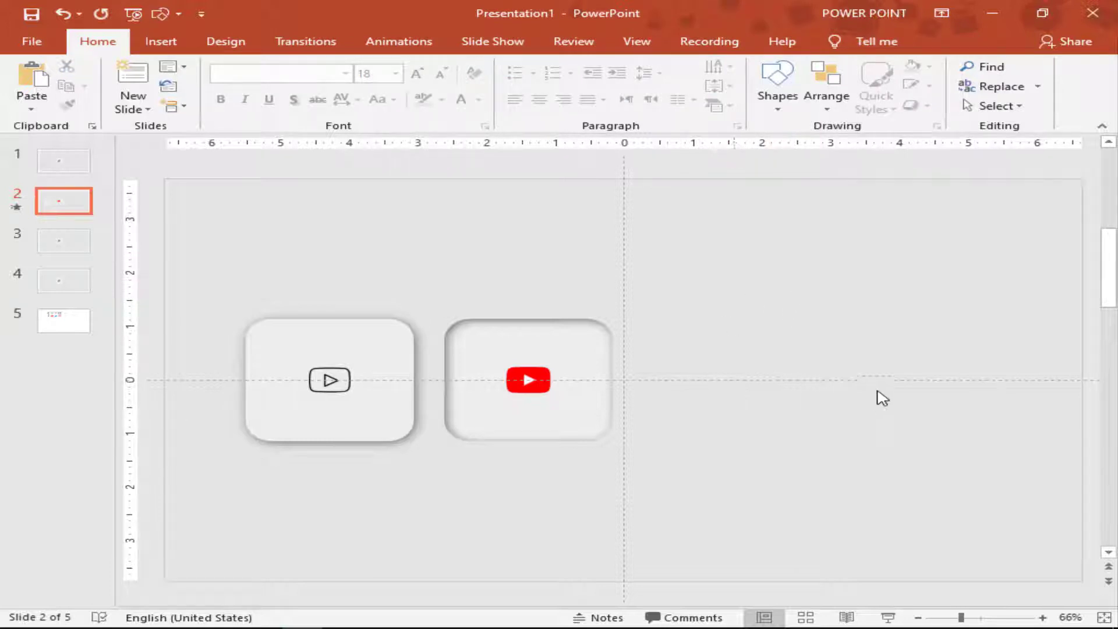
Open the Animations tab for the left un-pressed button and remove its leftover Fly In effect
{"action": "left_click", "coordinate": [392, 356]}
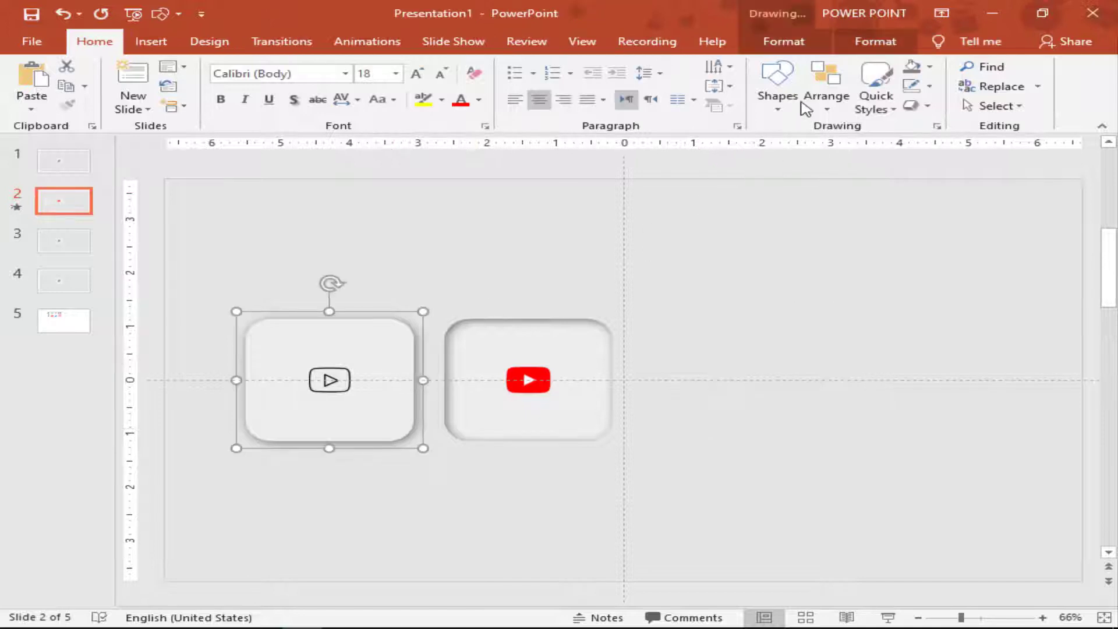
{"action": "left_click", "coordinate": [365, 42]}
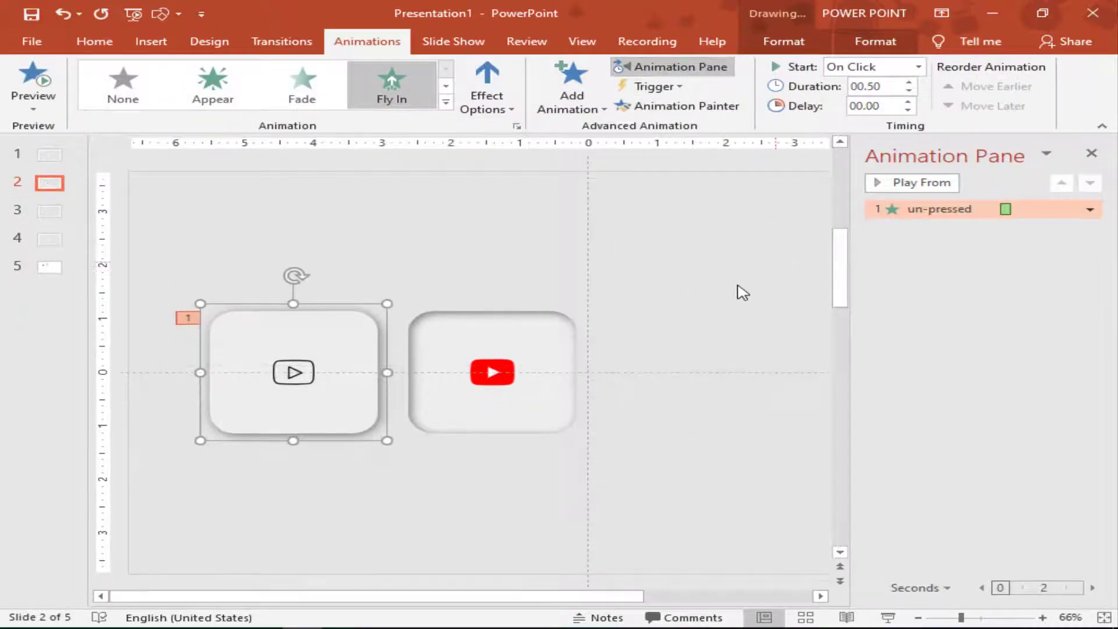
{"action": "key", "text": "Escape"}
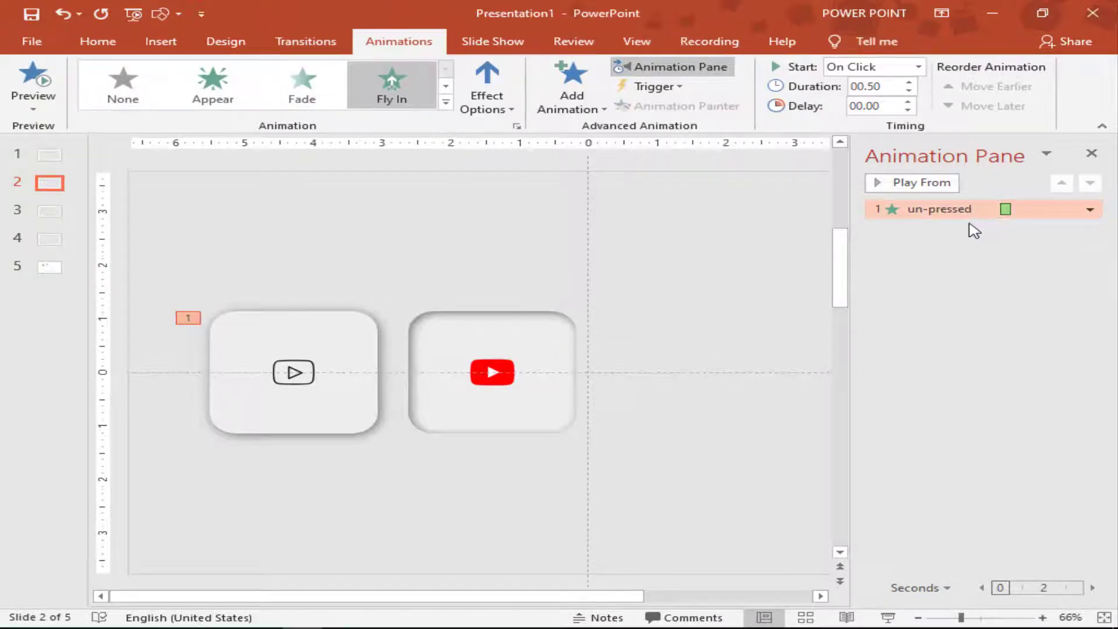
{"action": "key", "text": "Delete"}
{"action": "left_click", "coordinate": [353, 326]}
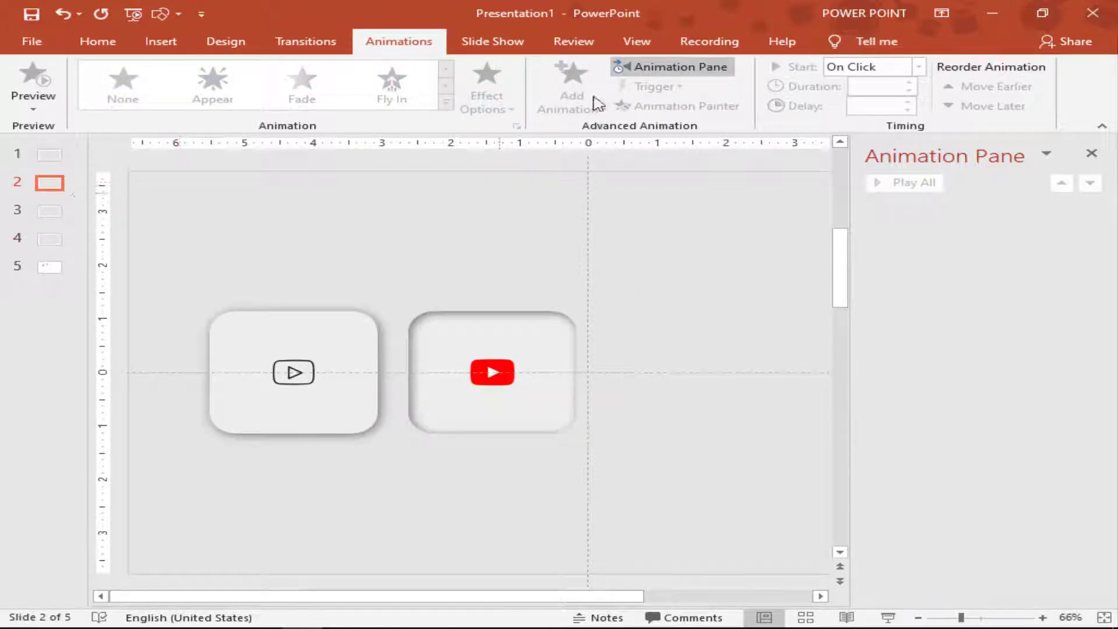
Give the un-pressed button a Disappear exit triggered on click of un-pressed
{"action": "left_click", "coordinate": [331, 393]}
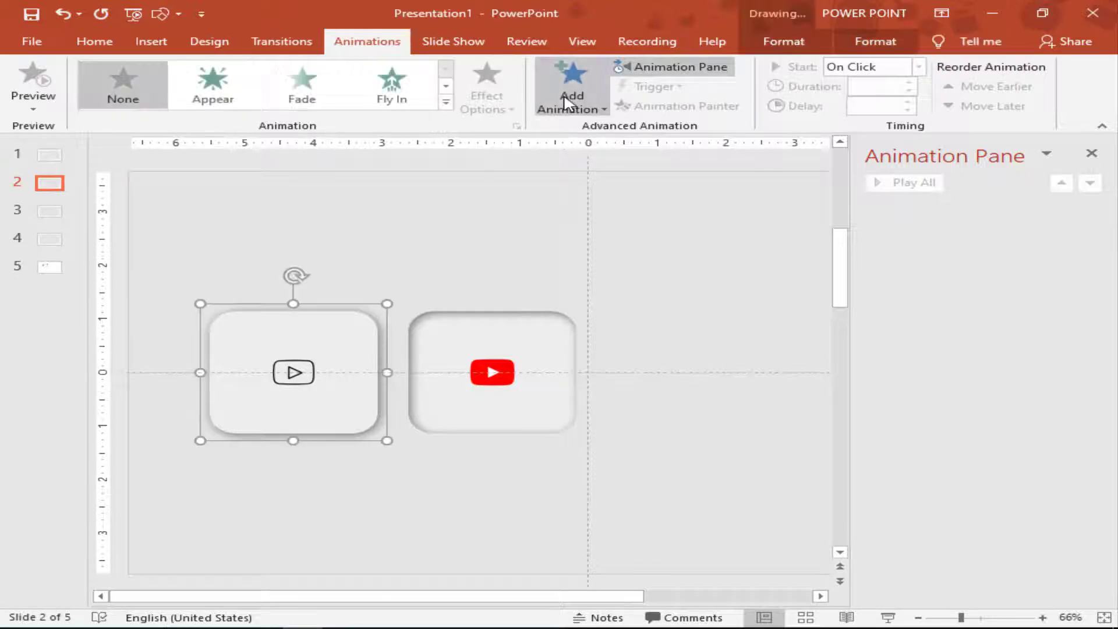
{"action": "left_click", "coordinate": [570, 105]}
{"action": "scroll", "coordinate": [582, 174], "scroll_direction": "down", "scroll_amount": 3}
{"action": "scroll", "coordinate": [582, 262], "scroll_direction": "down", "scroll_amount": 2}
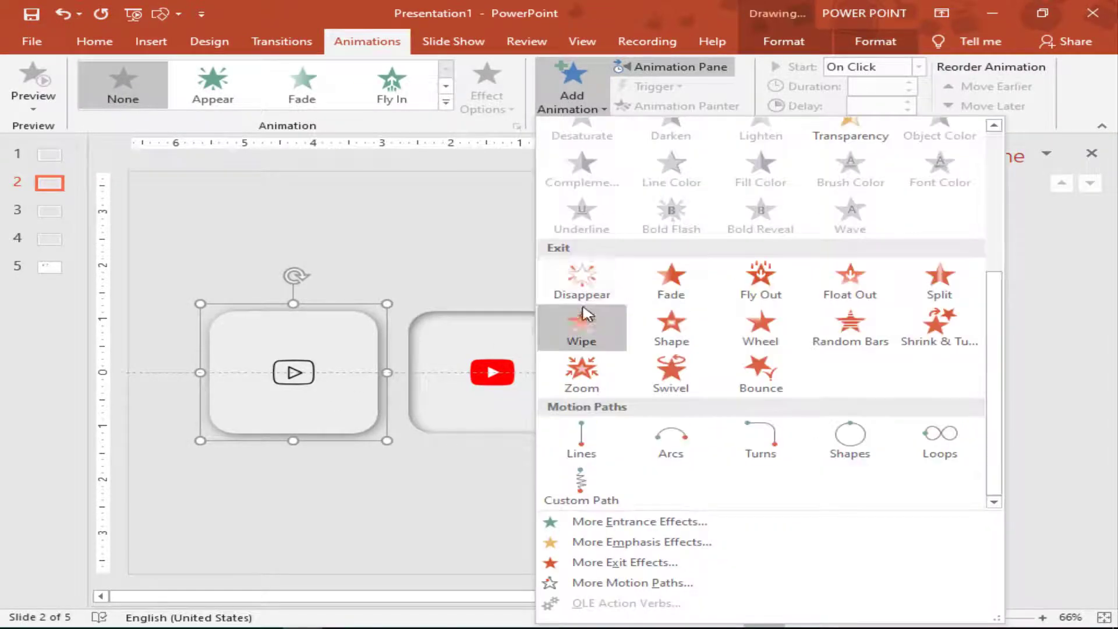
{"action": "left_click", "coordinate": [582, 273]}
{"action": "left_click", "coordinate": [674, 89]}
{"action": "mouse_move", "coordinate": [679, 107]}
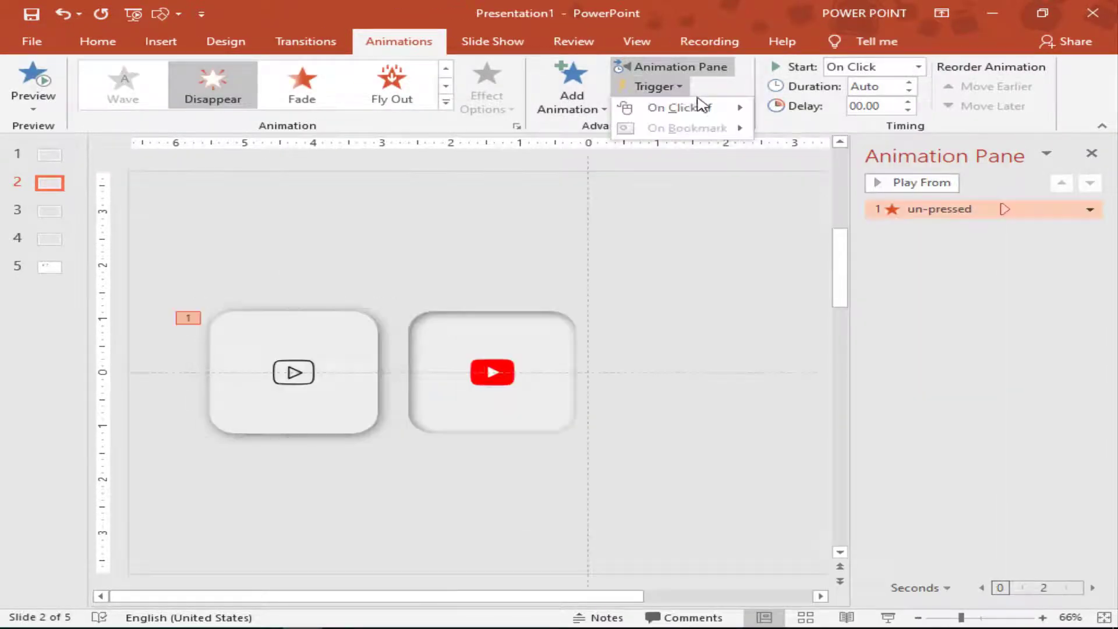
{"action": "left_click", "coordinate": [806, 109]}
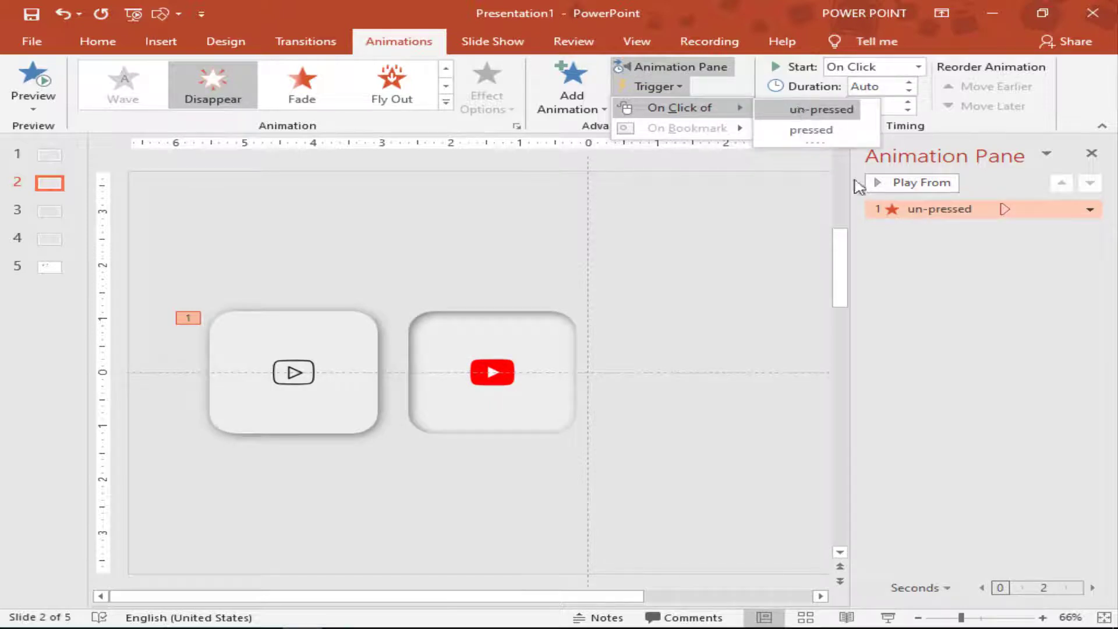
{"action": "left_click", "coordinate": [933, 311]}
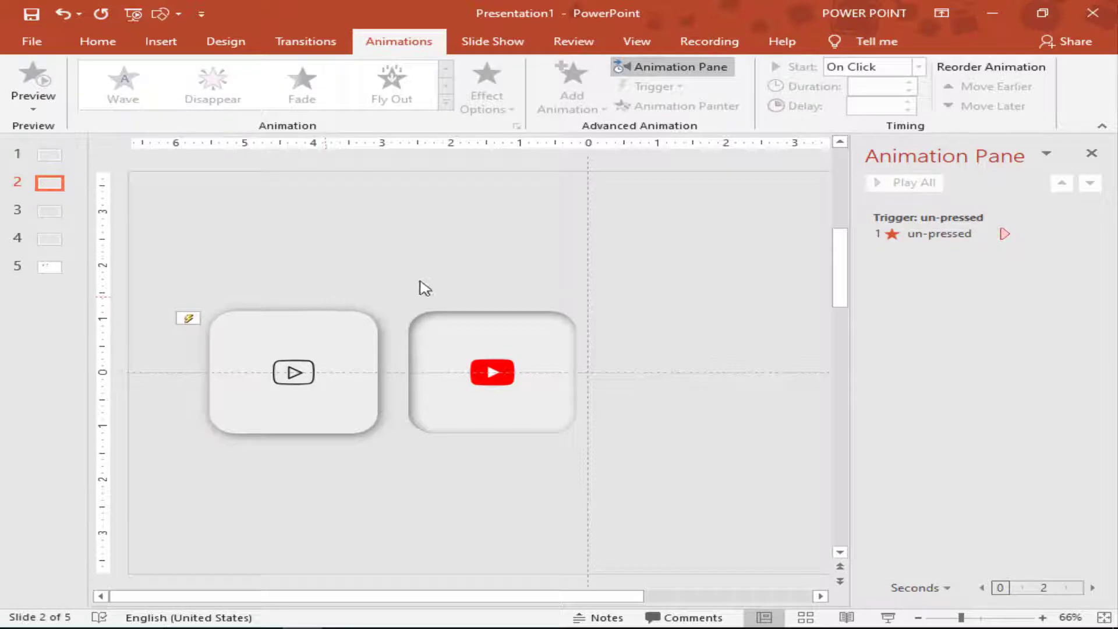
Add an Appear entrance to the pressed button and place it under the un-pressed trigger
{"action": "left_click", "coordinate": [565, 406]}
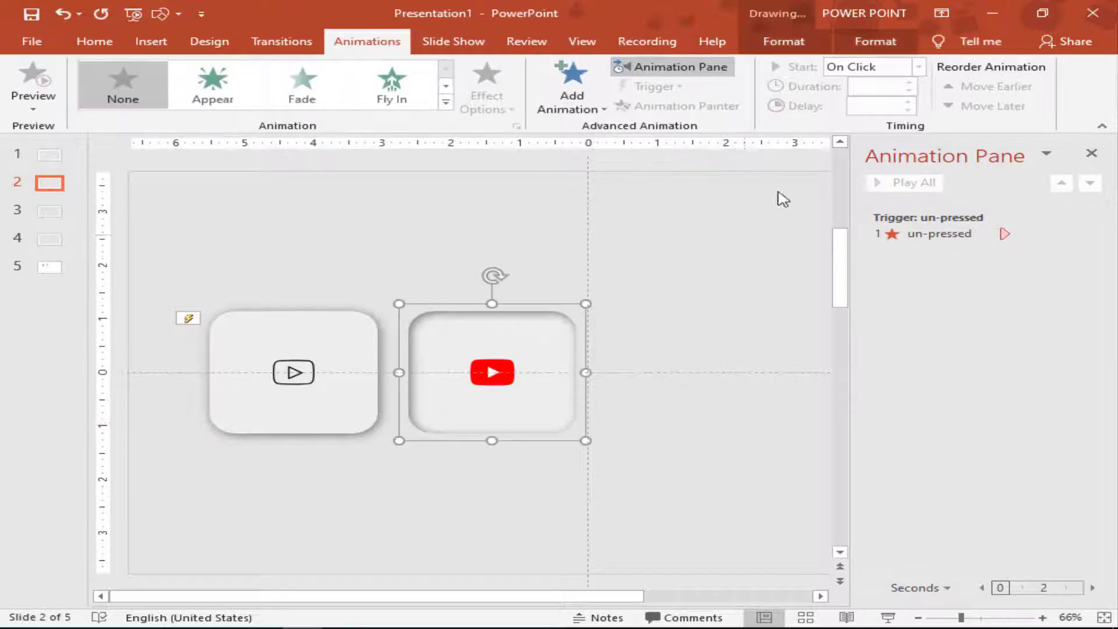
{"action": "left_click", "coordinate": [572, 96]}
{"action": "left_click", "coordinate": [582, 164]}
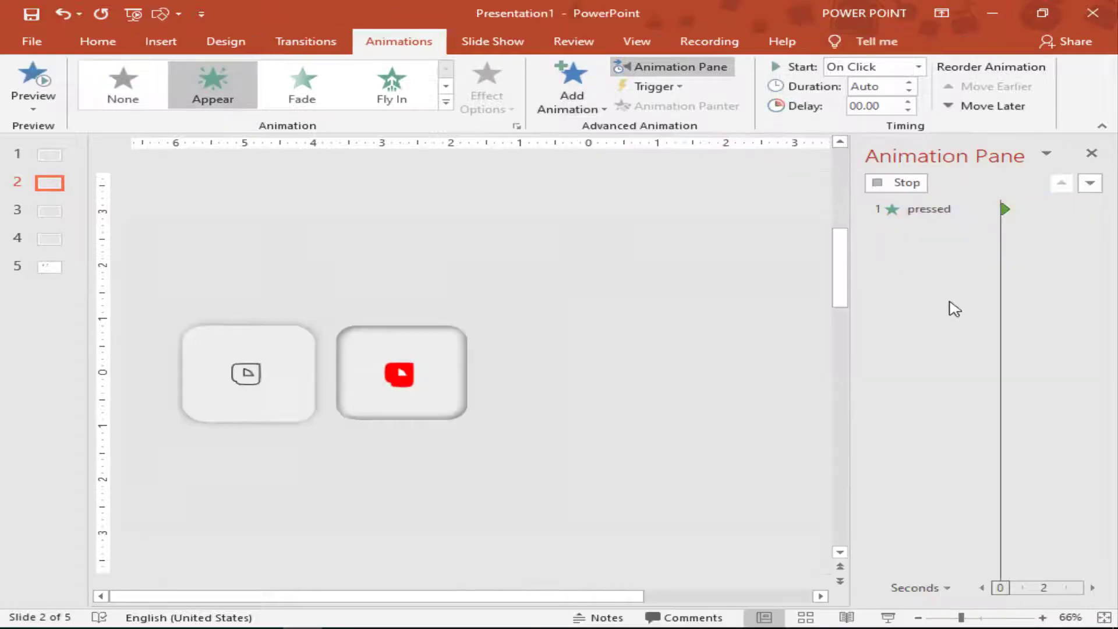
{"action": "left_click_drag", "start_coordinate": [912, 208], "coordinate": [918, 271]}
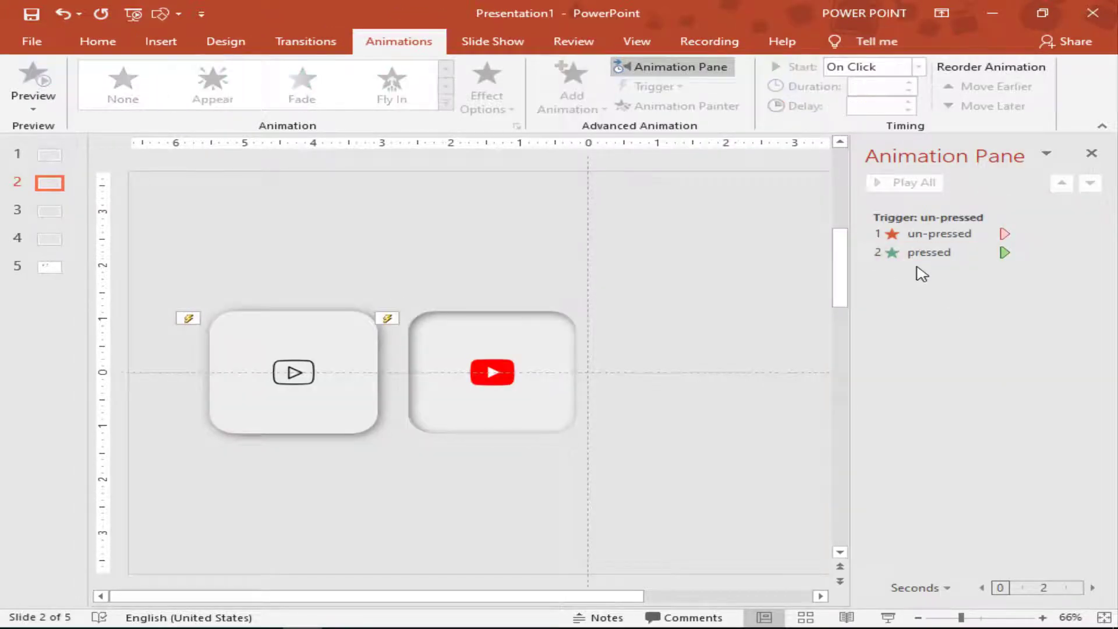
{"action": "left_click", "coordinate": [570, 349]}
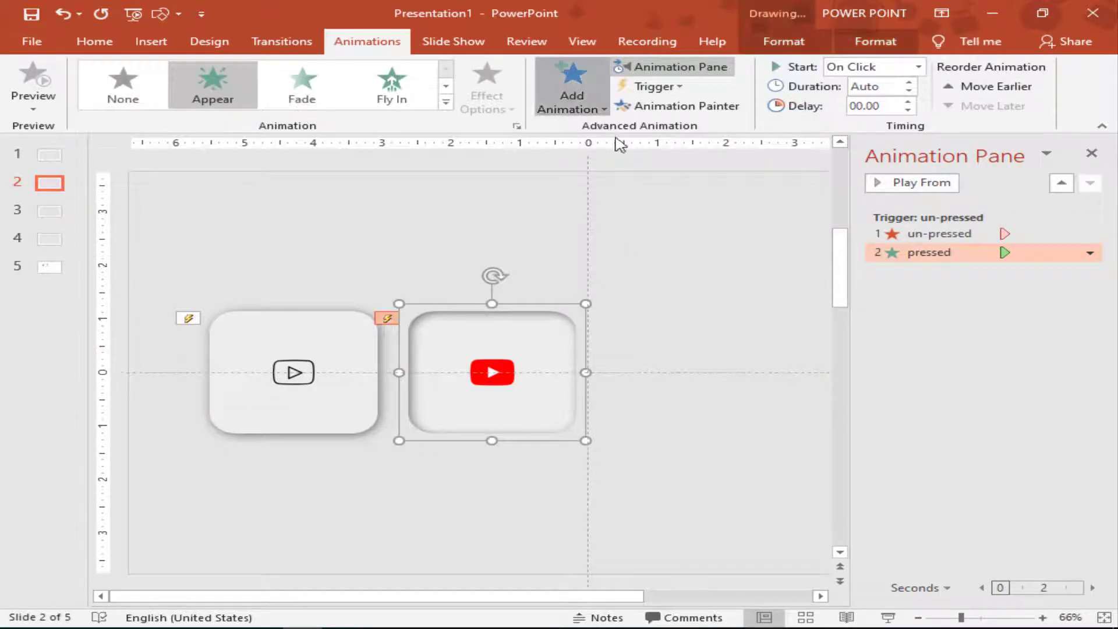
Give the pressed button a Disappear exit triggered by clicking pressed; set the pressed entrance to With Previous
{"action": "left_click", "coordinate": [572, 93]}
{"action": "scroll", "coordinate": [582, 317], "scroll_direction": "down", "scroll_amount": 5}
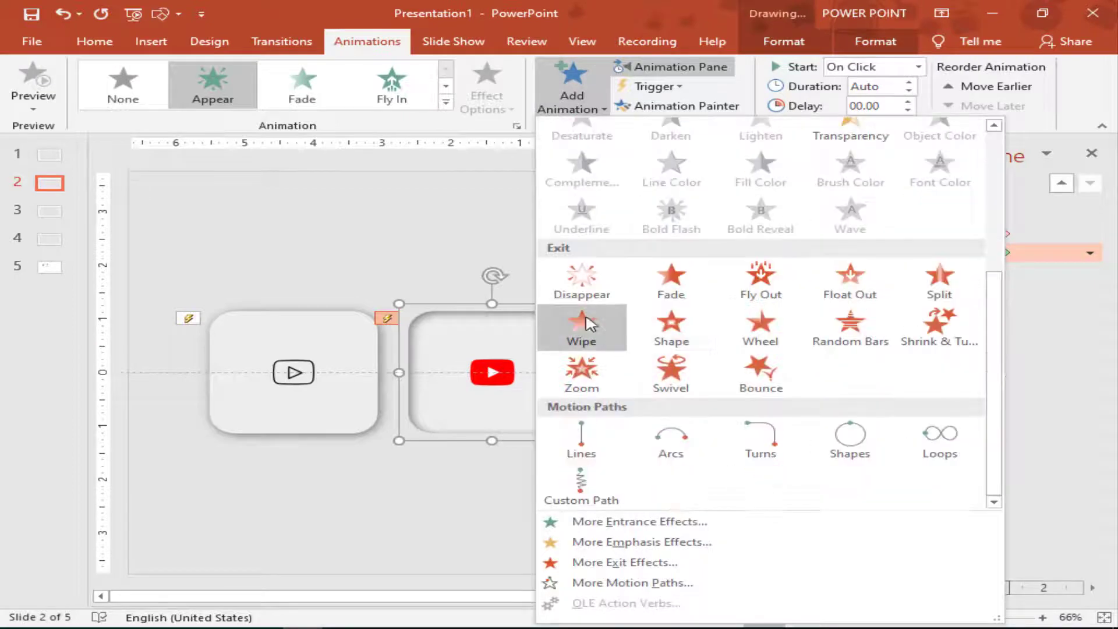
{"action": "left_click", "coordinate": [576, 285]}
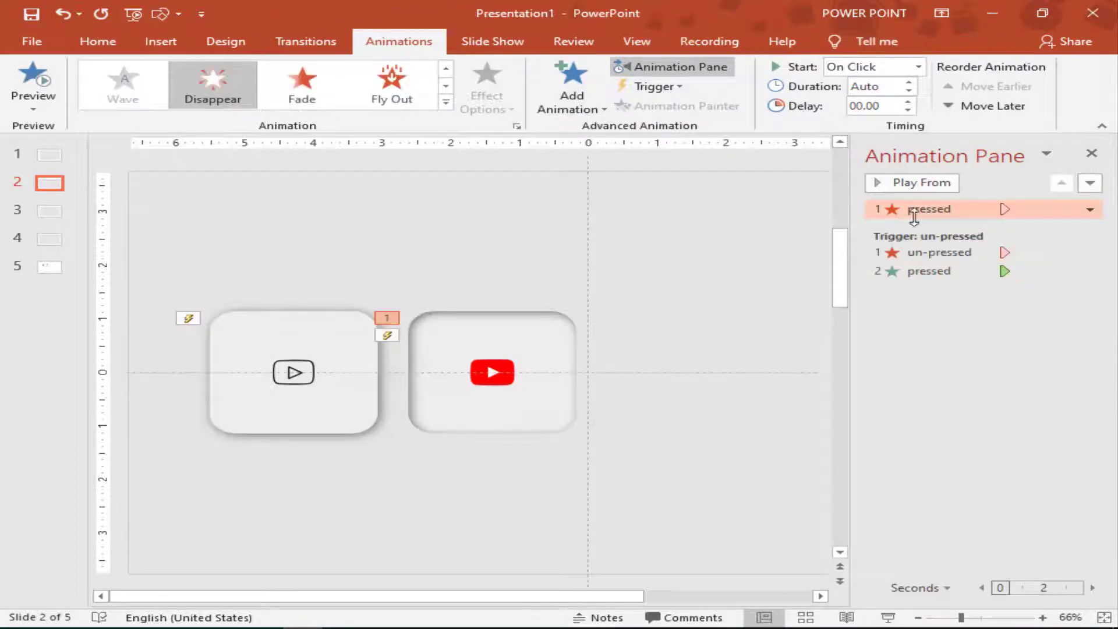
{"action": "left_click", "coordinate": [655, 86]}
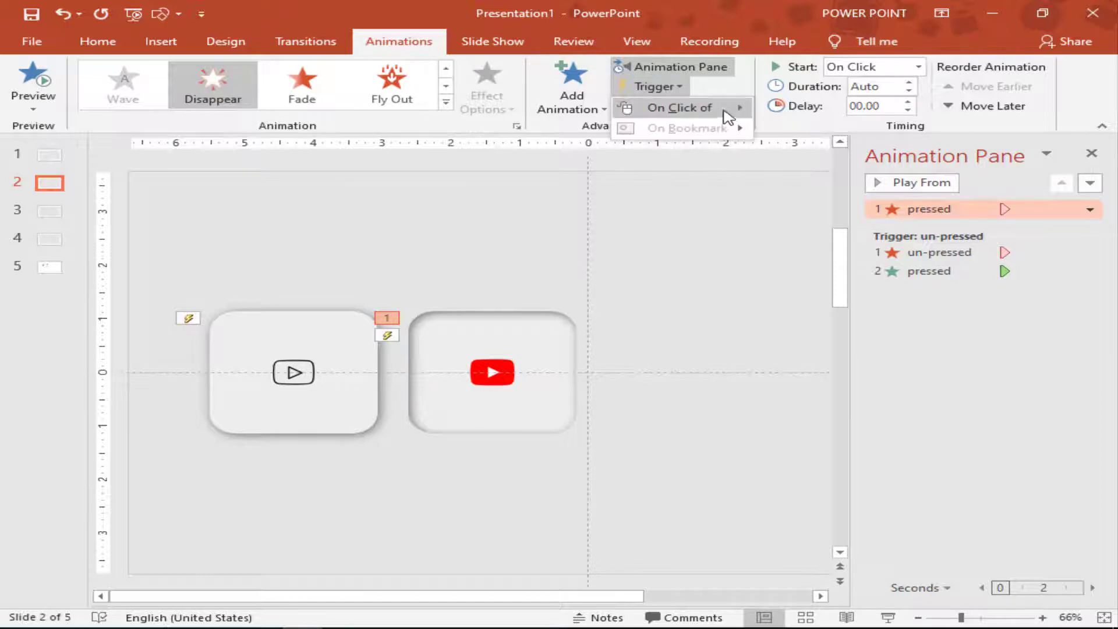
{"action": "left_click", "coordinate": [800, 130]}
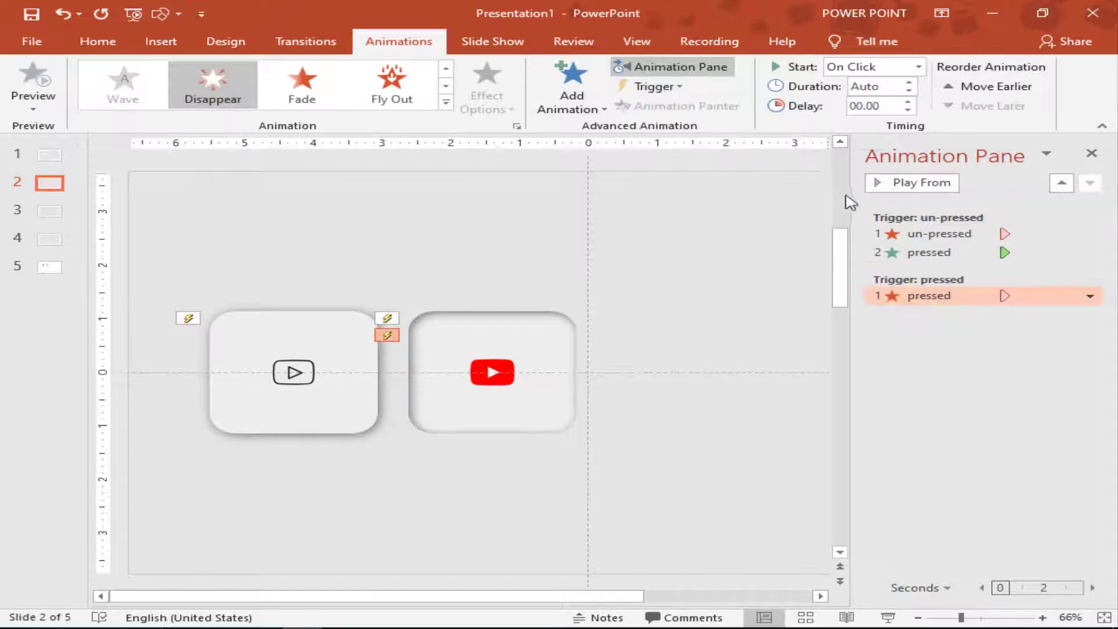
{"action": "left_click", "coordinate": [945, 253]}
{"action": "left_click", "coordinate": [919, 67]}
{"action": "left_click", "coordinate": [855, 85]}
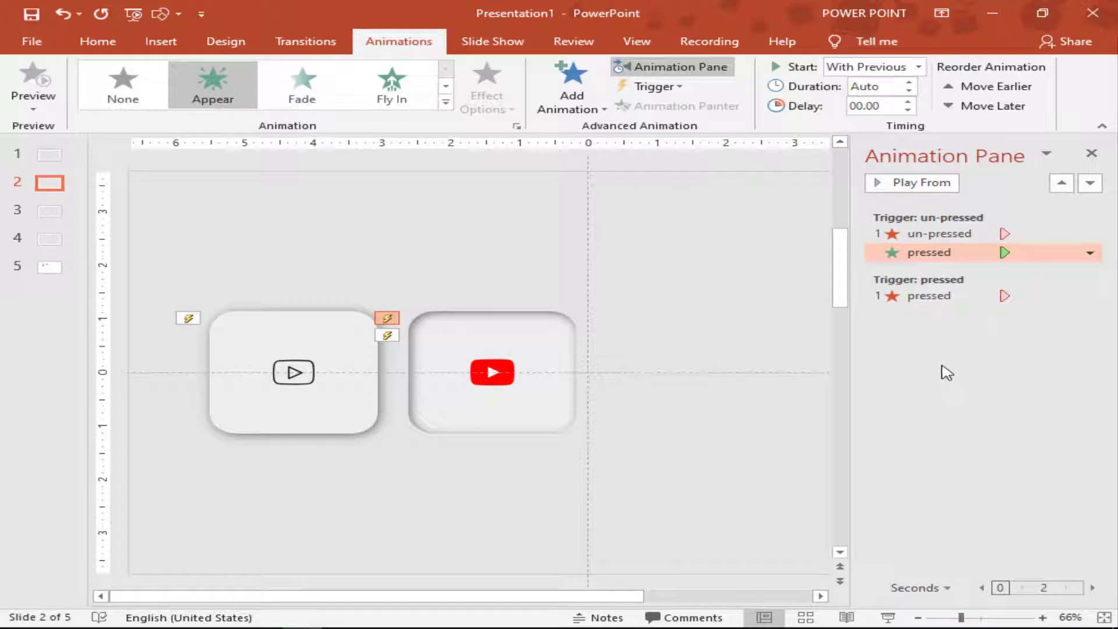
{"action": "left_click", "coordinate": [920, 355]}
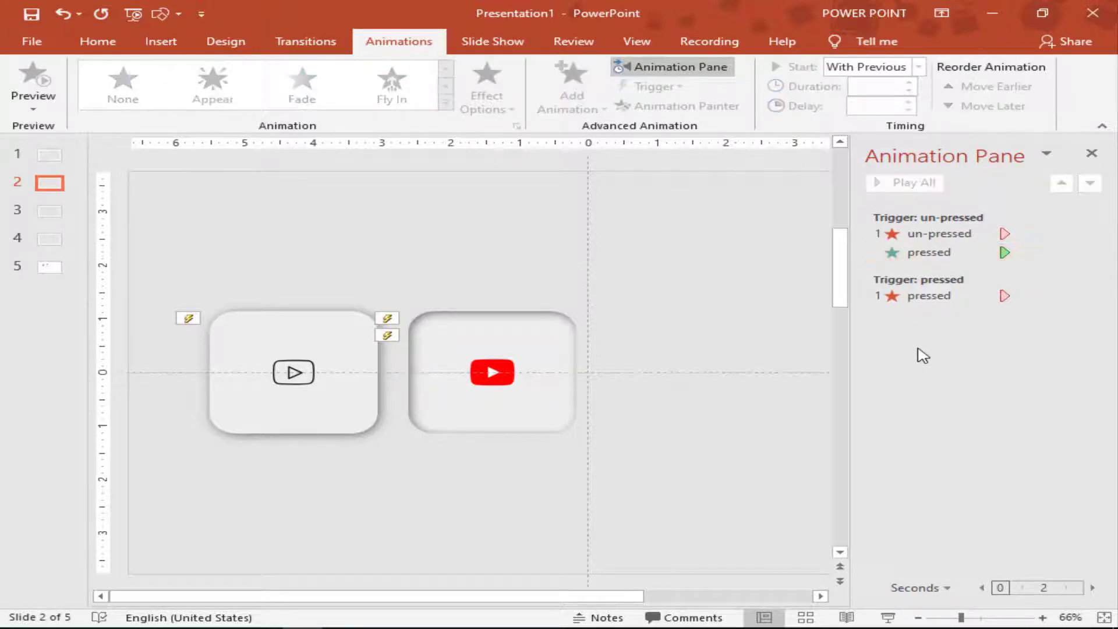
Add an Appear entrance to un-pressed under the pressed trigger, starting With Previous
{"action": "left_click", "coordinate": [317, 327]}
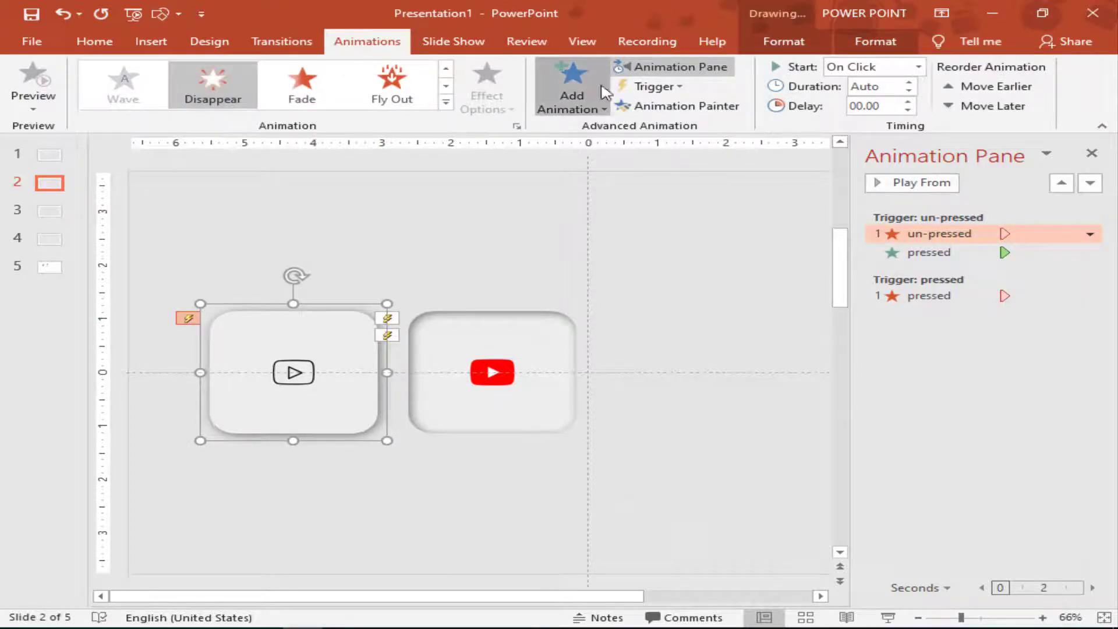
{"action": "left_click", "coordinate": [574, 87]}
{"action": "left_click", "coordinate": [584, 153]}
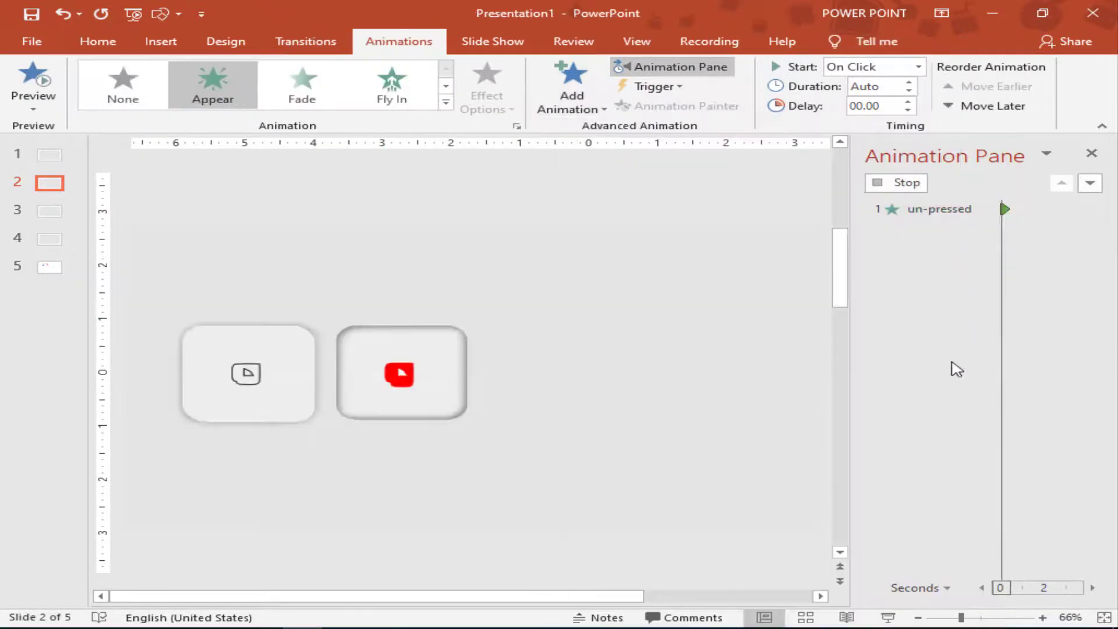
{"action": "left_click_drag", "start_coordinate": [929, 208], "coordinate": [928, 335]}
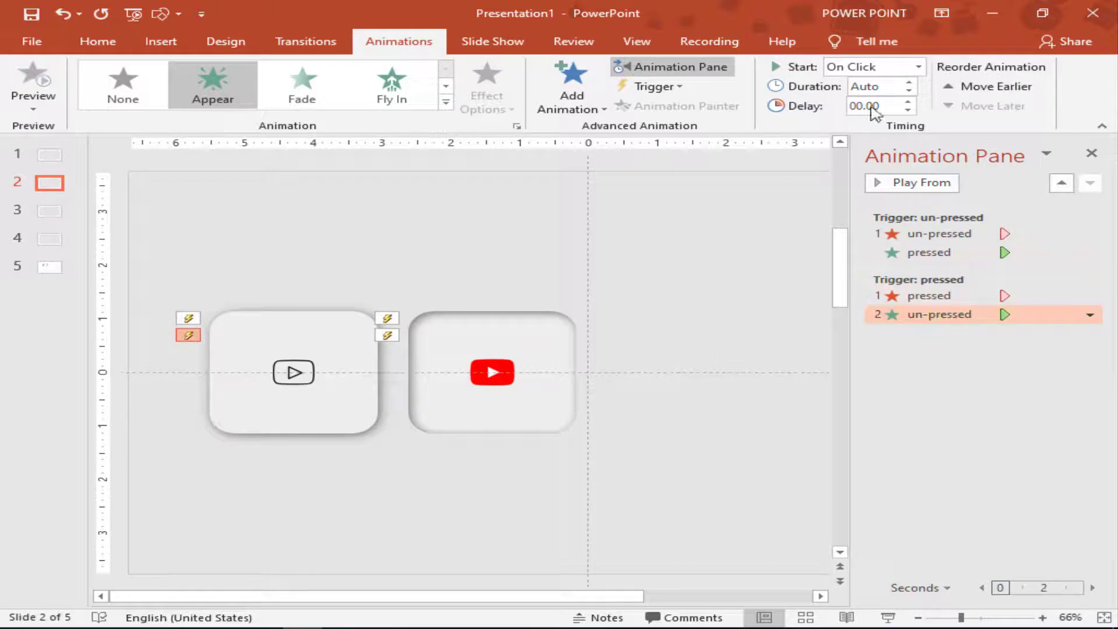
{"action": "left_click", "coordinate": [879, 67]}
{"action": "left_click", "coordinate": [861, 98]}
{"action": "left_click", "coordinate": [974, 398]}
{"action": "left_click", "coordinate": [355, 366]}
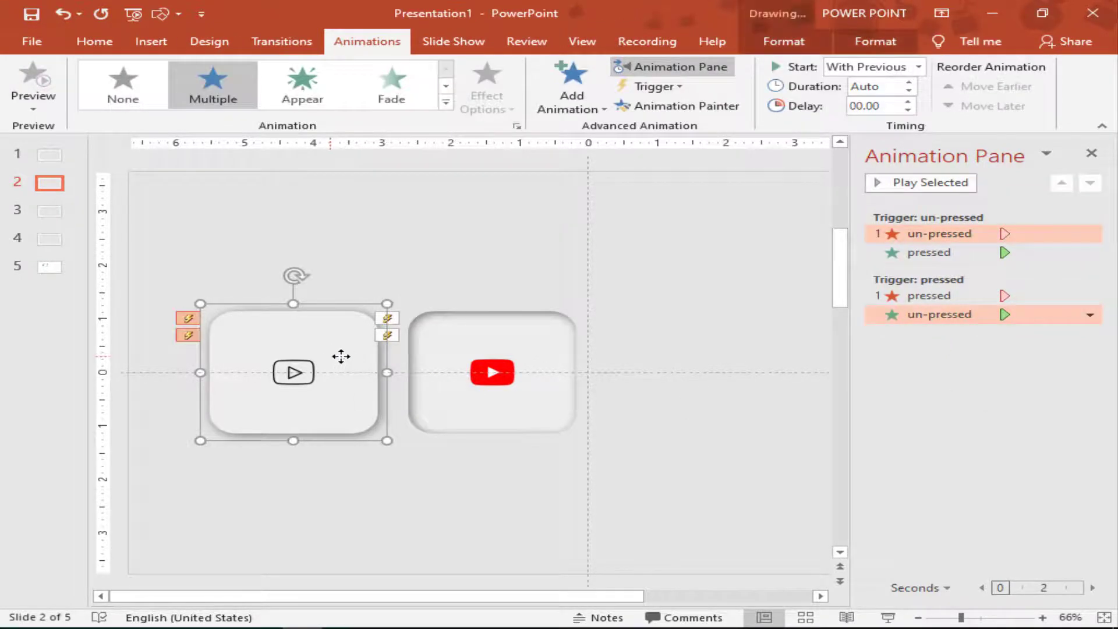
{"action": "left_click", "coordinate": [344, 280]}
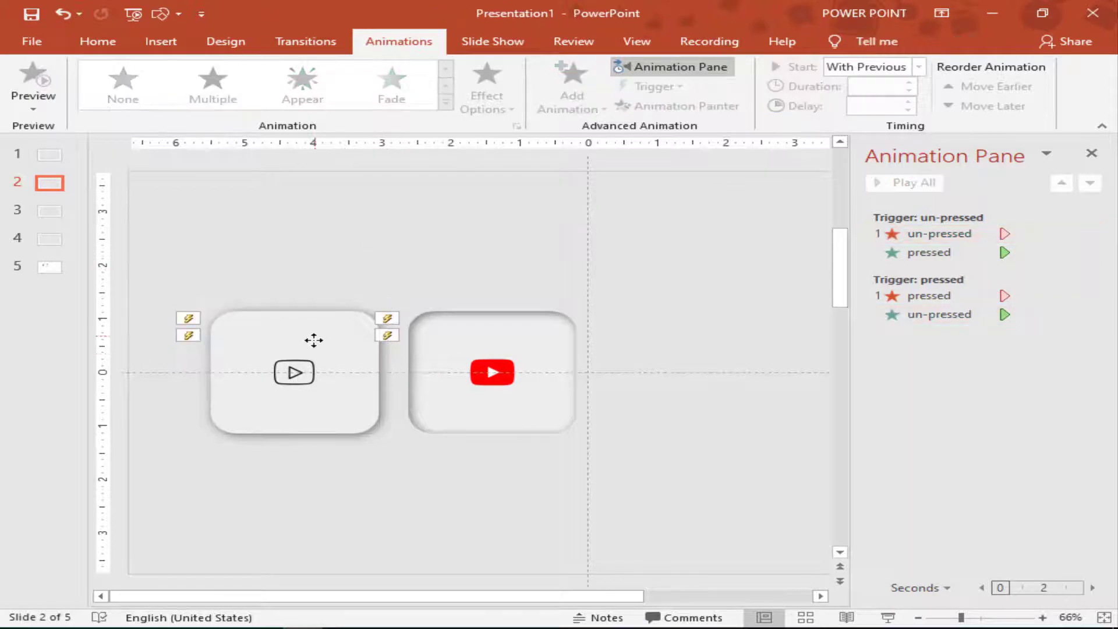
{"action": "left_click", "coordinate": [293, 337]}
Stack the un-pressed button exactly over the pressed one and bring it to the front
{"action": "left_click_drag", "start_coordinate": [300, 344], "coordinate": [426, 343]}
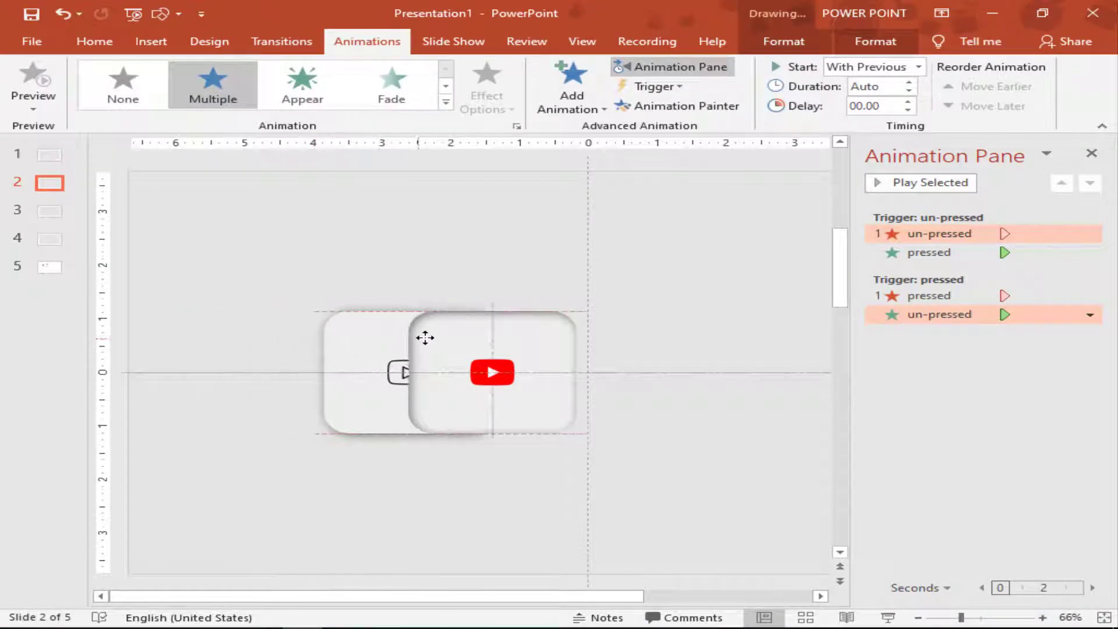
{"action": "right_click", "coordinate": [372, 344]}
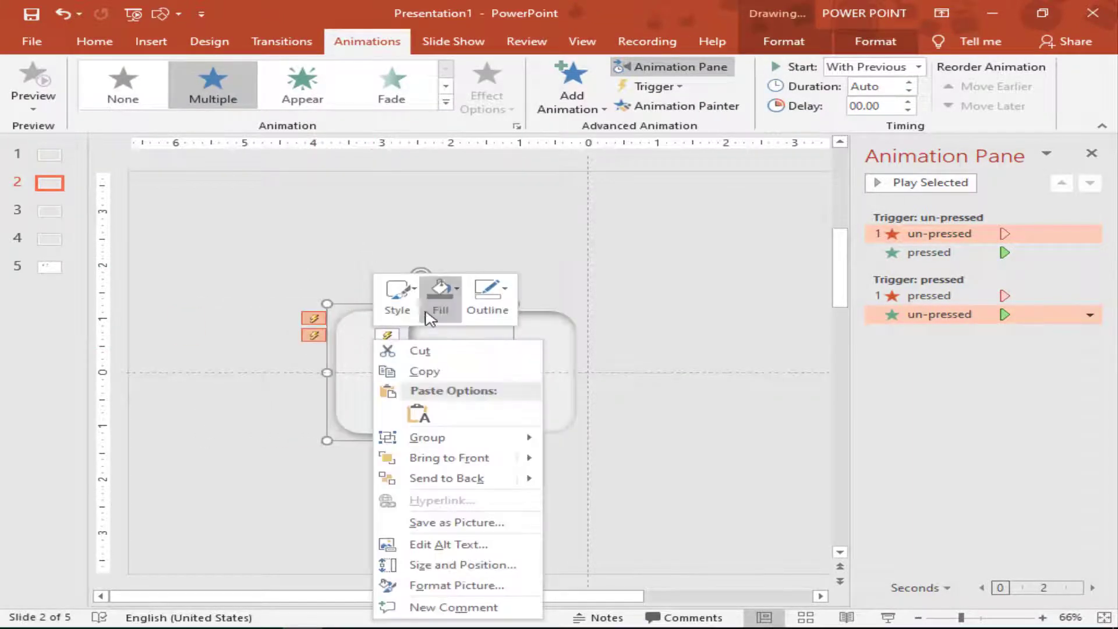
{"action": "left_click", "coordinate": [457, 460]}
{"action": "mouse_move", "coordinate": [367, 349]}
{"action": "left_mouse_down"}
{"action": "mouse_move", "coordinate": [453, 348]}
{"action": "mouse_move", "coordinate": [440, 349]}
{"action": "left_mouse_up"}
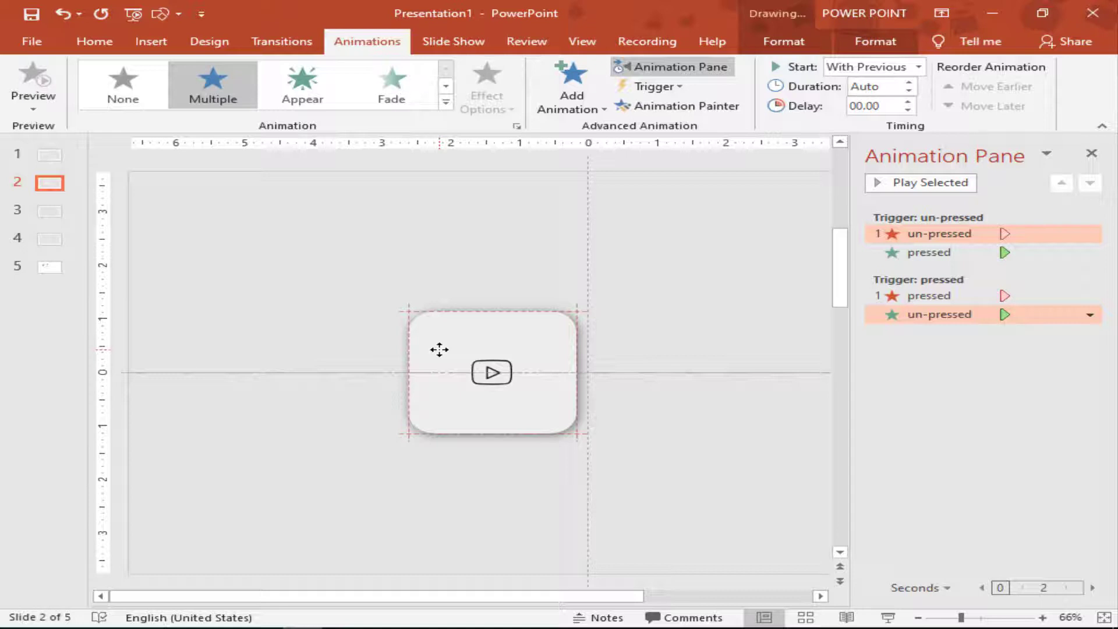
{"action": "left_click_drag", "start_coordinate": [439, 350], "coordinate": [440, 349]}
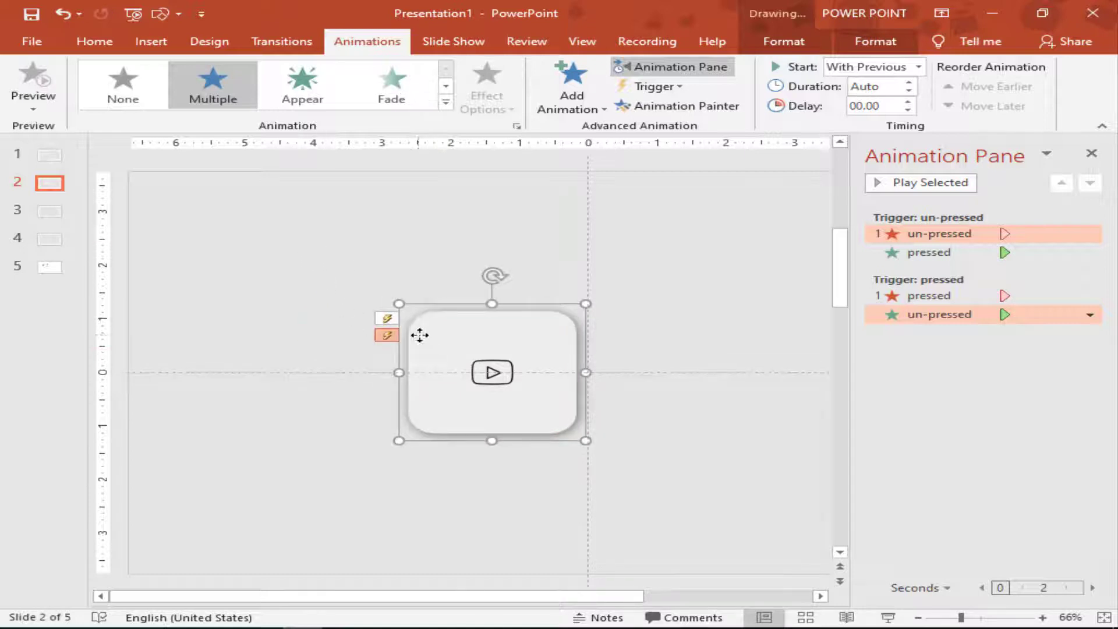
{"action": "left_click", "coordinate": [474, 261]}
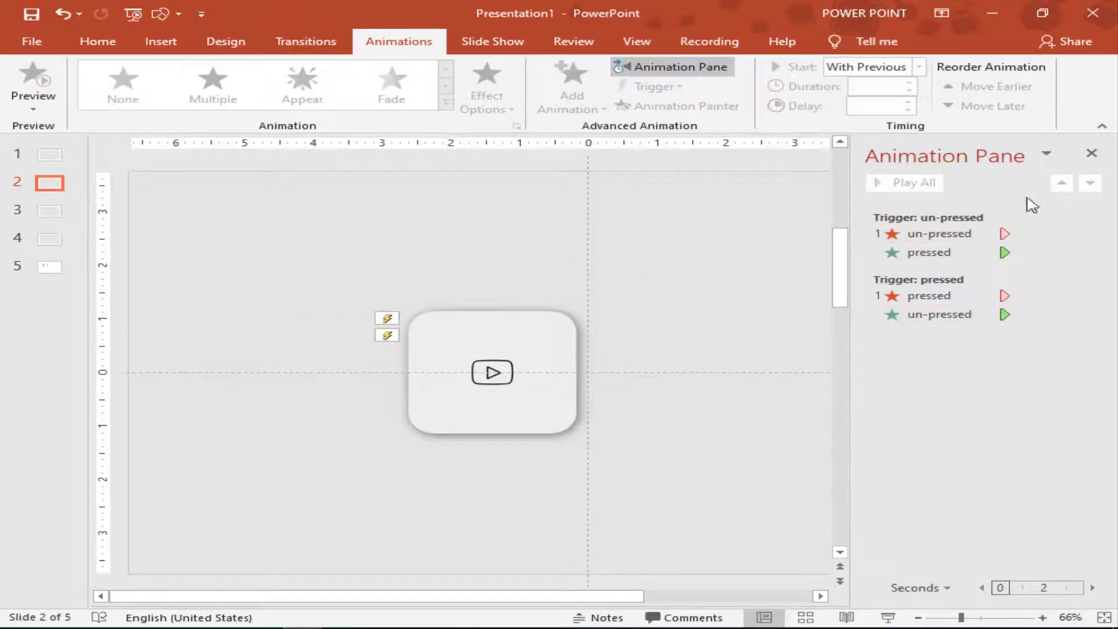
Hide the Animation Pane and cut the stacked YouTube button from slide 2
{"action": "left_click", "coordinate": [1092, 154]}
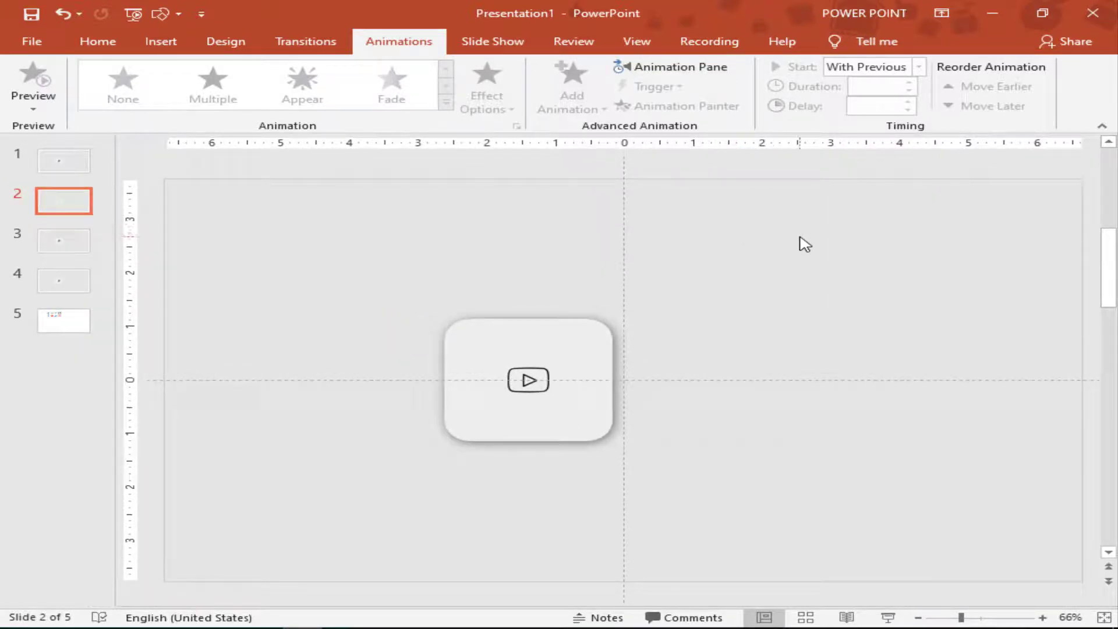
{"action": "mouse_move", "coordinate": [789, 224]}
{"action": "left_mouse_down"}
{"action": "mouse_move", "coordinate": [273, 599]}
{"action": "mouse_move", "coordinate": [287, 534]}
{"action": "left_mouse_up"}
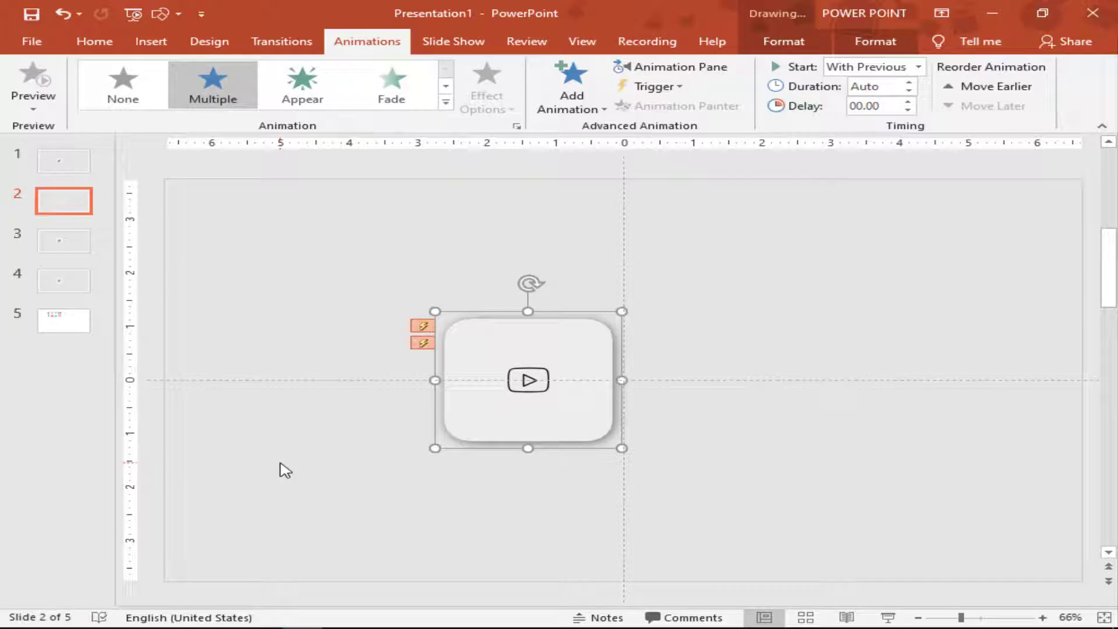
{"action": "right_click", "coordinate": [482, 342]}
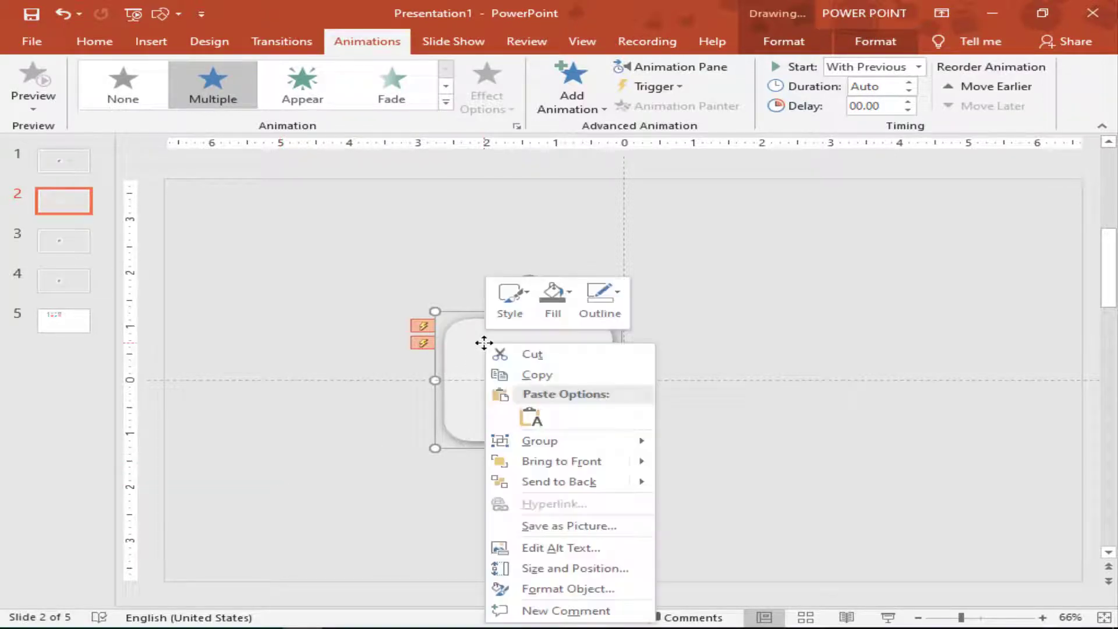
{"action": "left_click", "coordinate": [527, 356]}
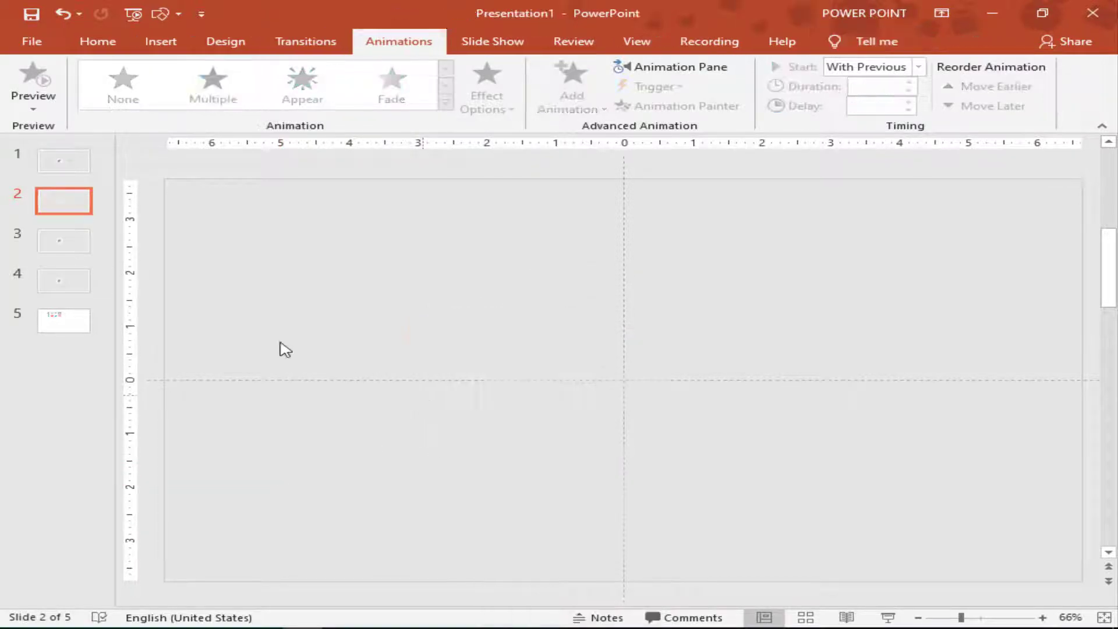
Paste the YouTube button onto slide 1, shift Facebook left, and set YouTube right beside it
{"action": "left_click", "coordinate": [58, 166]}
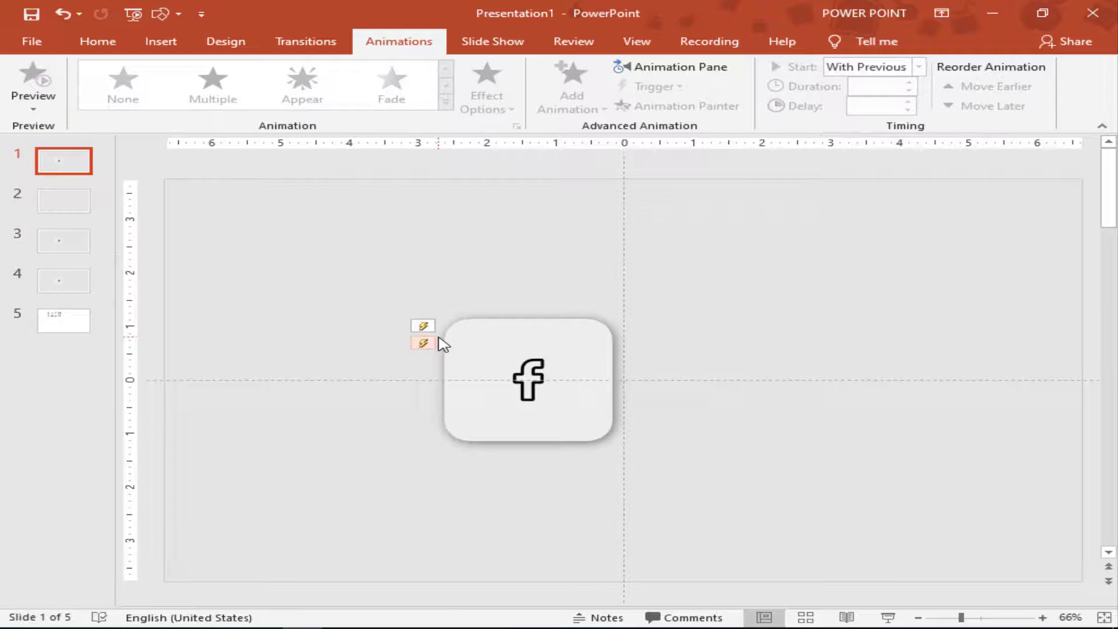
{"action": "key", "text": "ctrl+v"}
{"action": "left_click_drag", "start_coordinate": [492, 357], "coordinate": [780, 336]}
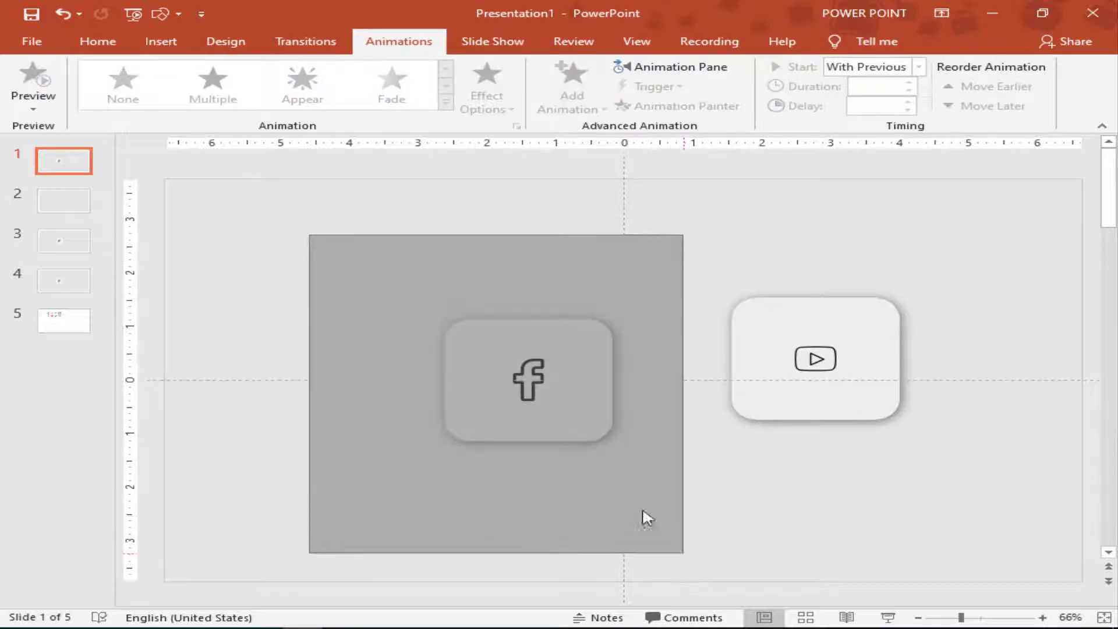
{"action": "left_click_drag", "start_coordinate": [308, 234], "coordinate": [644, 517]}
{"action": "left_click_drag", "start_coordinate": [537, 346], "coordinate": [304, 345]}
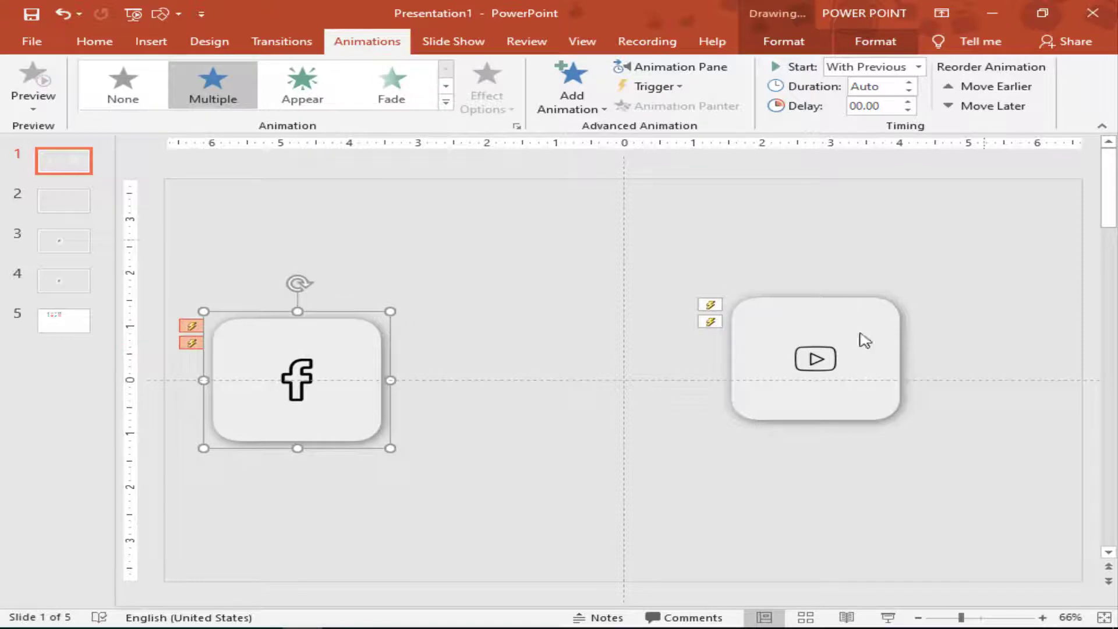
{"action": "left_click_drag", "start_coordinate": [985, 237], "coordinate": [724, 469]}
{"action": "left_click_drag", "start_coordinate": [823, 331], "coordinate": [523, 352]}
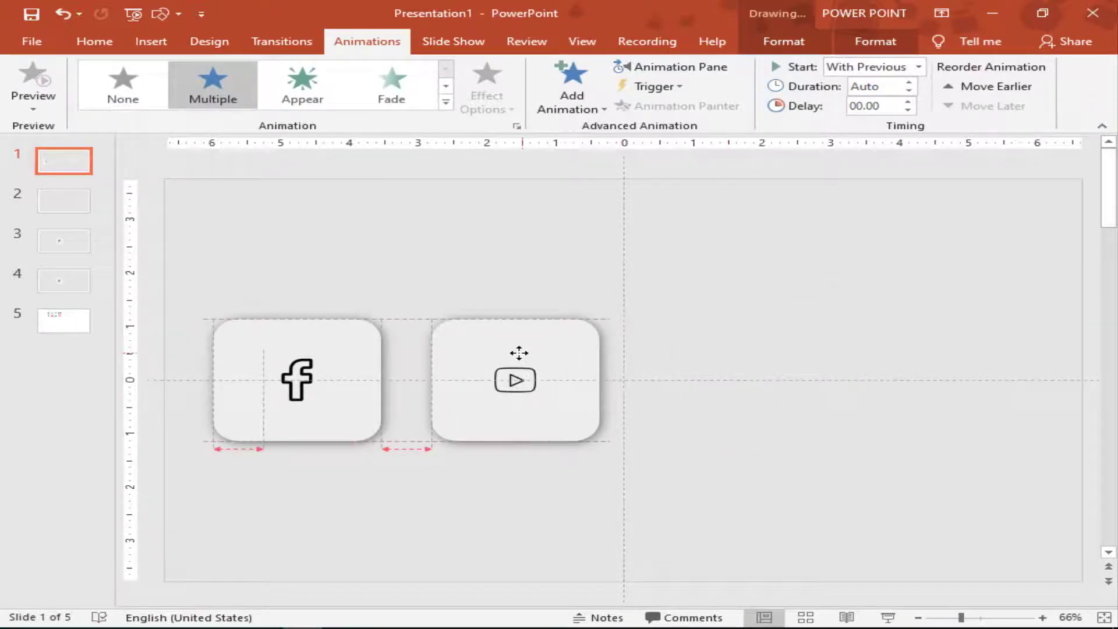
{"action": "left_click_drag", "start_coordinate": [512, 352], "coordinate": [513, 352]}
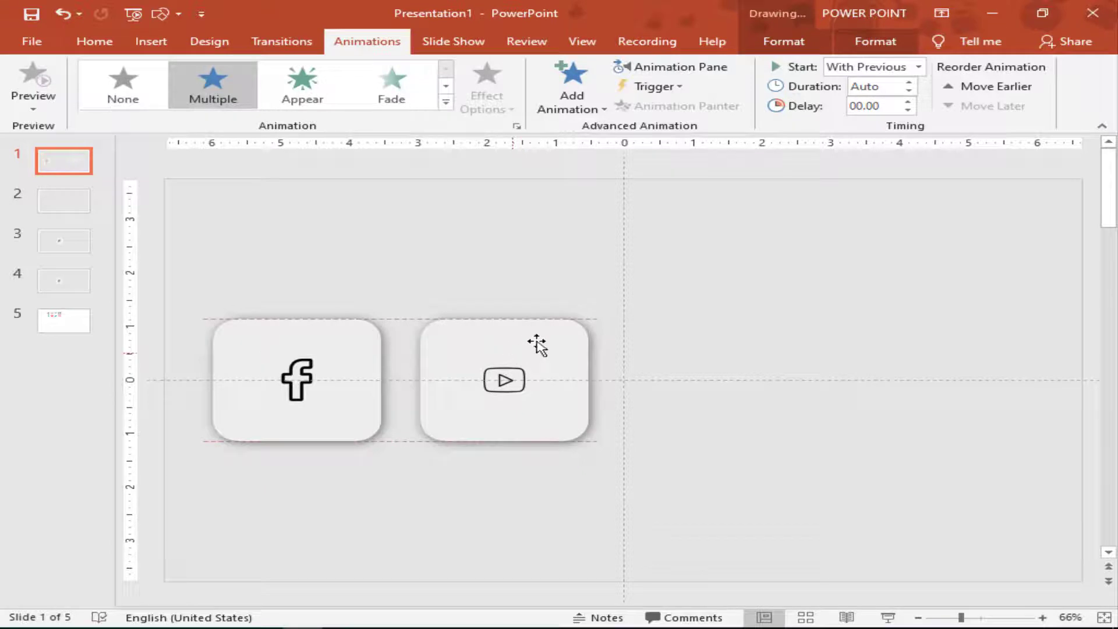
{"action": "left_click", "coordinate": [829, 313]}
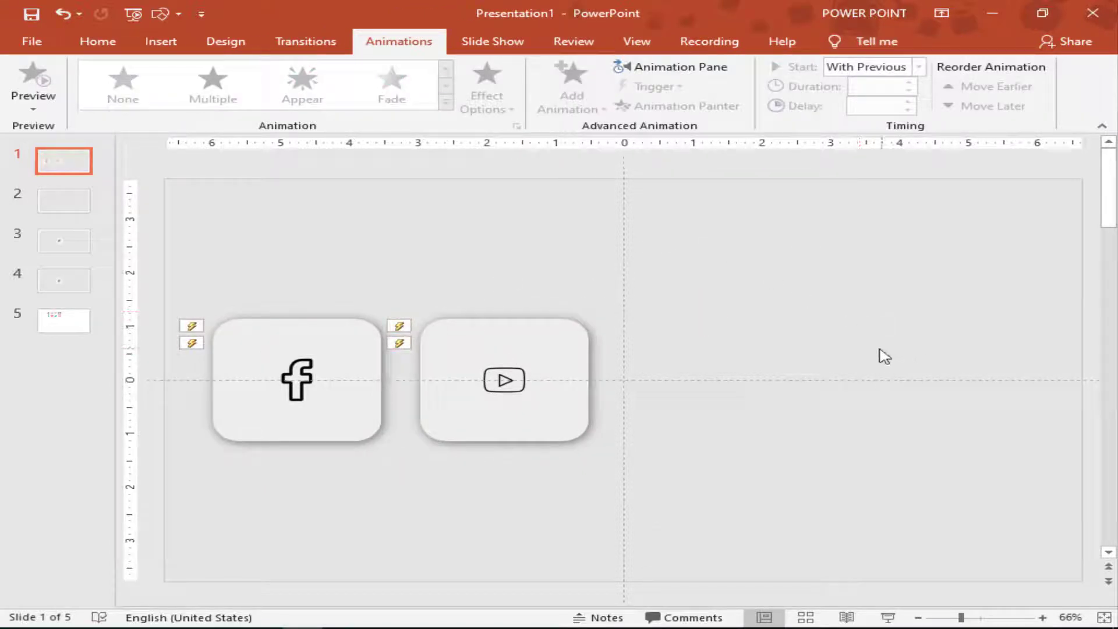
{"action": "left_click", "coordinate": [66, 211]}
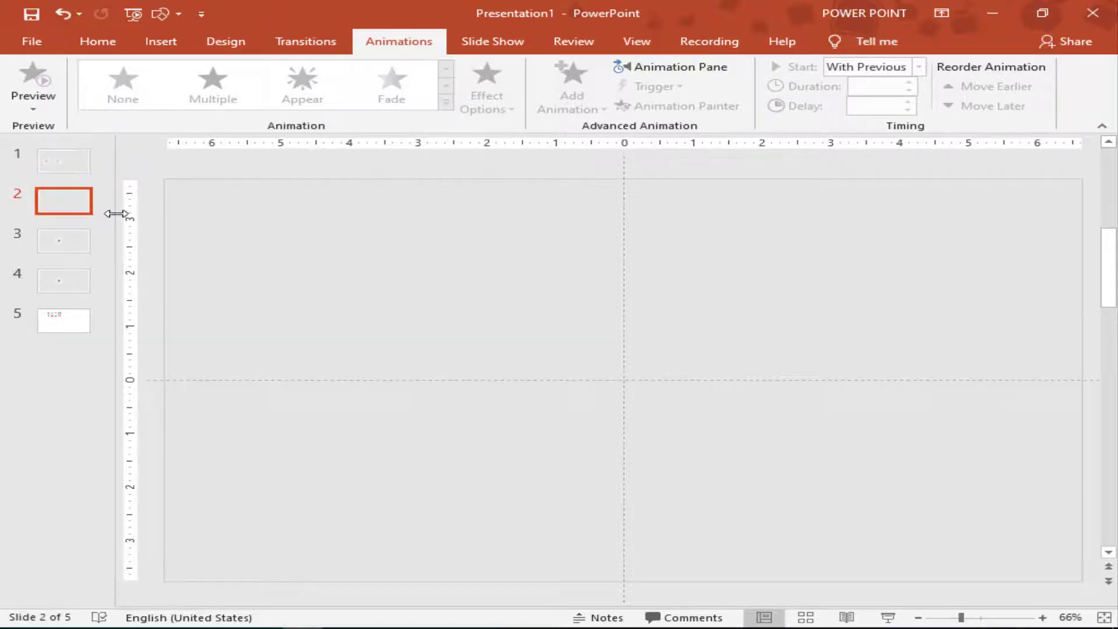
Remove the empty slide, move the outlined button left, and delete the blue and black f icons
{"action": "key", "text": "ctrl+z"}
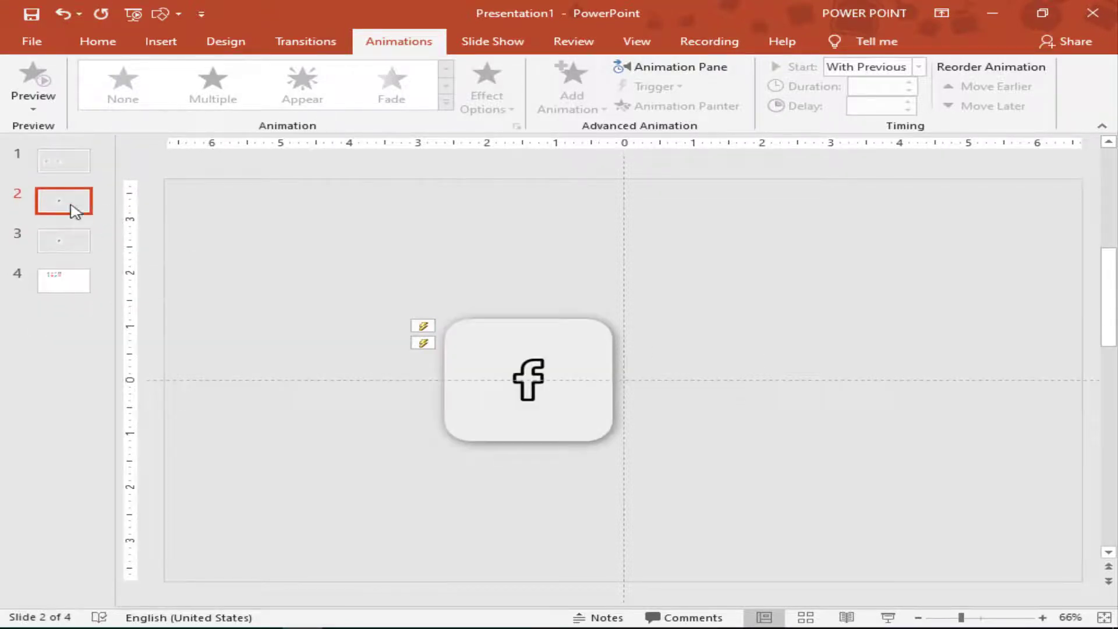
{"action": "left_click_drag", "start_coordinate": [537, 377], "coordinate": [361, 384]}
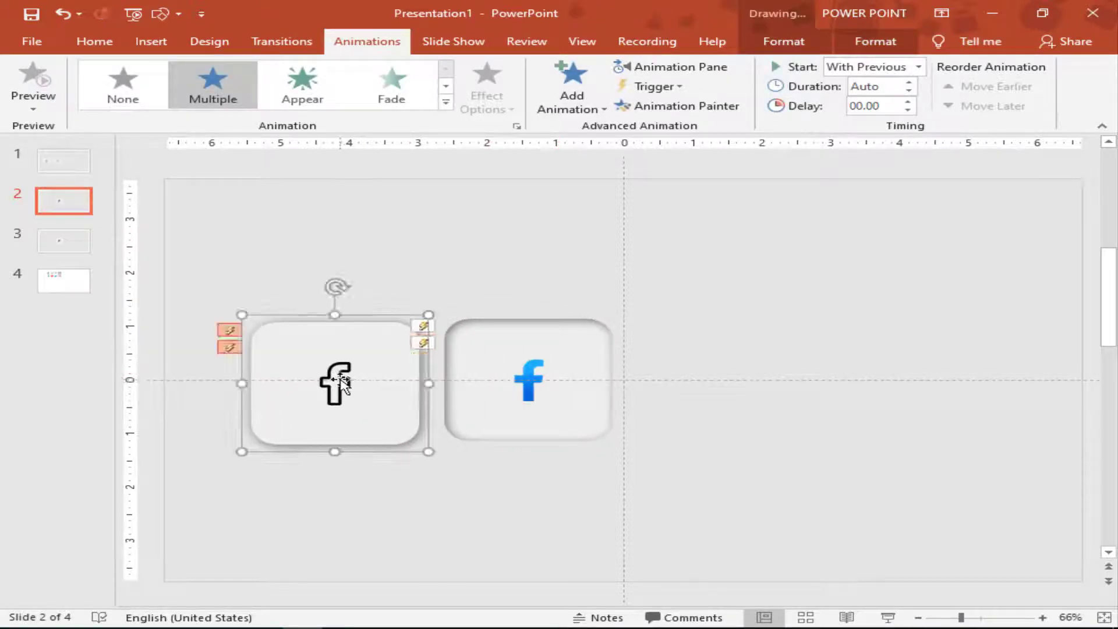
{"action": "left_click", "coordinate": [337, 382]}
{"action": "left_click", "coordinate": [537, 380], "text": "shift"}
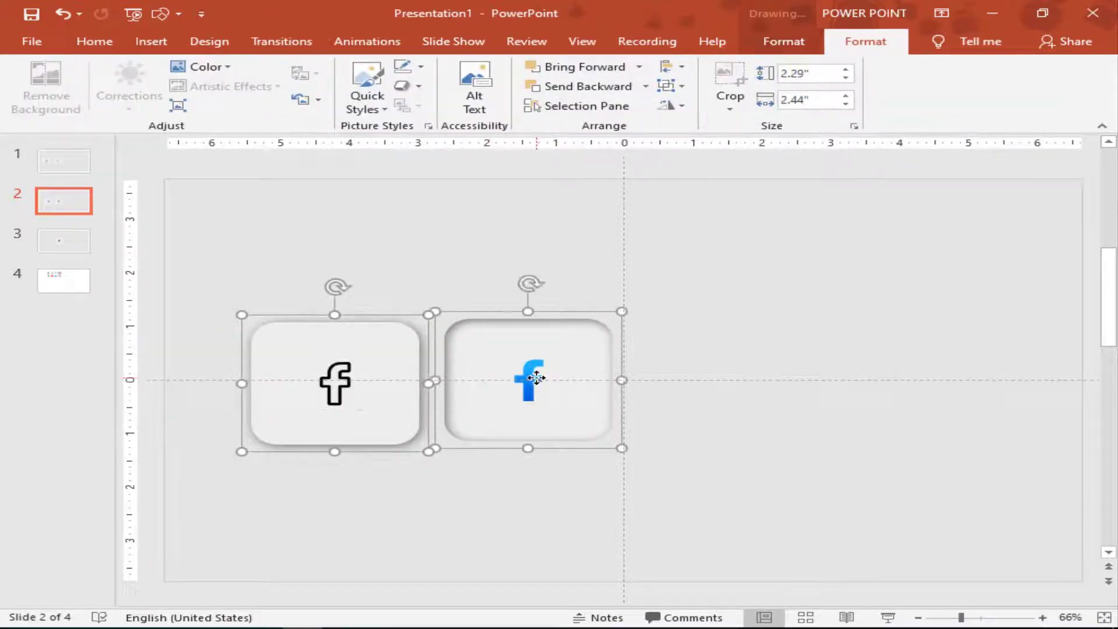
{"action": "left_click", "coordinate": [525, 379], "text": "shift"}
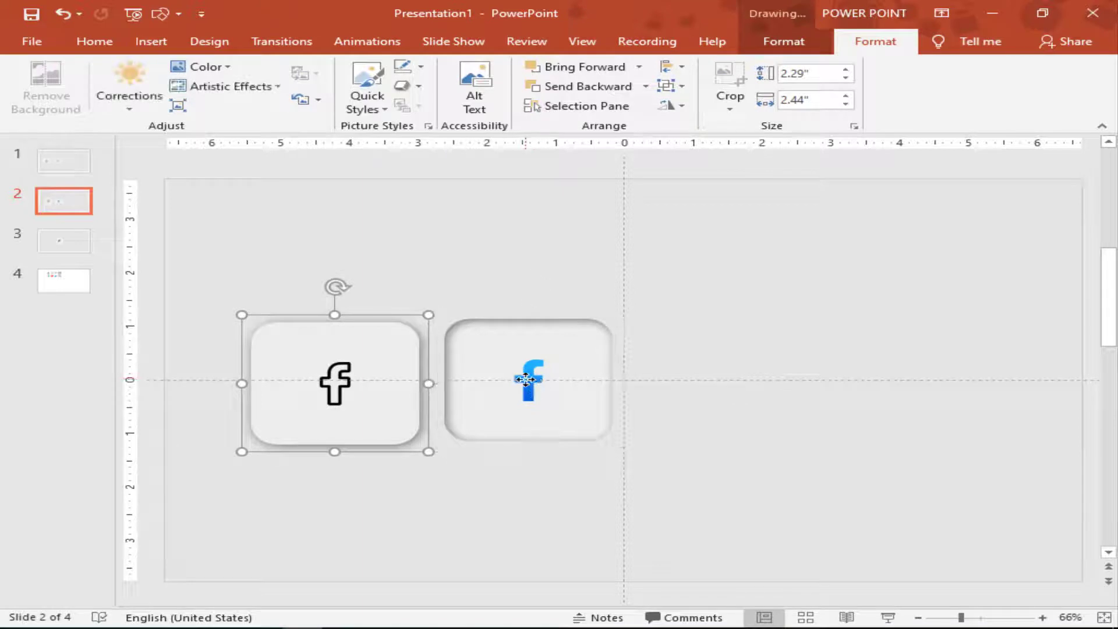
{"action": "left_click", "coordinate": [527, 380]}
{"action": "left_click", "coordinate": [528, 379]}
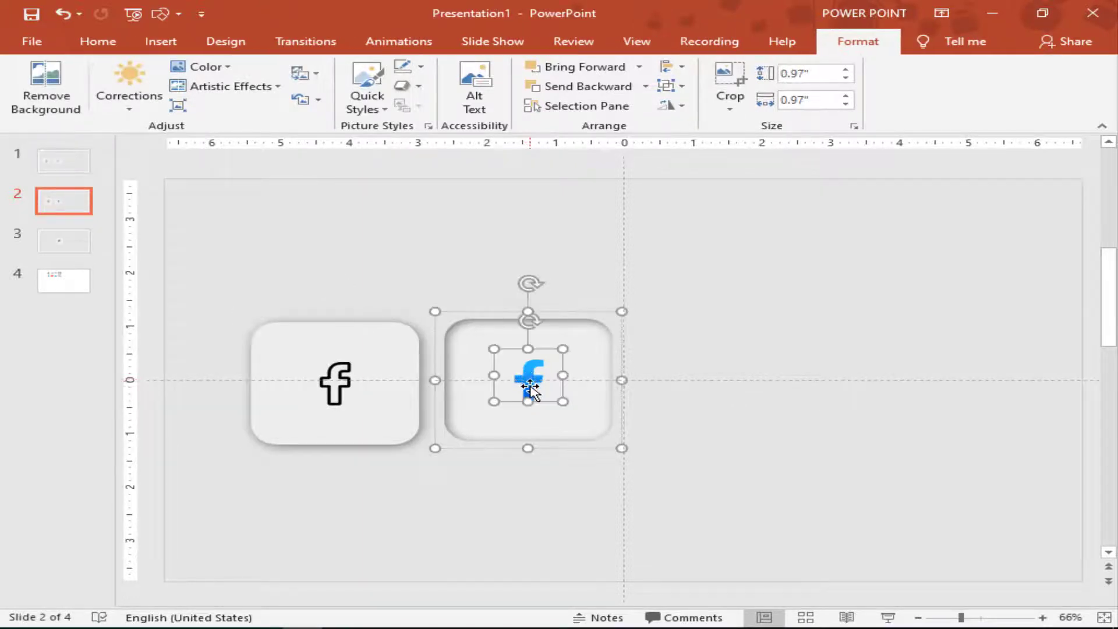
{"action": "key", "text": "Delete"}
{"action": "left_click", "coordinate": [330, 385]}
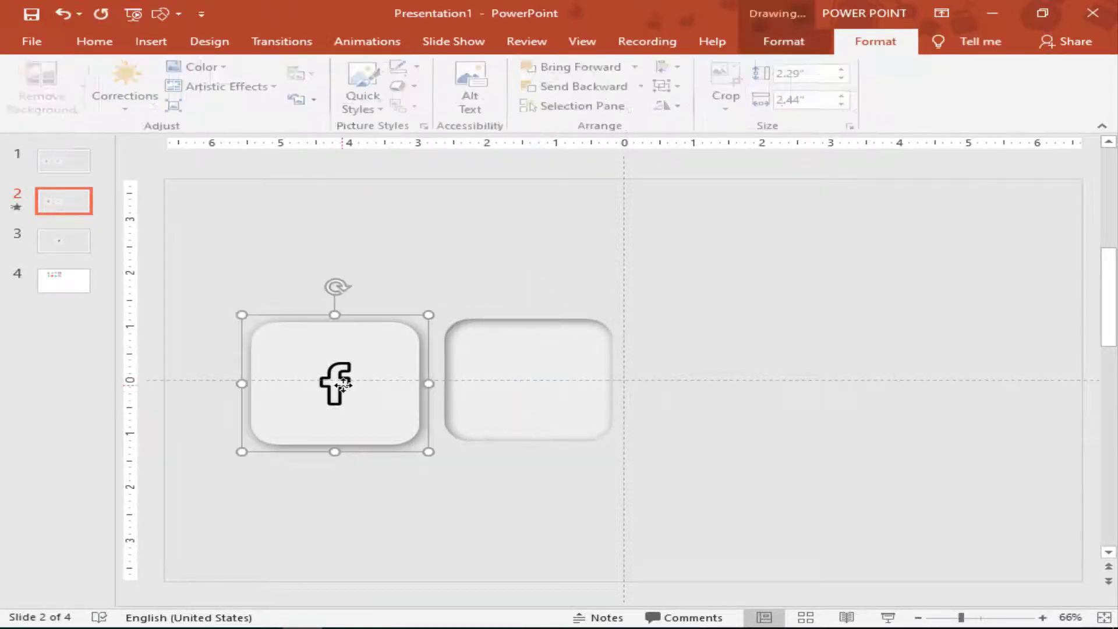
{"action": "left_click", "coordinate": [330, 384]}
{"action": "key", "text": "Delete"}
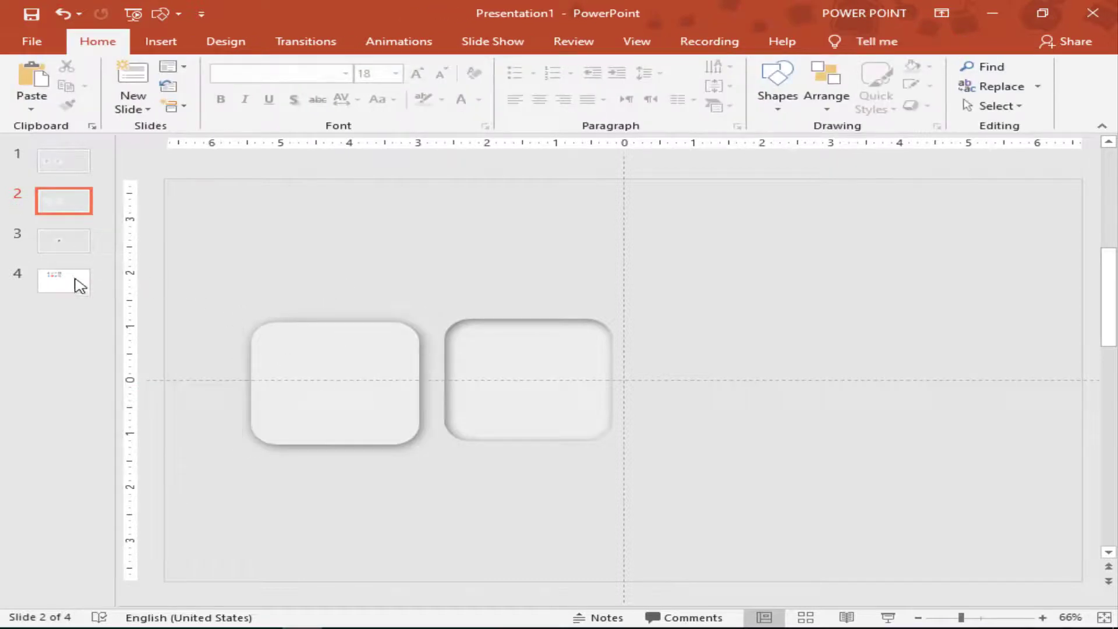
Copy both Twitter birds from slide 4 to slide 2: outline bird in the left button, blue in the right
{"action": "left_click", "coordinate": [80, 286]}
{"action": "left_click_drag", "start_coordinate": [476, 229], "coordinate": [472, 311]}
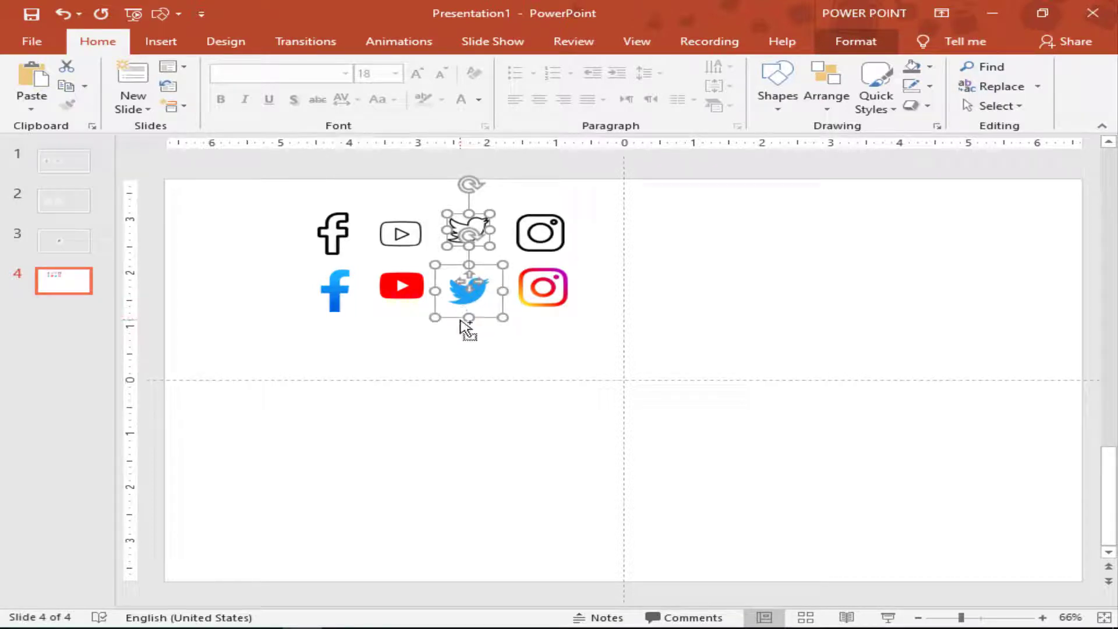
{"action": "left_click", "coordinate": [86, 201]}
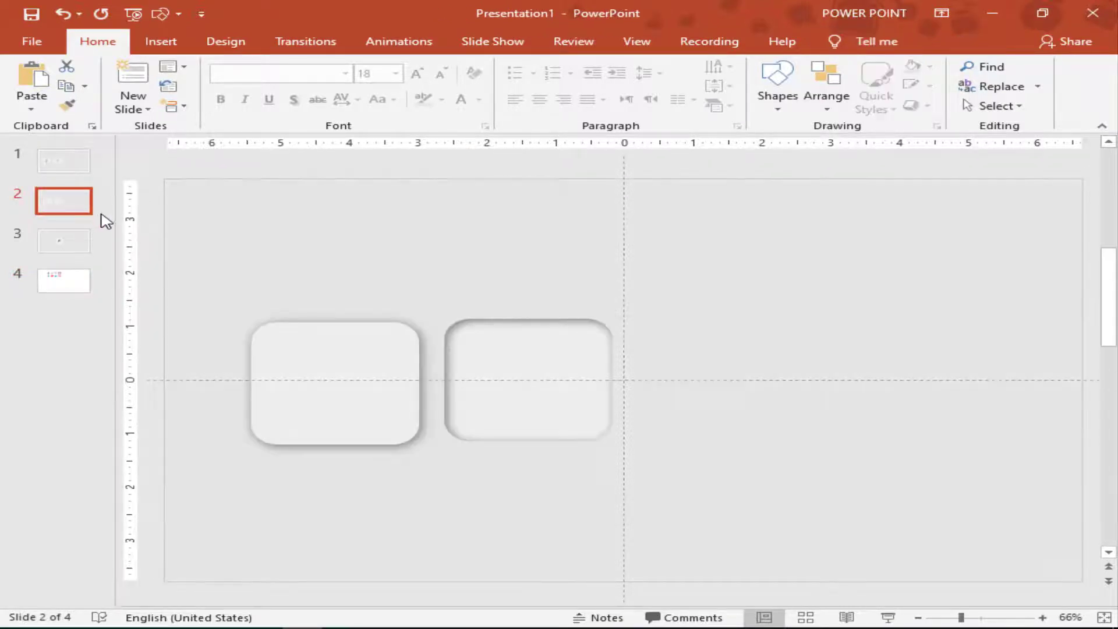
{"action": "key", "text": "ctrl+v"}
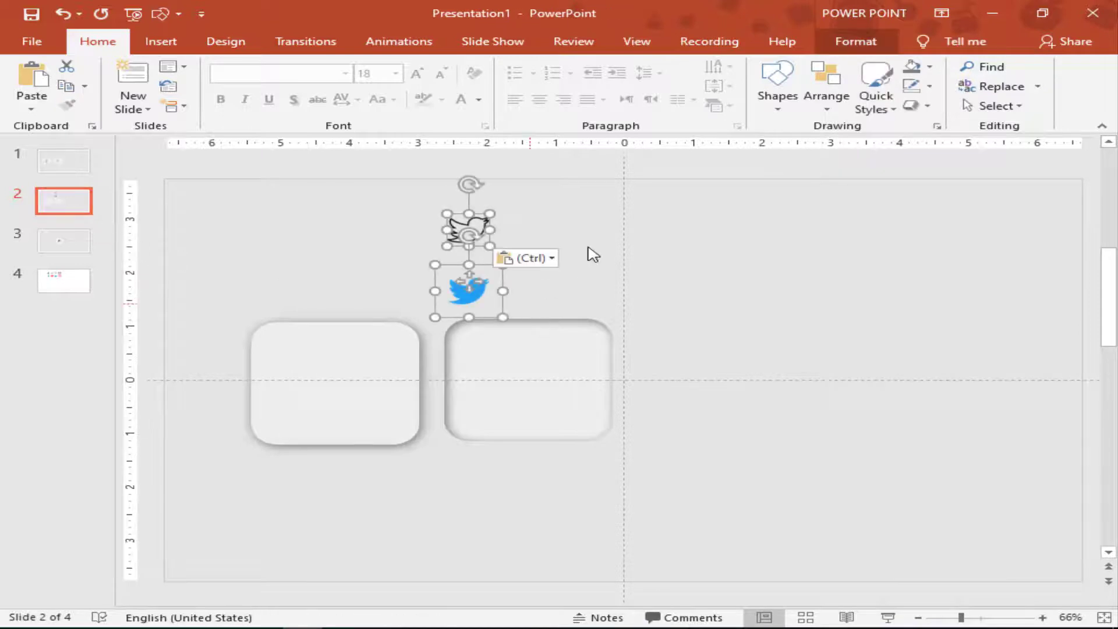
{"action": "left_click", "coordinate": [588, 250]}
{"action": "left_click", "coordinate": [468, 232]}
{"action": "left_click_drag", "start_coordinate": [458, 228], "coordinate": [324, 378]}
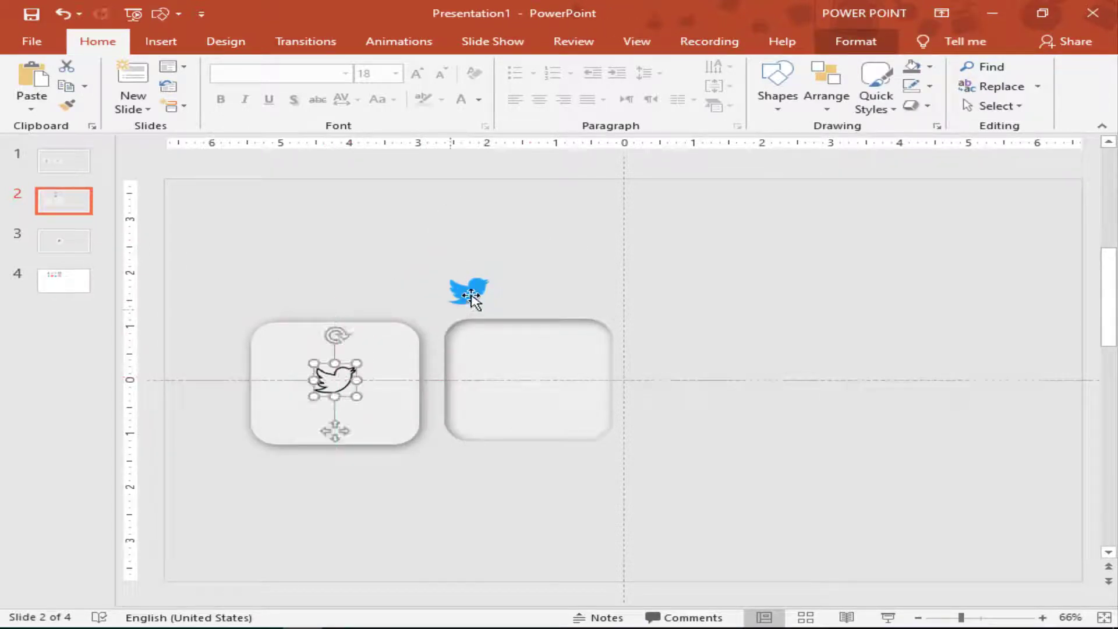
{"action": "left_click_drag", "start_coordinate": [466, 297], "coordinate": [525, 379]}
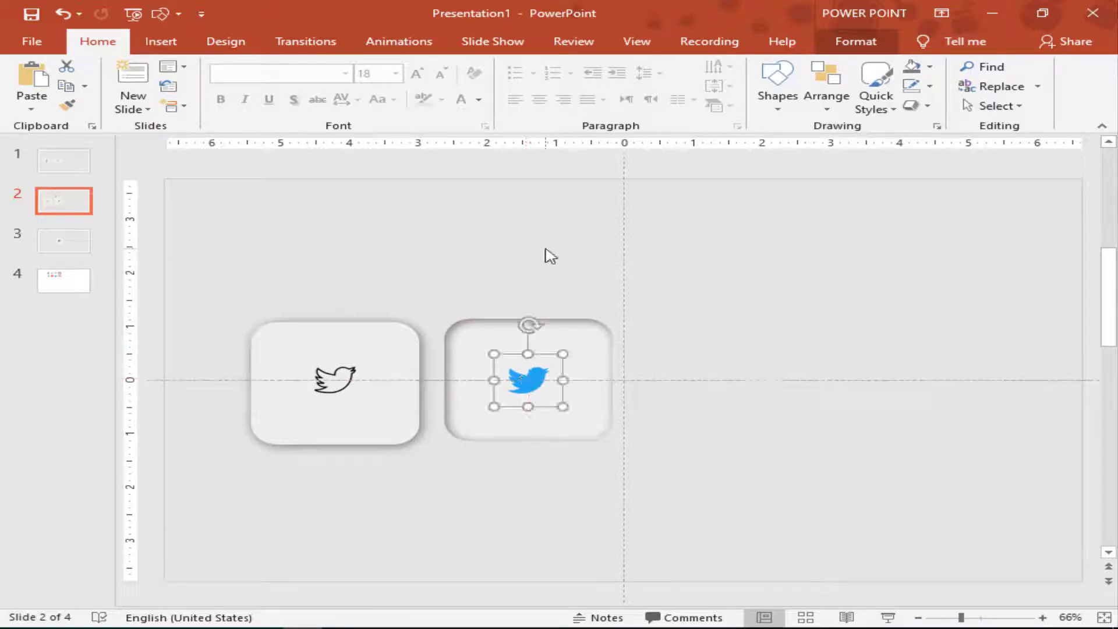
{"action": "left_click", "coordinate": [554, 267]}
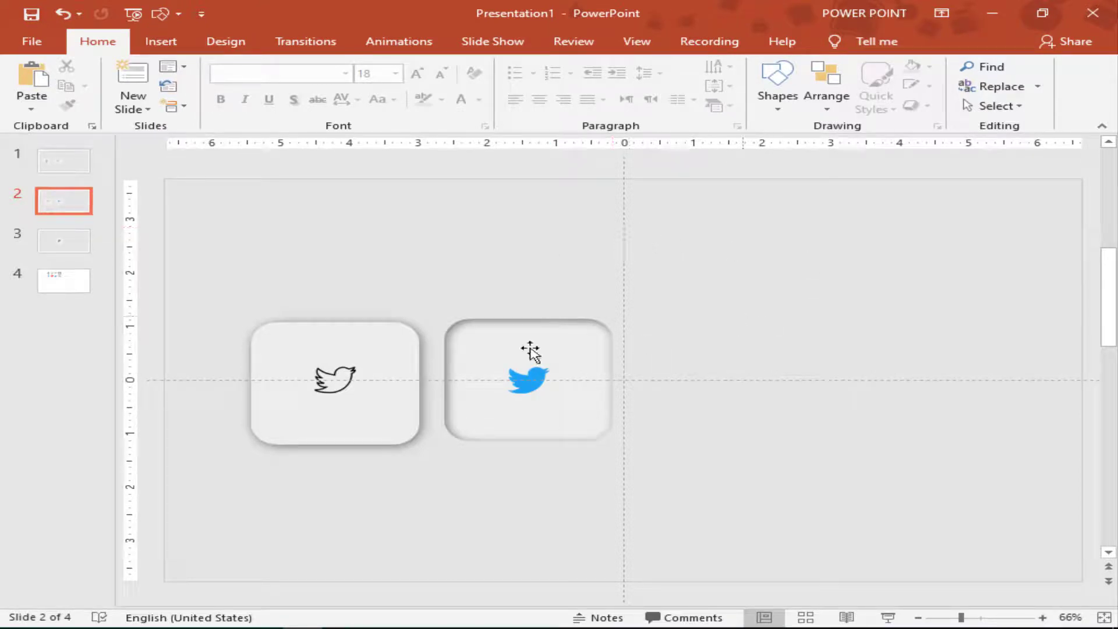
Group the blue bird with the right button and align that box beside the outline-bird box
{"action": "left_click", "coordinate": [326, 378]}
{"action": "left_click", "coordinate": [313, 342], "text": "shift"}
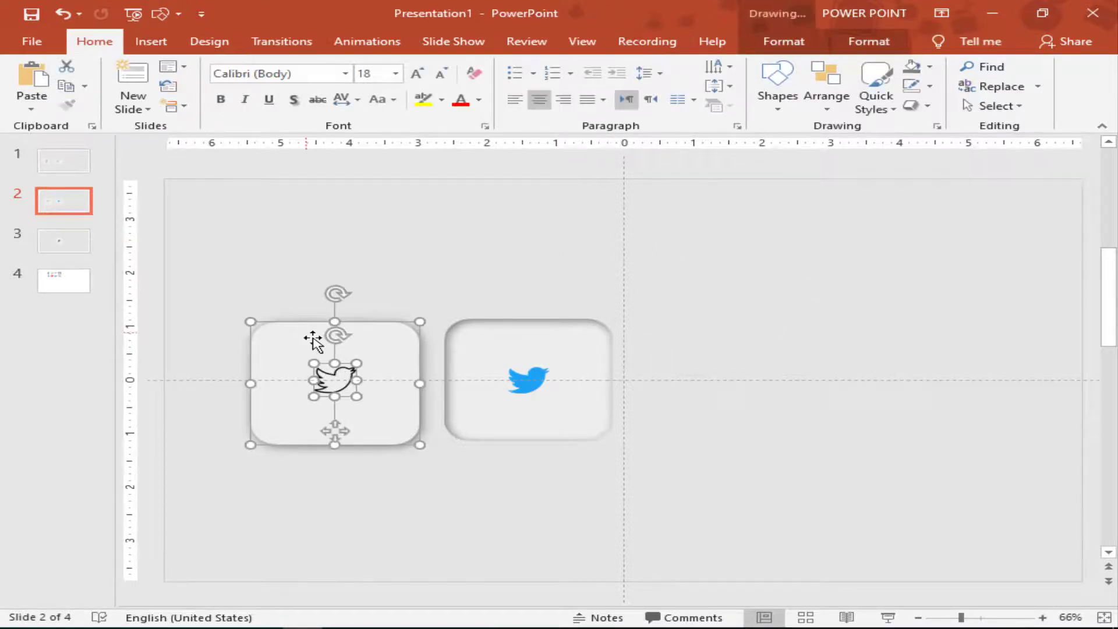
{"action": "right_click", "coordinate": [313, 342]}
{"action": "mouse_move", "coordinate": [367, 435]}
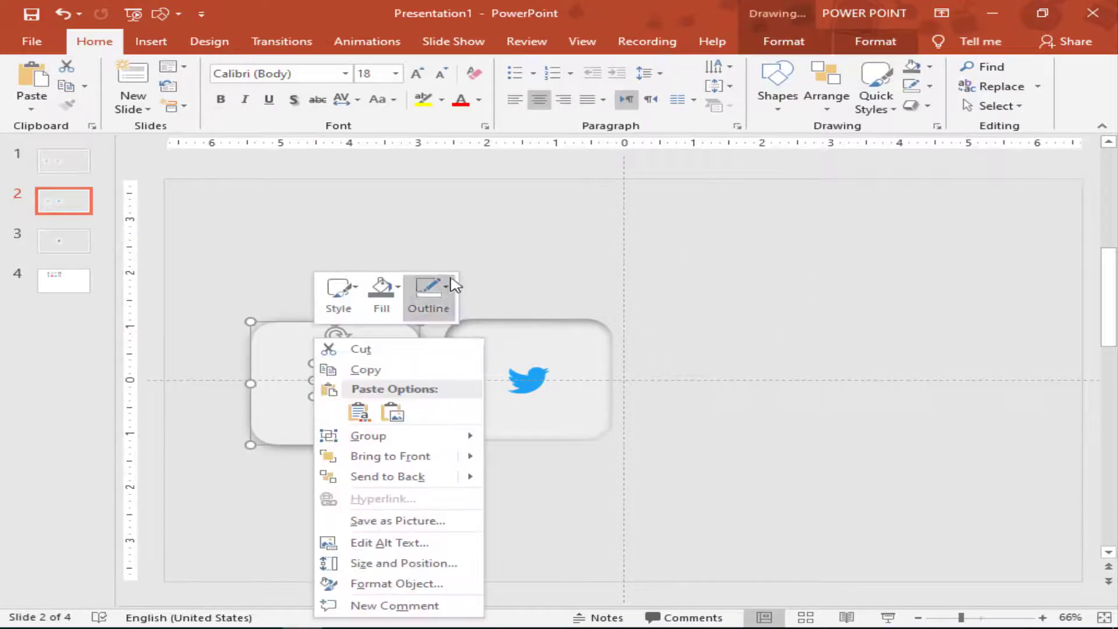
{"action": "left_click", "coordinate": [546, 399]}
{"action": "left_click", "coordinate": [541, 393]}
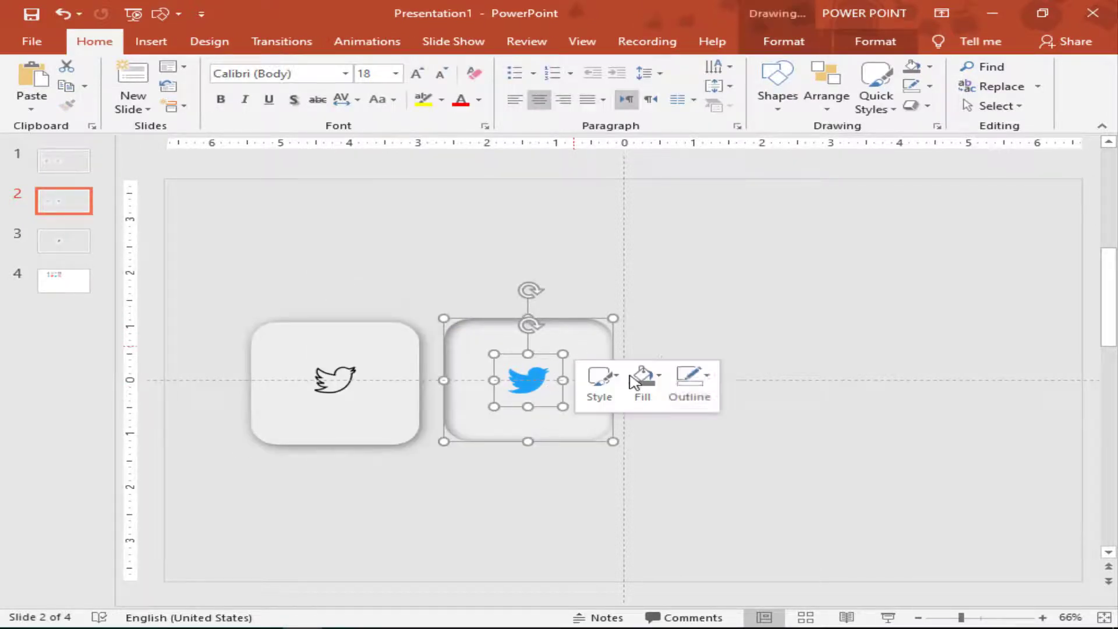
{"action": "right_click", "coordinate": [574, 349]}
{"action": "left_click", "coordinate": [789, 167]}
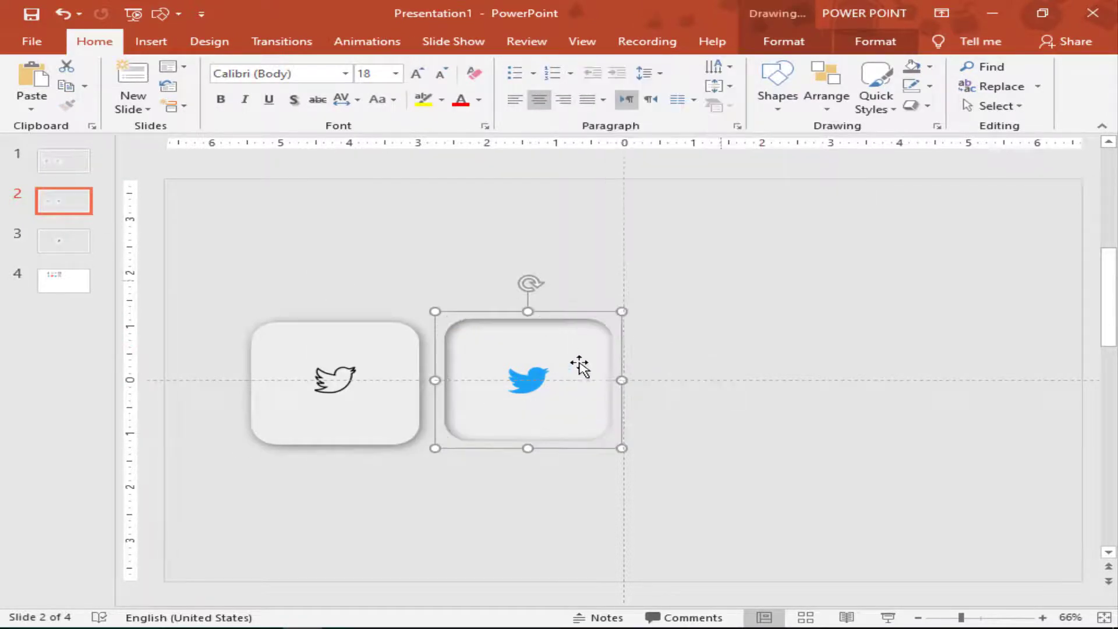
{"action": "left_click_drag", "start_coordinate": [579, 367], "coordinate": [573, 360]}
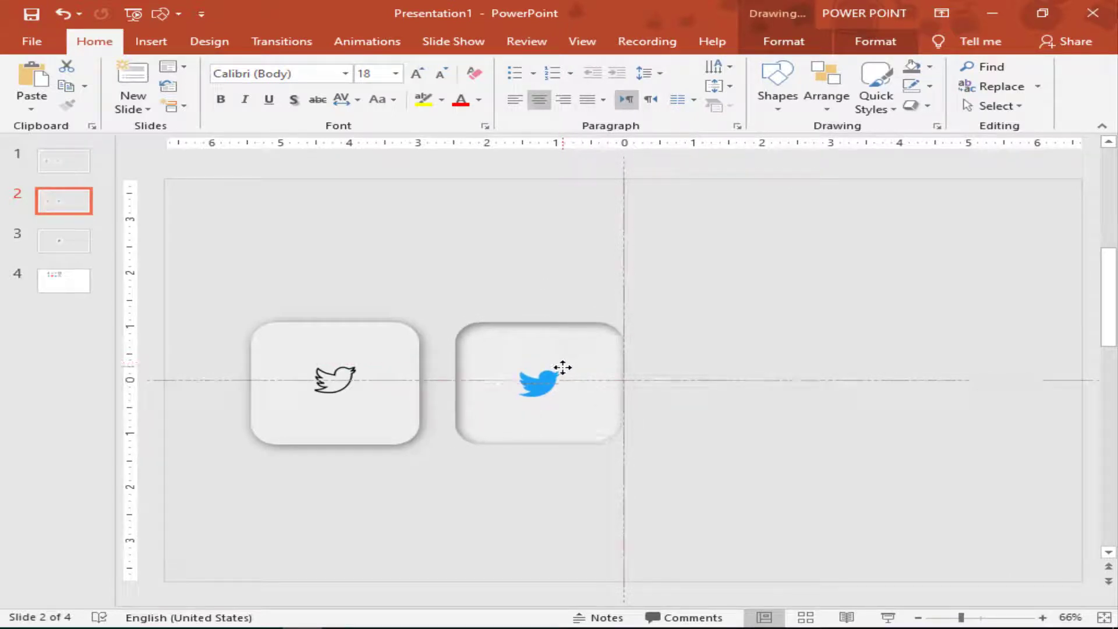
{"action": "left_click_drag", "start_coordinate": [562, 366], "coordinate": [562, 370]}
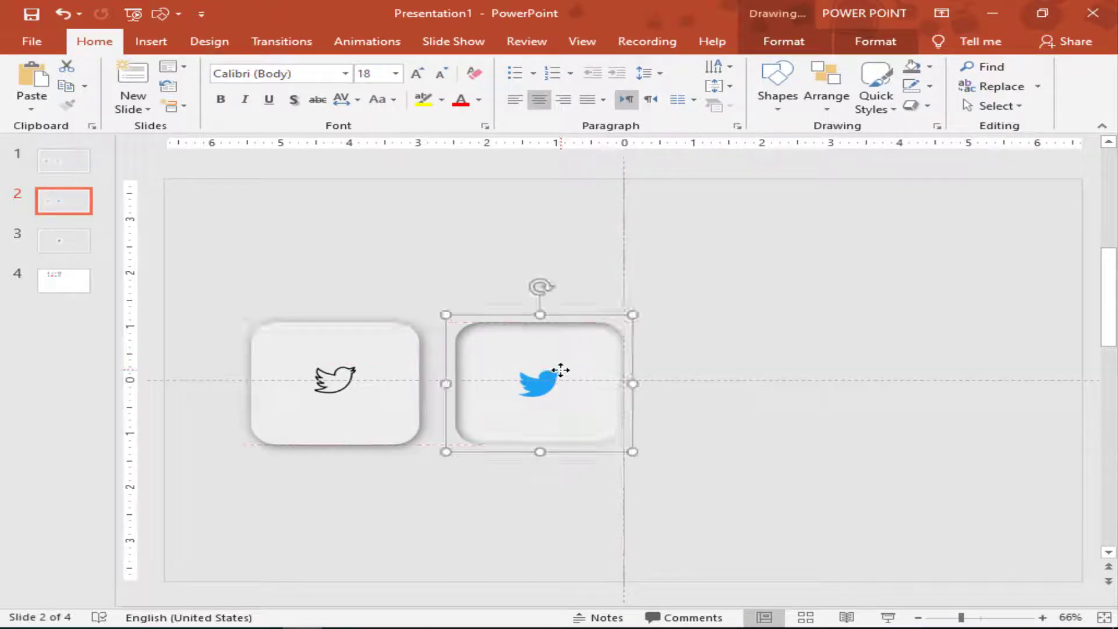
{"action": "left_click", "coordinate": [386, 353]}
Give the outline-bird button a Disappear exit, triggered on click of un-pressed
{"action": "left_click", "coordinate": [372, 43]}
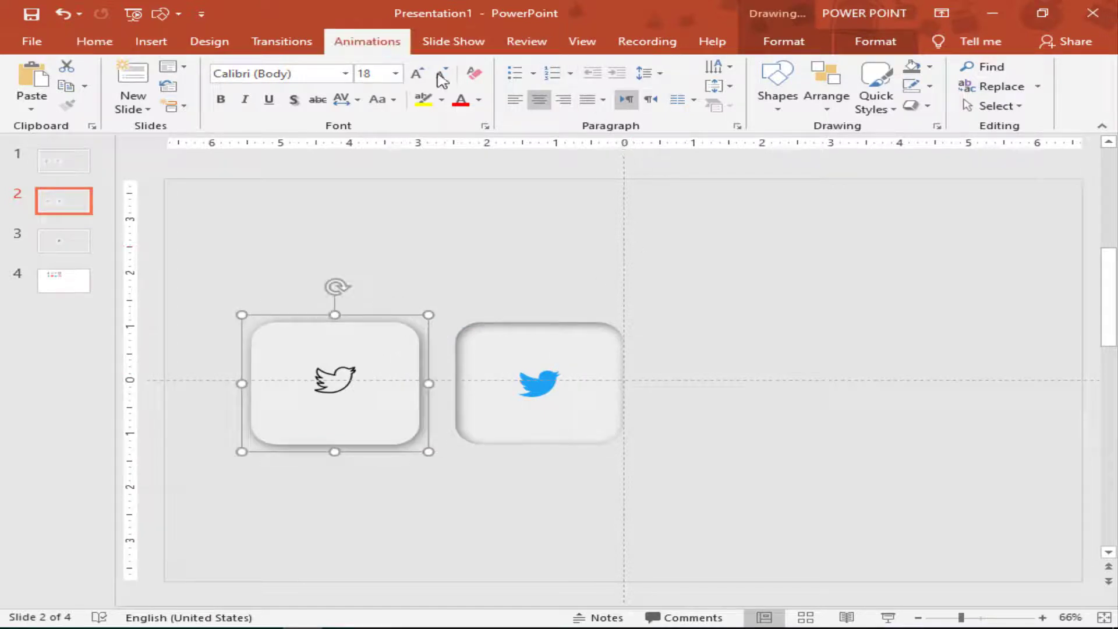
{"action": "left_click", "coordinate": [583, 96]}
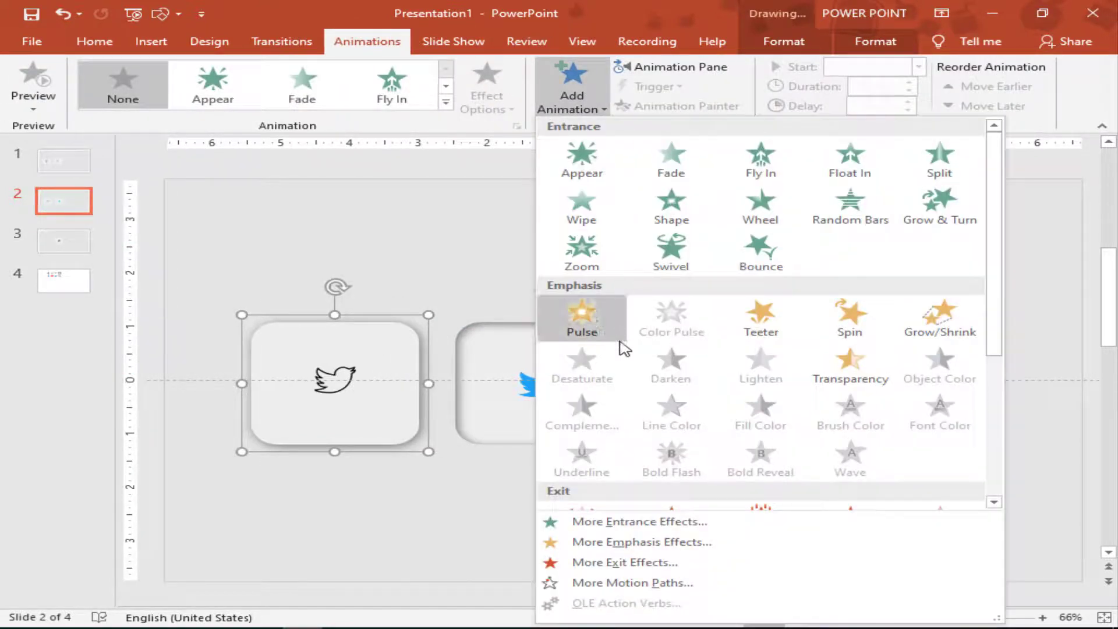
{"action": "scroll", "coordinate": [621, 396], "scroll_direction": "down", "scroll_amount": 3}
{"action": "left_click", "coordinate": [442, 255]}
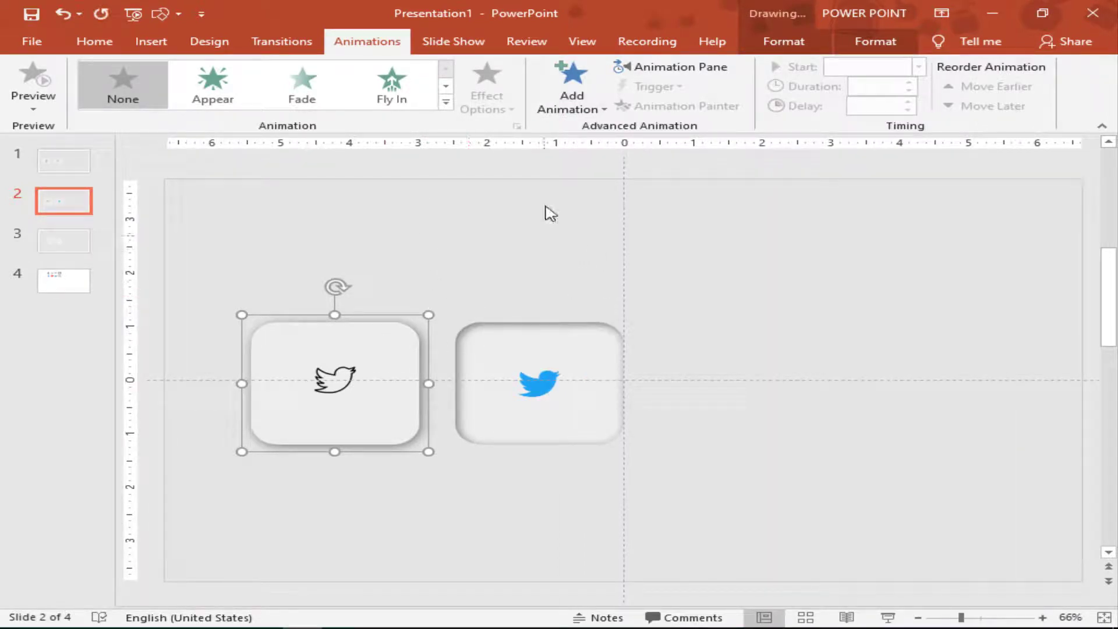
{"action": "left_click", "coordinate": [572, 90]}
{"action": "scroll", "coordinate": [593, 274], "scroll_direction": "down", "scroll_amount": 3}
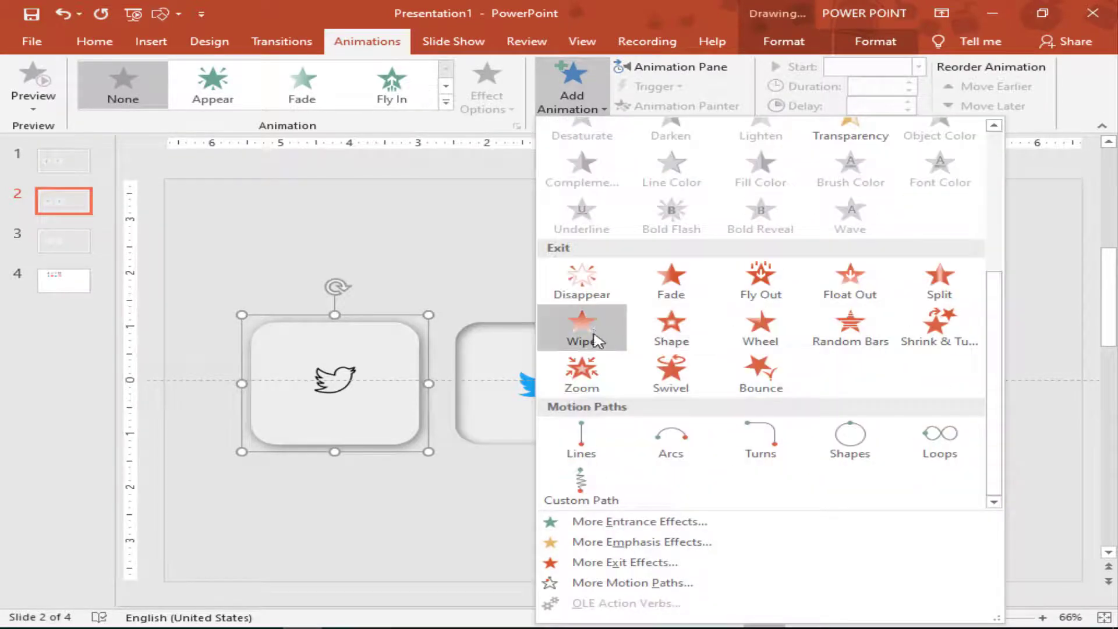
{"action": "left_click", "coordinate": [589, 286]}
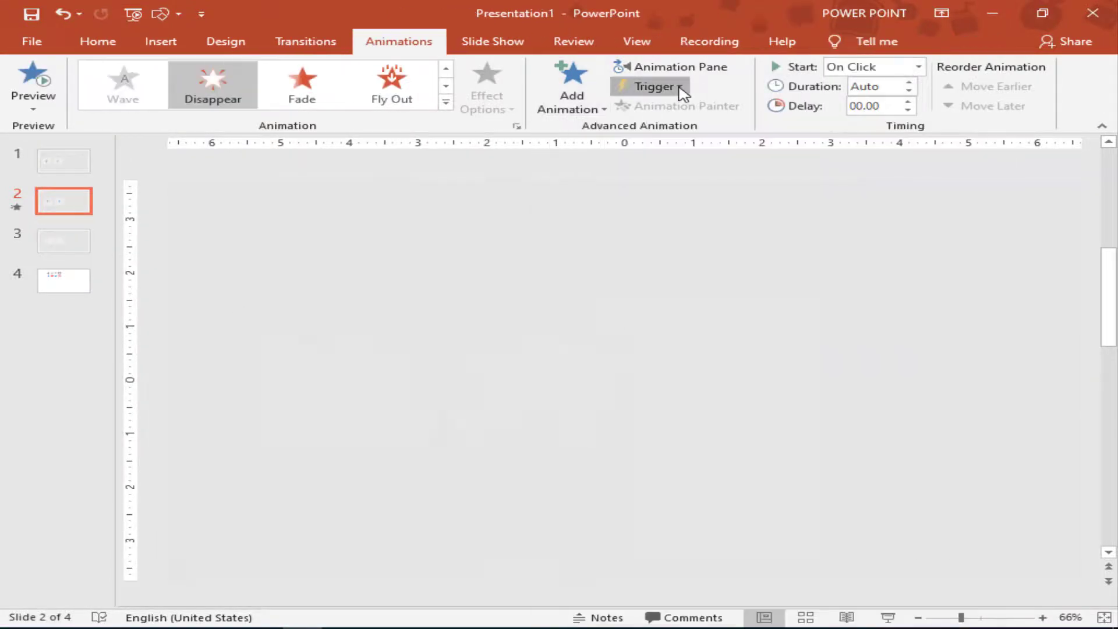
{"action": "left_click", "coordinate": [681, 87]}
{"action": "mouse_move", "coordinate": [710, 109]}
{"action": "left_click", "coordinate": [815, 110]}
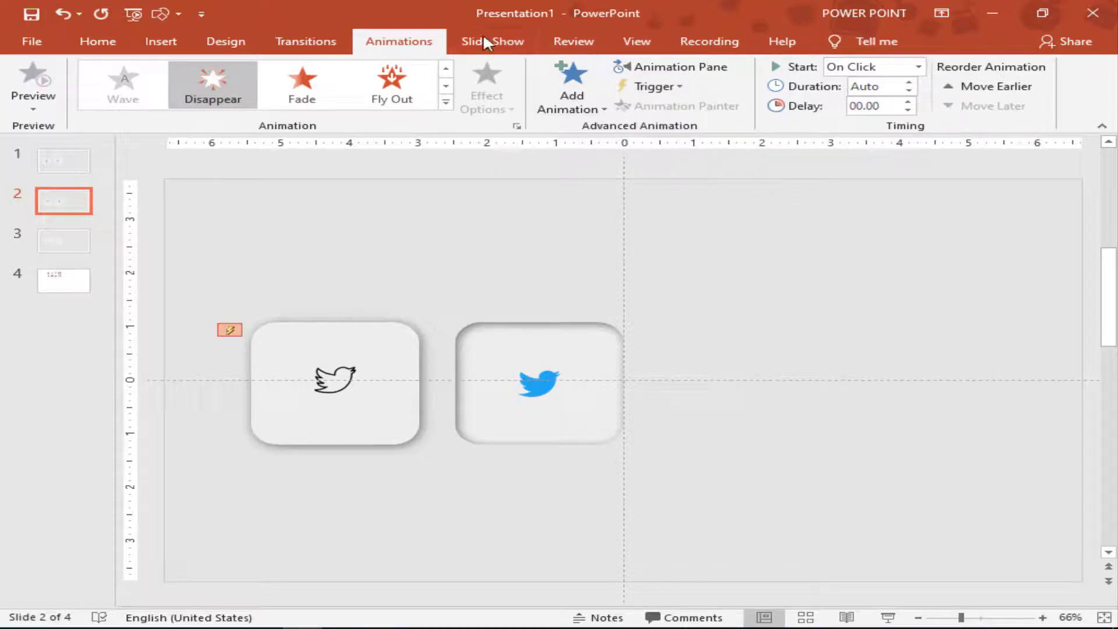
Add an Appear entrance to the blue-bird button under the un-pressed trigger, With Previous
{"action": "left_click", "coordinate": [642, 70]}
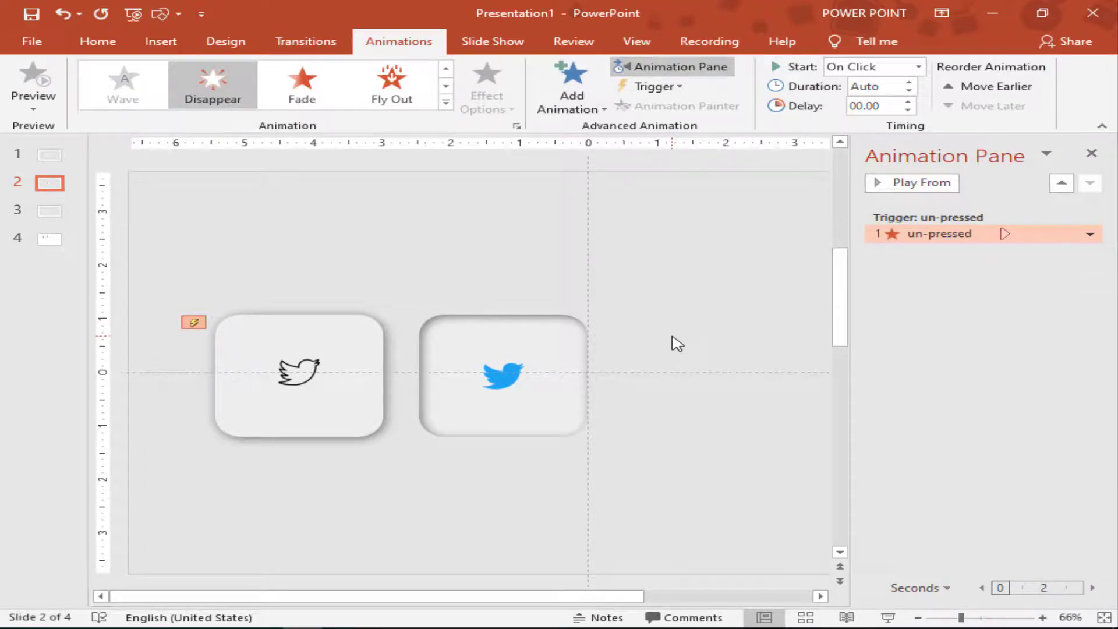
{"action": "left_click", "coordinate": [484, 393]}
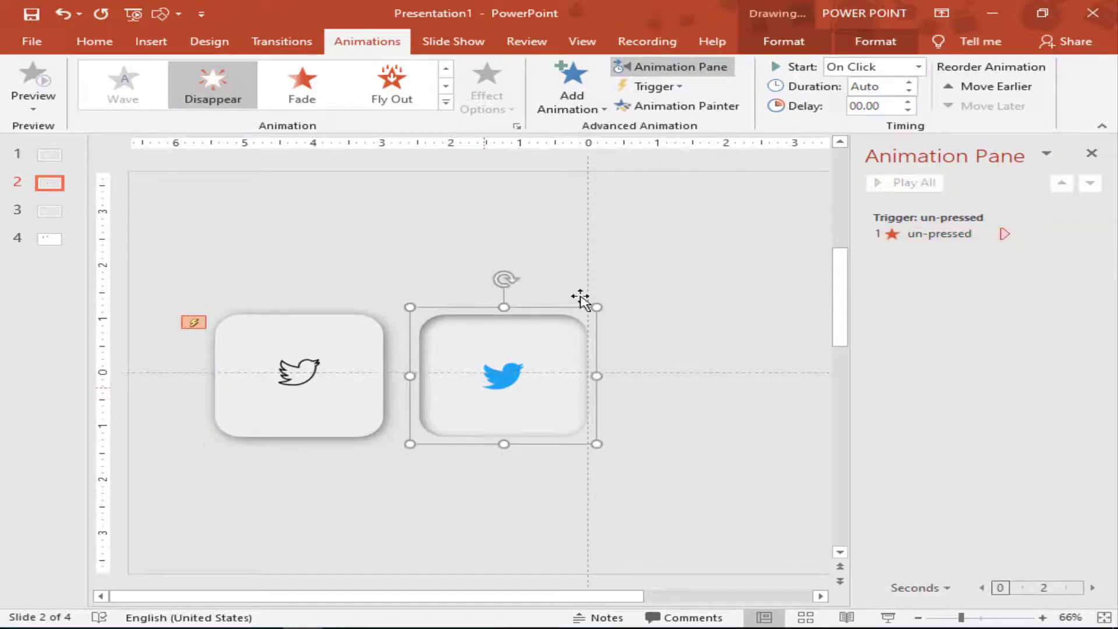
{"action": "left_click", "coordinate": [572, 88]}
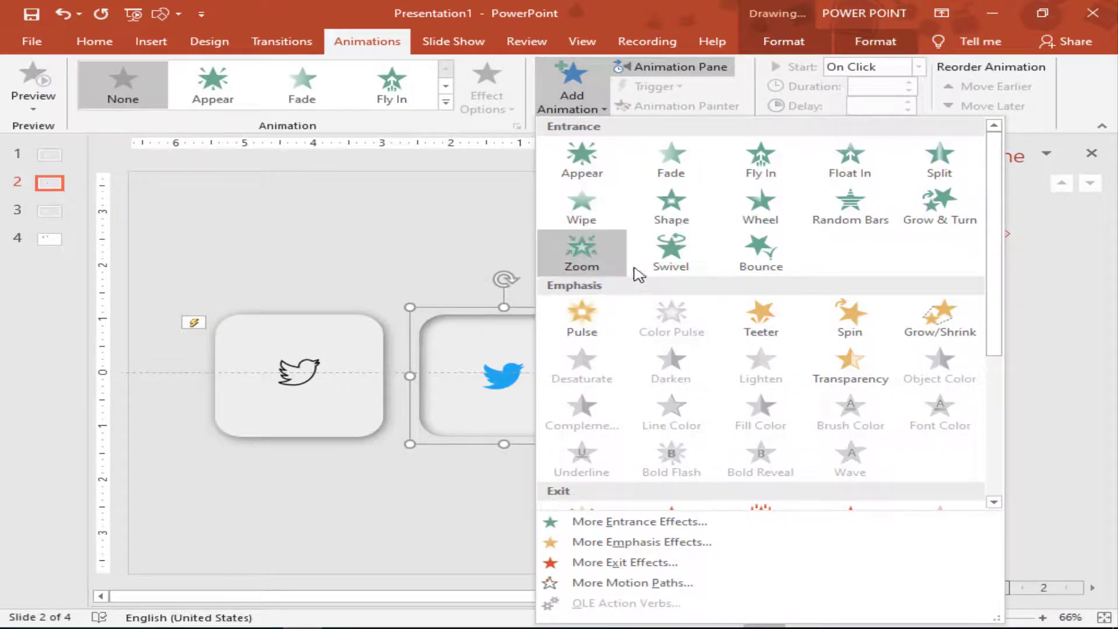
{"action": "left_click", "coordinate": [581, 157]}
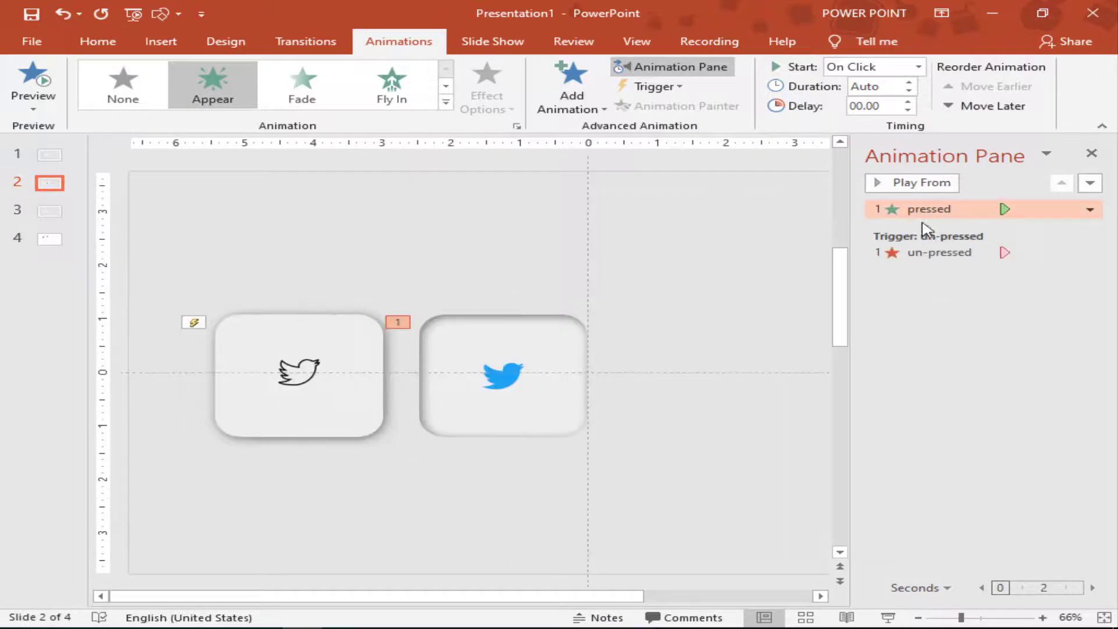
{"action": "left_click_drag", "start_coordinate": [926, 228], "coordinate": [924, 259]}
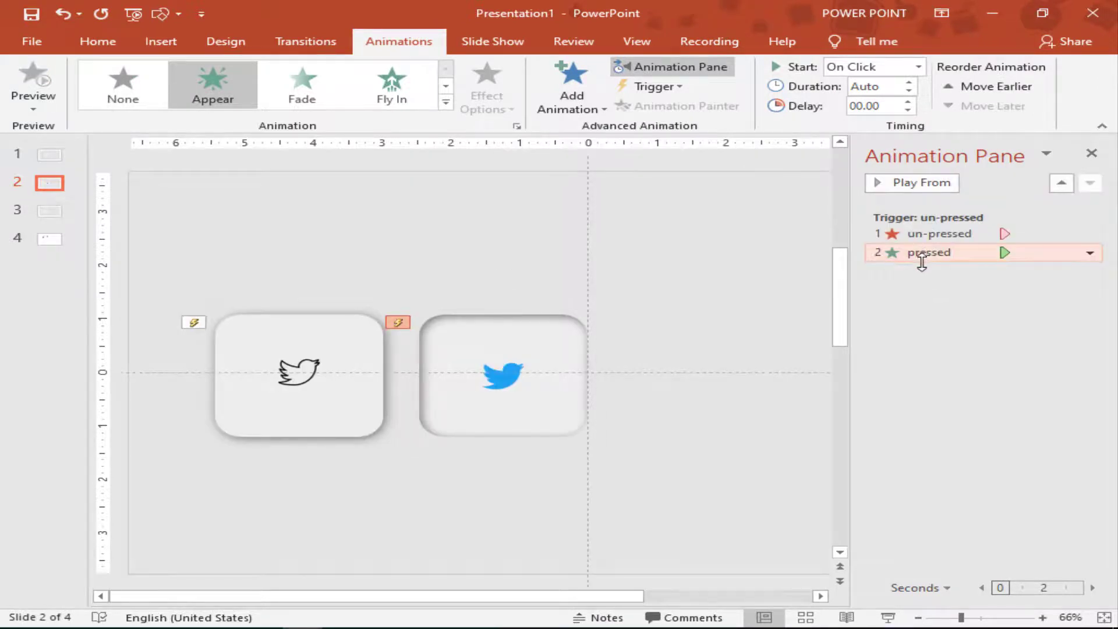
{"action": "left_click", "coordinate": [902, 68]}
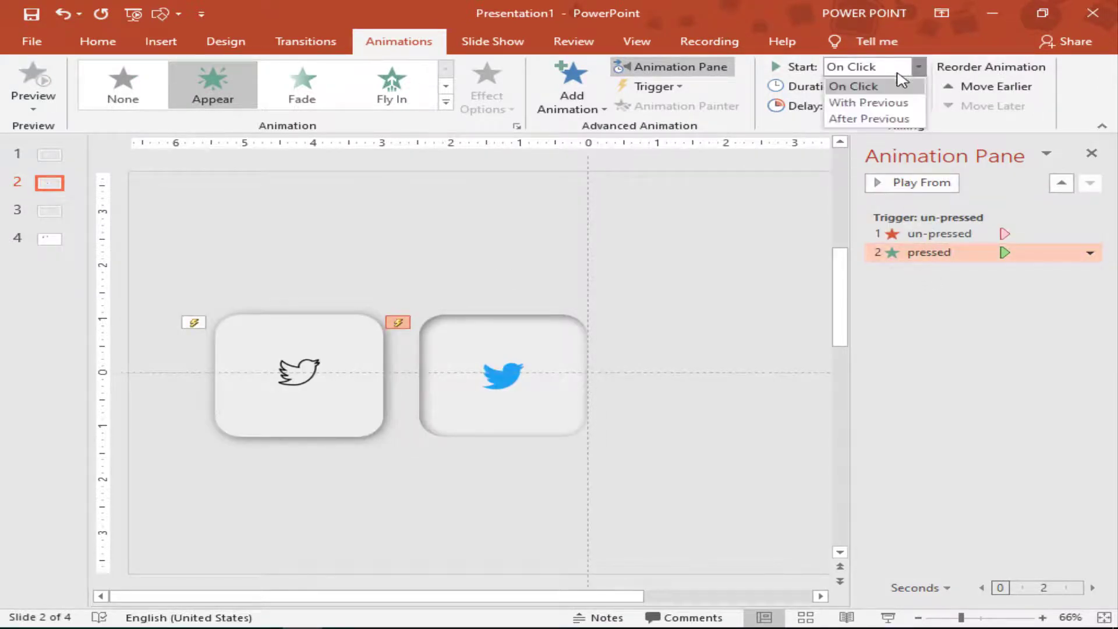
{"action": "left_click", "coordinate": [887, 103]}
{"action": "left_click", "coordinate": [928, 401]}
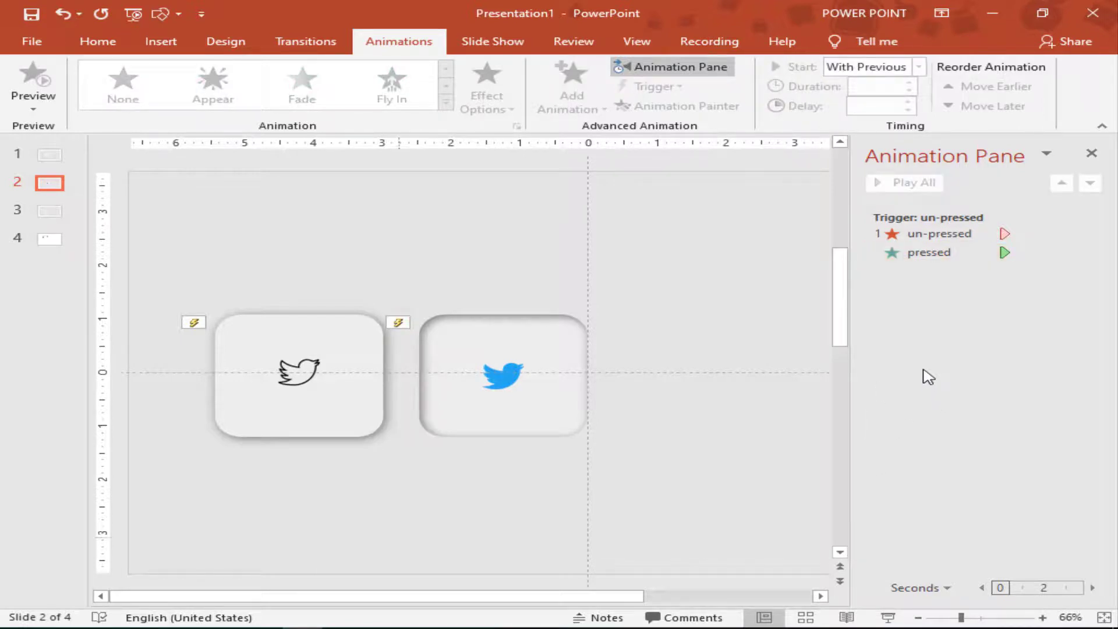
Give the blue-bird button a Disappear exit, triggered on click of pressed
{"action": "left_click", "coordinate": [592, 360]}
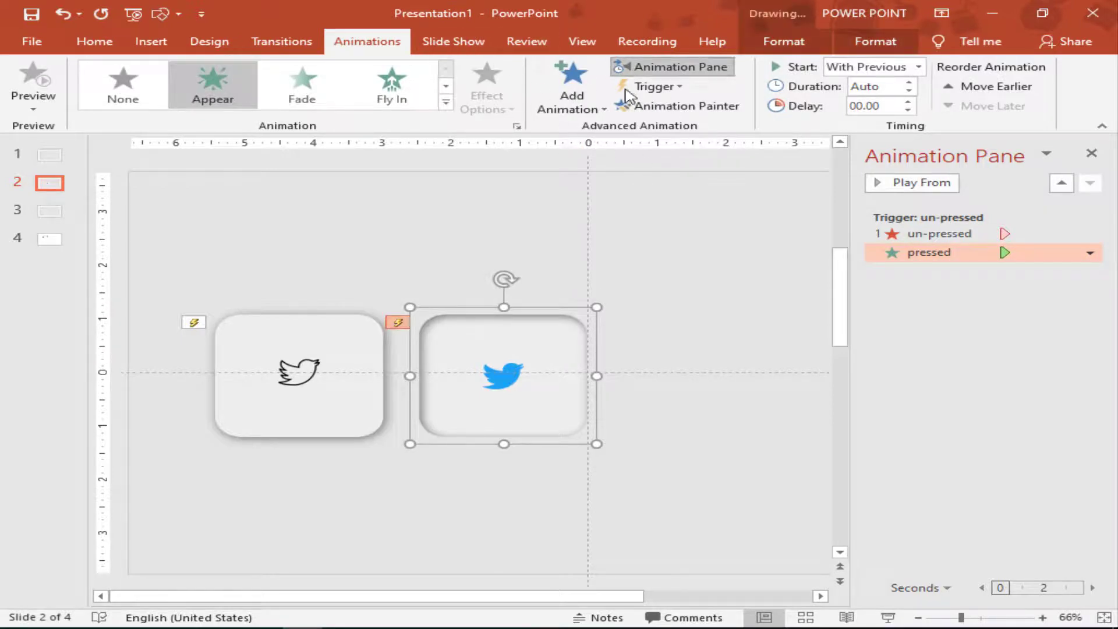
{"action": "left_click", "coordinate": [567, 88]}
{"action": "scroll", "coordinate": [738, 244], "scroll_direction": "down", "scroll_amount": 3}
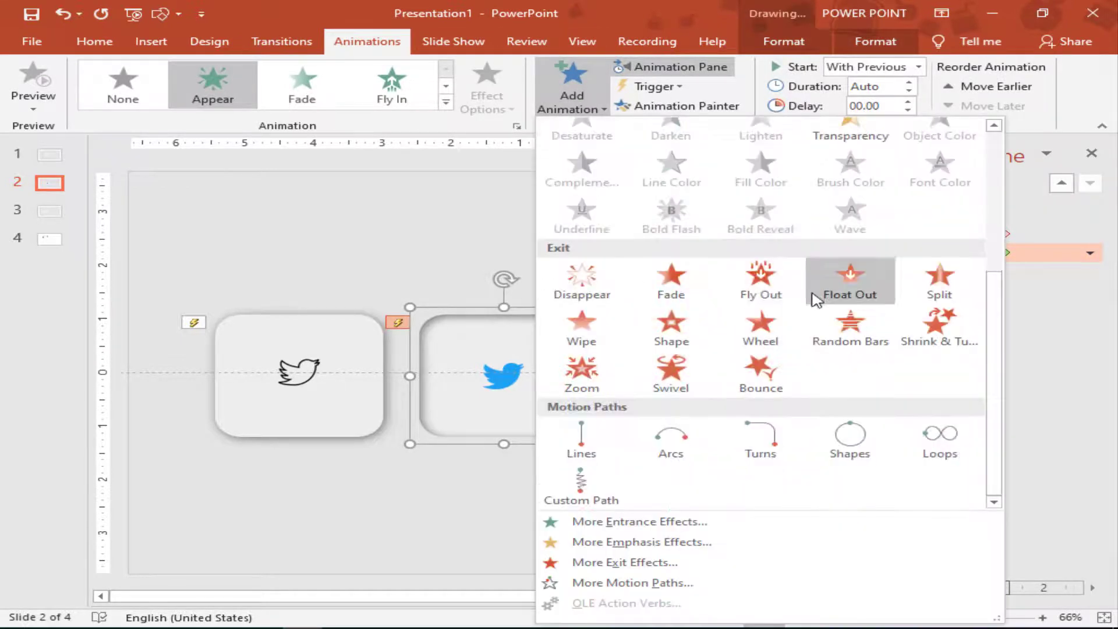
{"action": "left_click", "coordinate": [580, 276]}
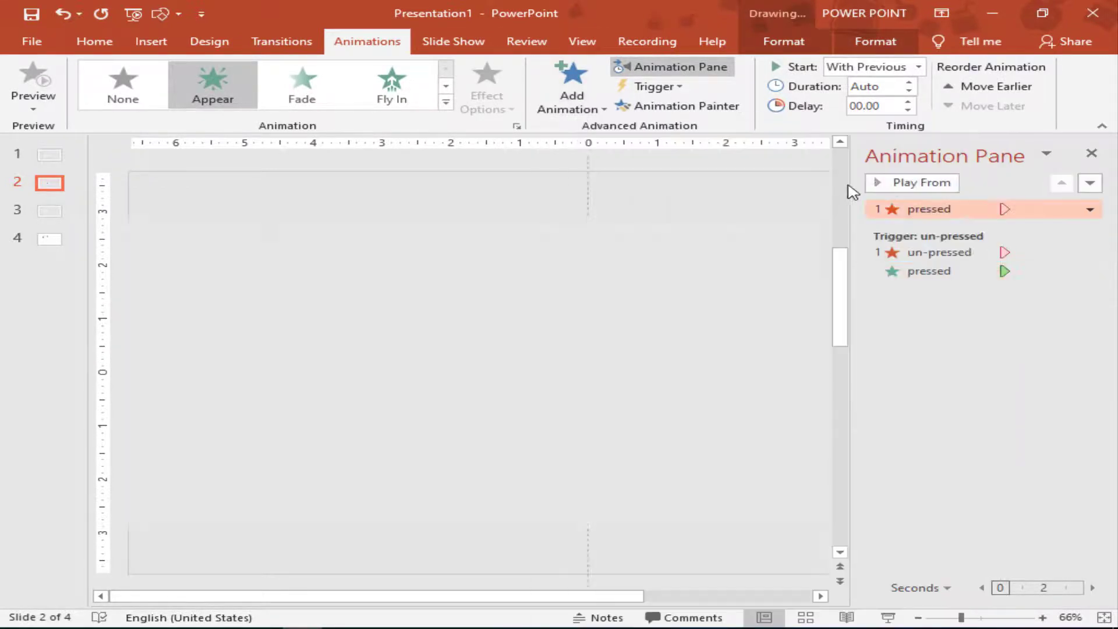
{"action": "left_click", "coordinate": [675, 88]}
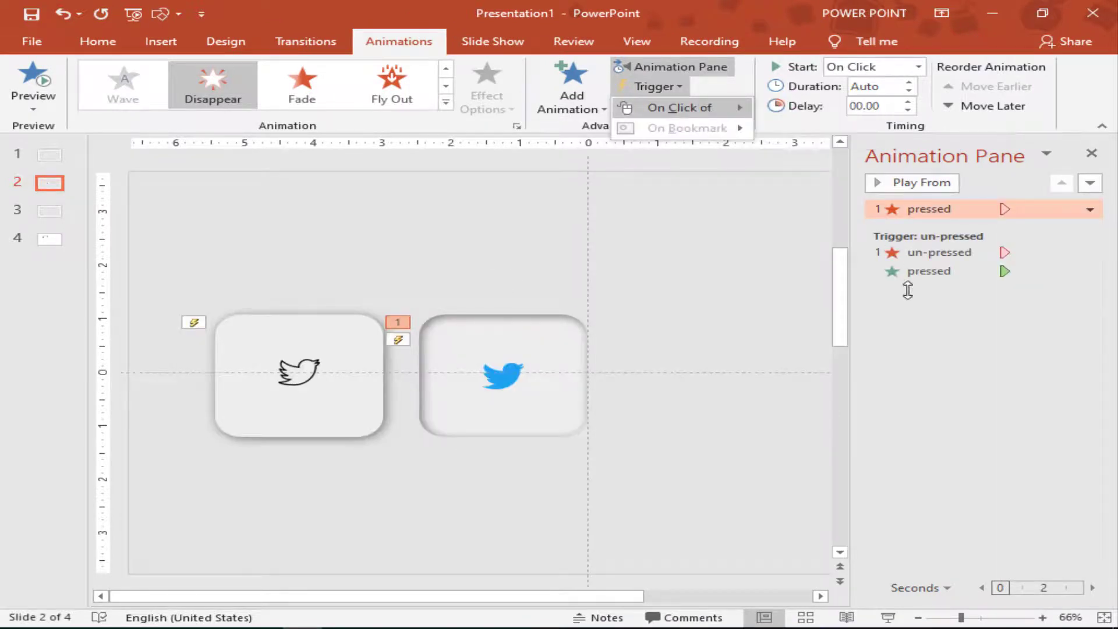
{"action": "left_click", "coordinate": [330, 338]}
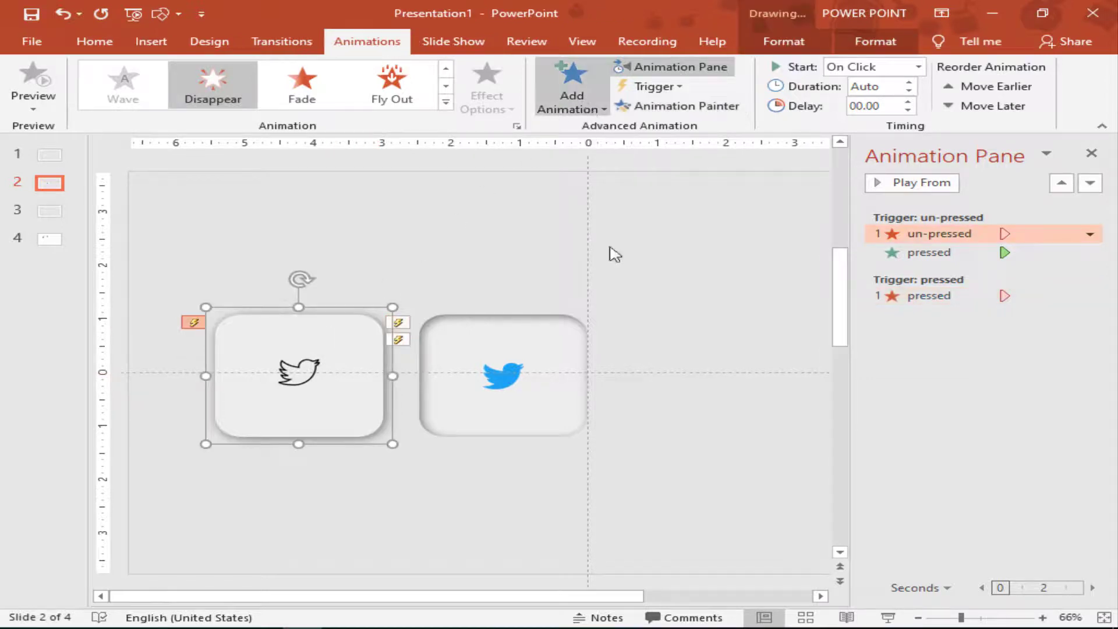
Add an Appear entrance to the outline-bird button, undoing the misplaced animation moves
{"action": "left_click", "coordinate": [589, 98]}
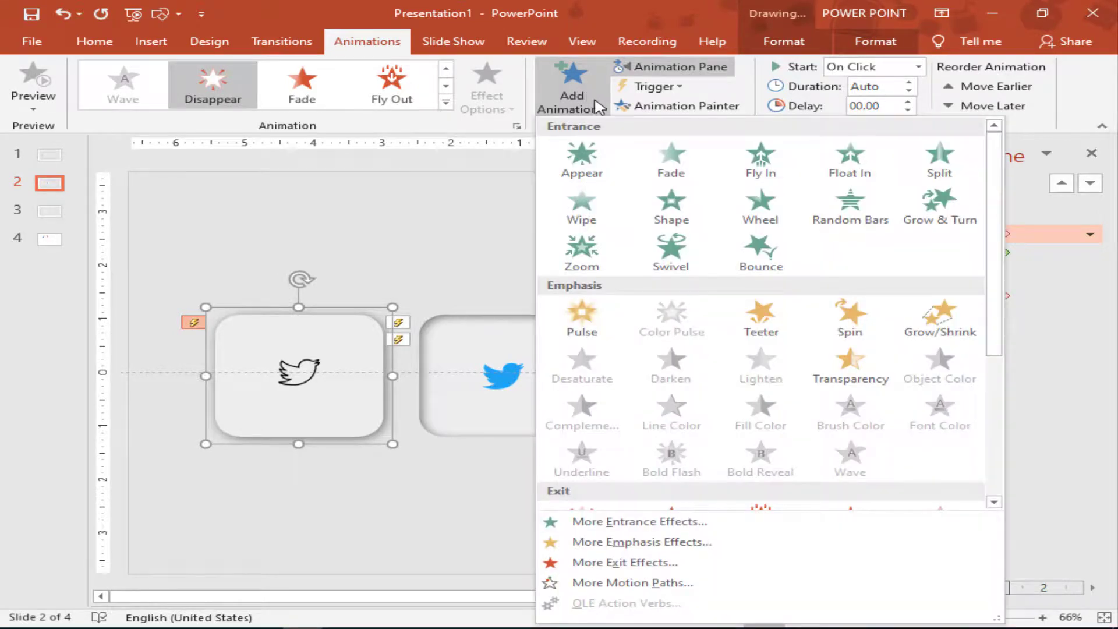
{"action": "left_click", "coordinate": [586, 169]}
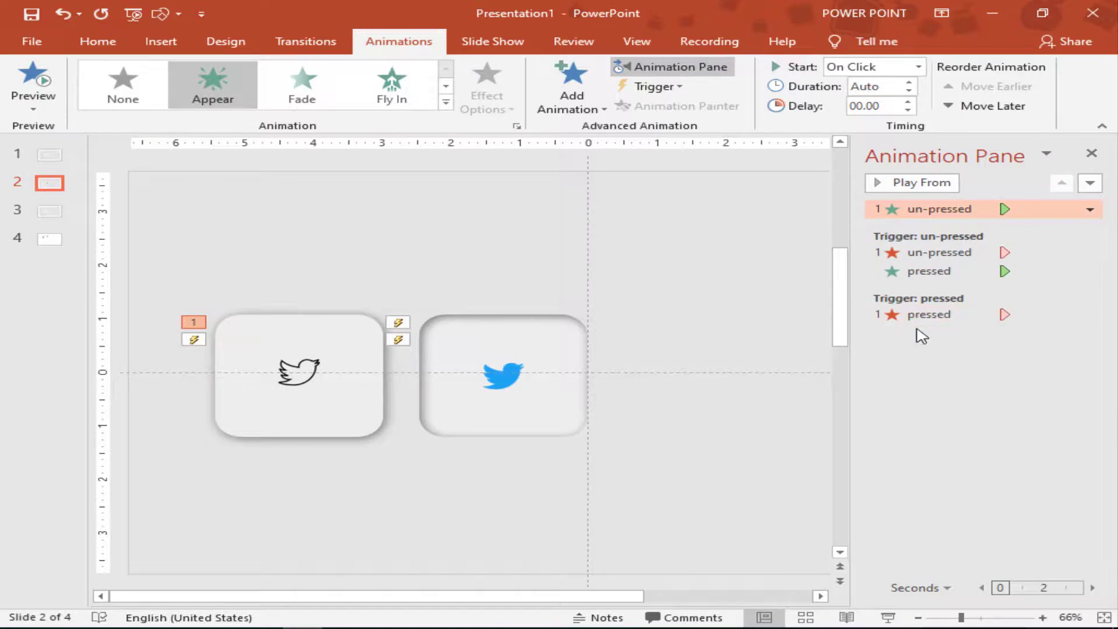
{"action": "left_click_drag", "start_coordinate": [928, 208], "coordinate": [932, 256]}
{"action": "left_click", "coordinate": [929, 314]}
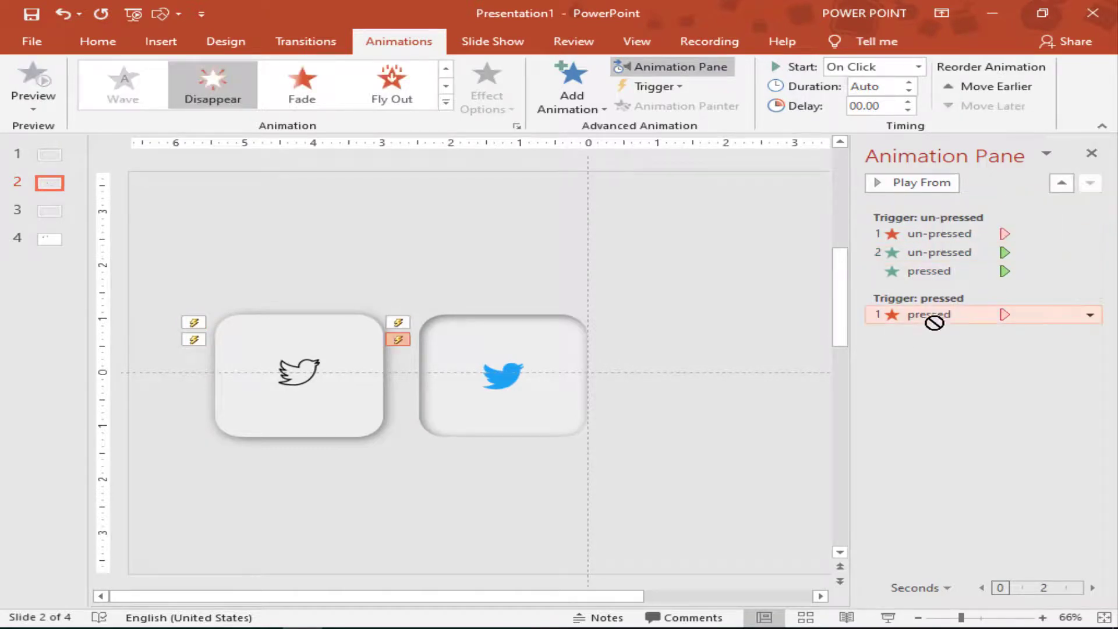
{"action": "left_click", "coordinate": [63, 14]}
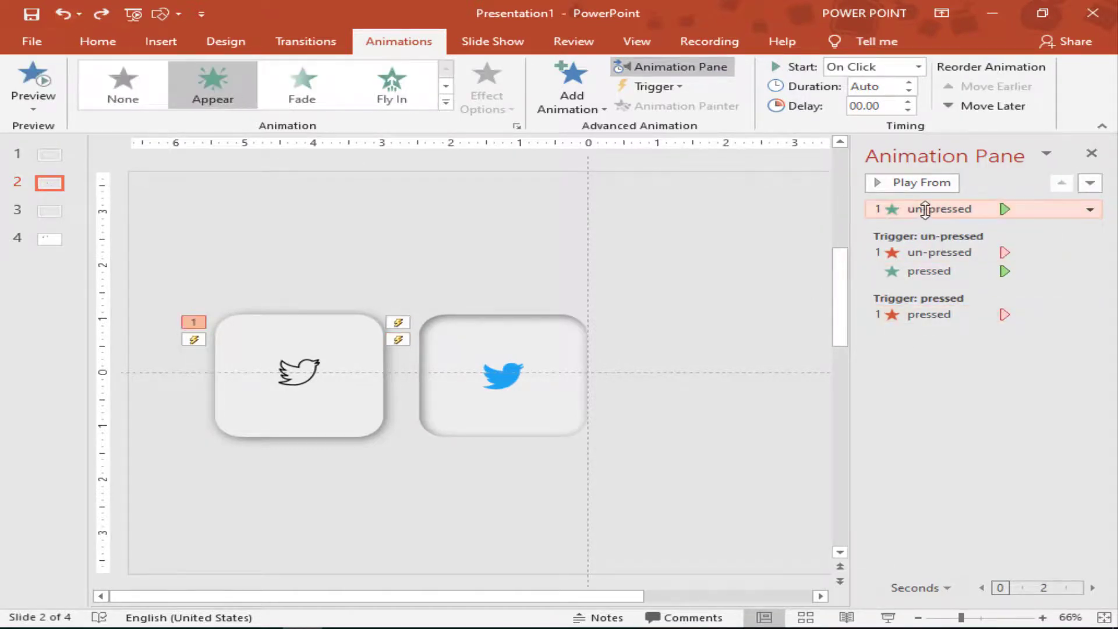
{"action": "left_click", "coordinate": [956, 370]}
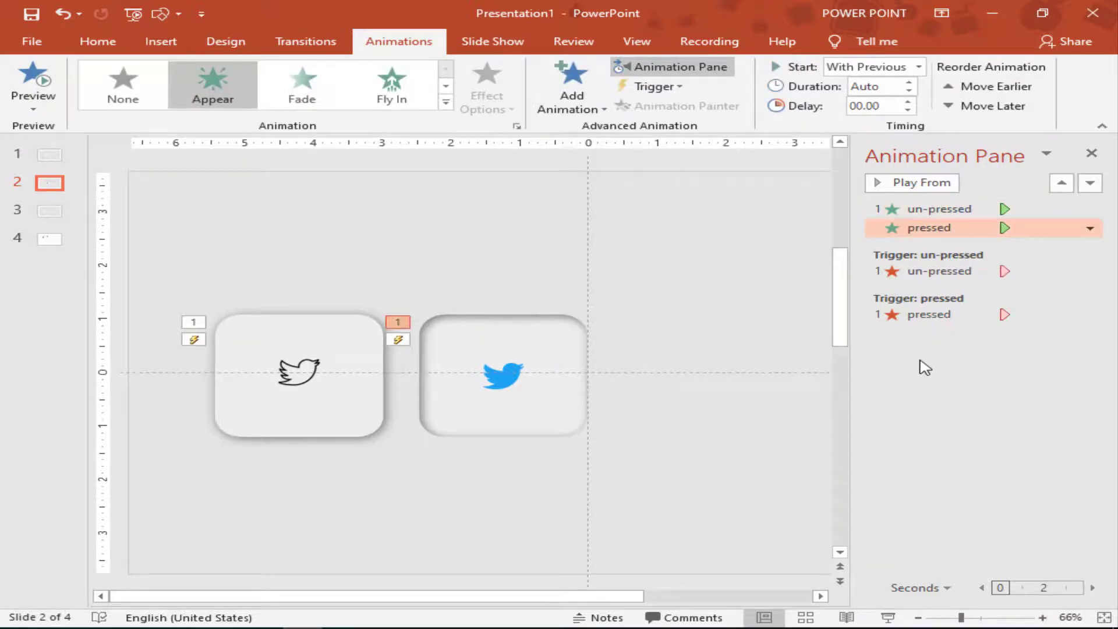
{"action": "left_click", "coordinate": [63, 14]}
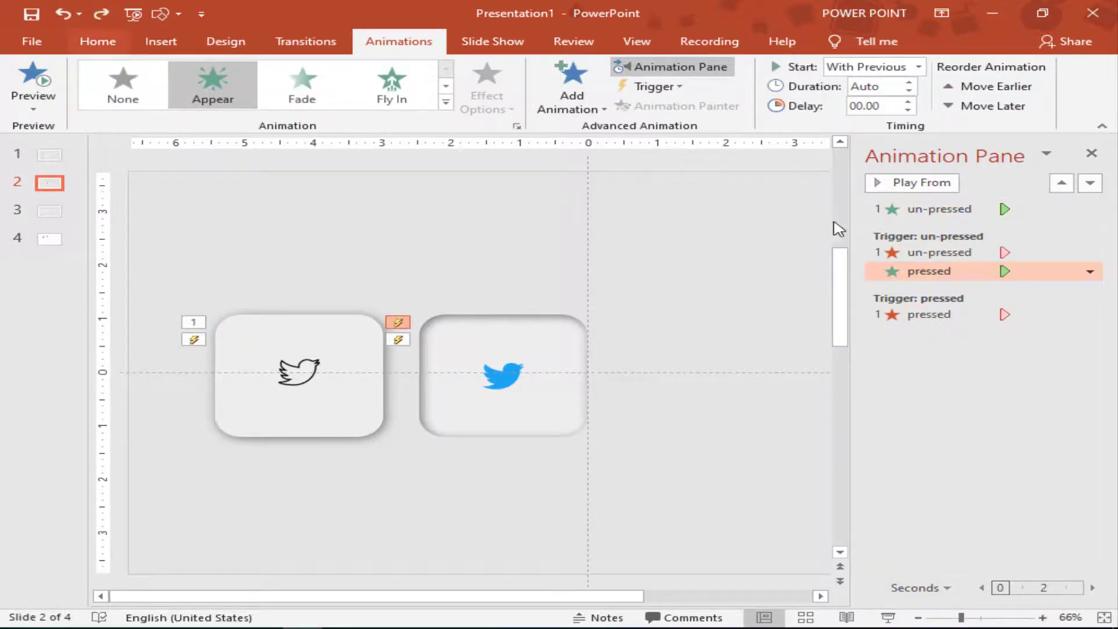
Put the un-pressed Appear under the pressed trigger, With Previous, and close the Animation Pane
{"action": "left_click", "coordinate": [933, 211]}
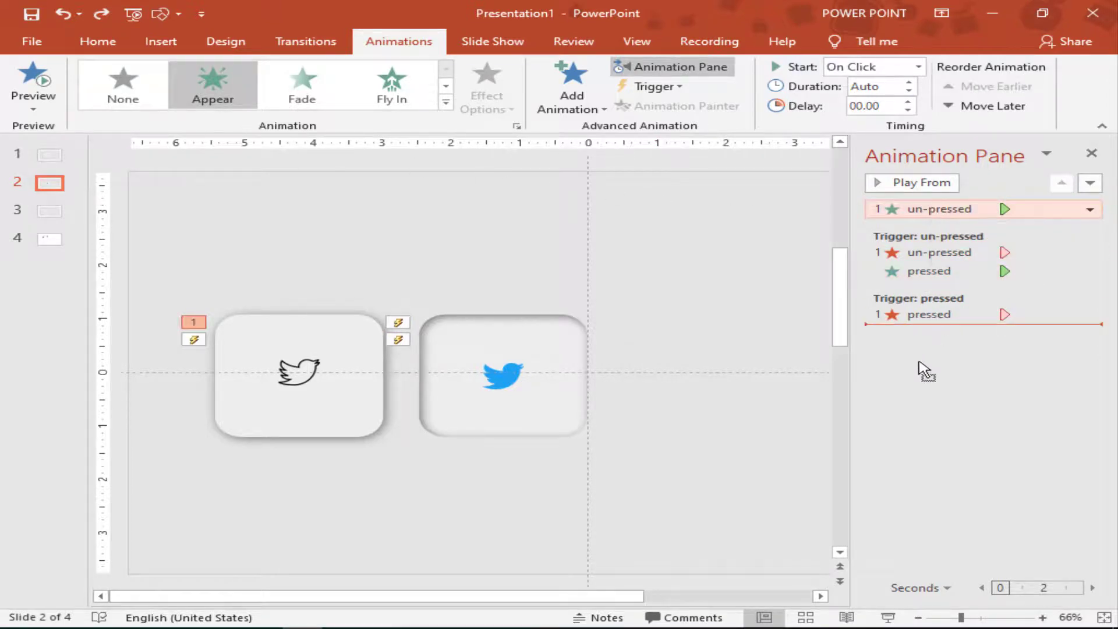
{"action": "left_click_drag", "start_coordinate": [937, 210], "coordinate": [925, 366]}
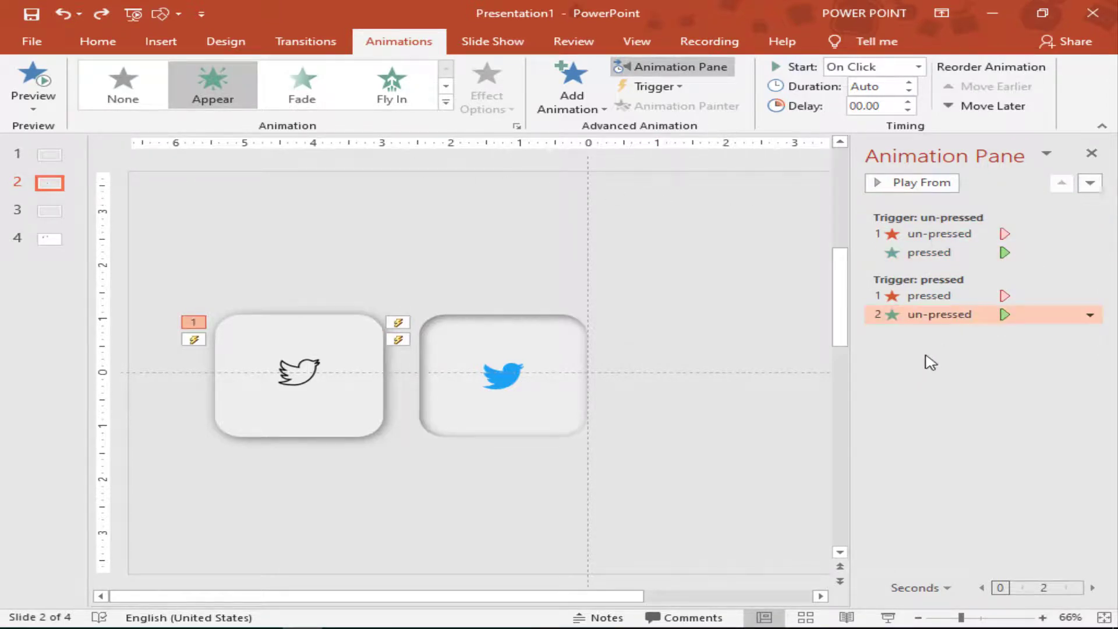
{"action": "left_click", "coordinate": [873, 67]}
{"action": "left_click", "coordinate": [867, 99]}
{"action": "left_click", "coordinate": [938, 254]}
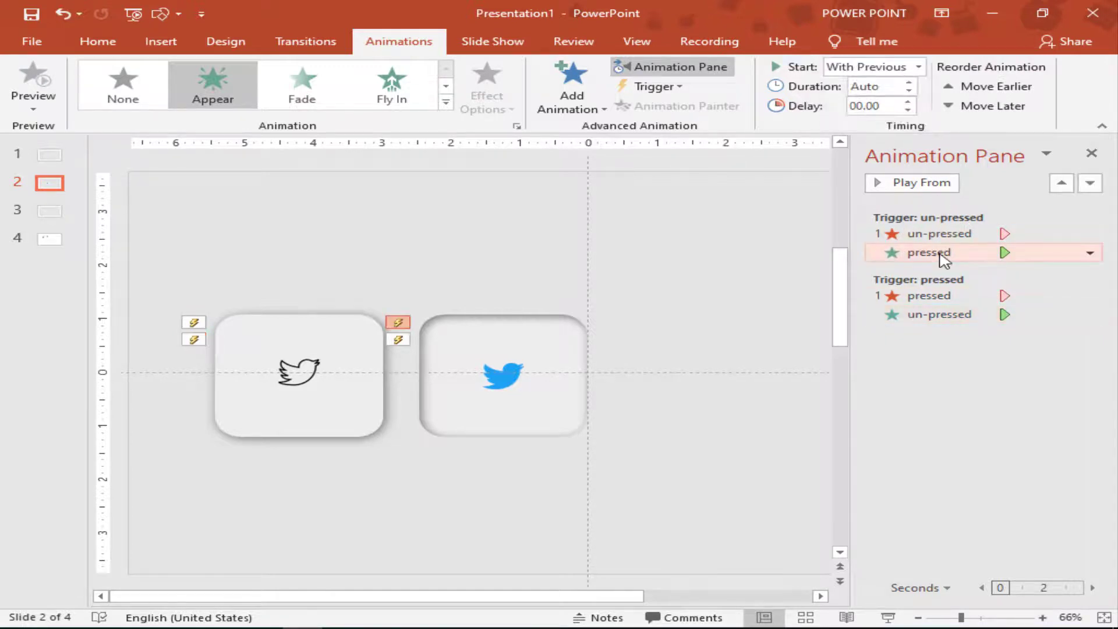
{"action": "left_click", "coordinate": [953, 378]}
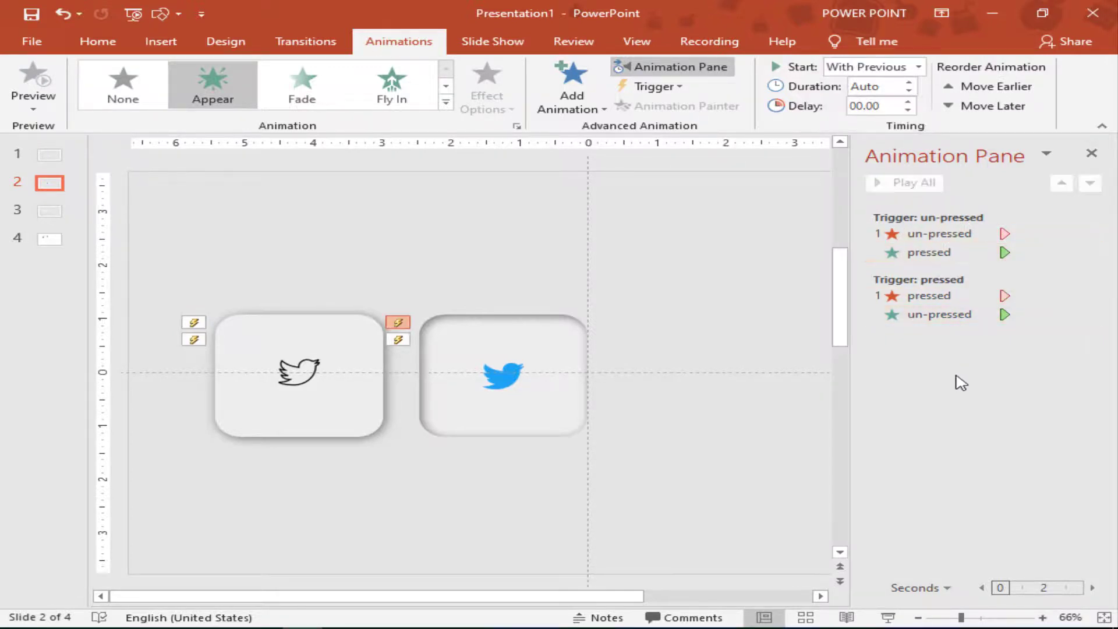
{"action": "left_click", "coordinate": [1091, 153]}
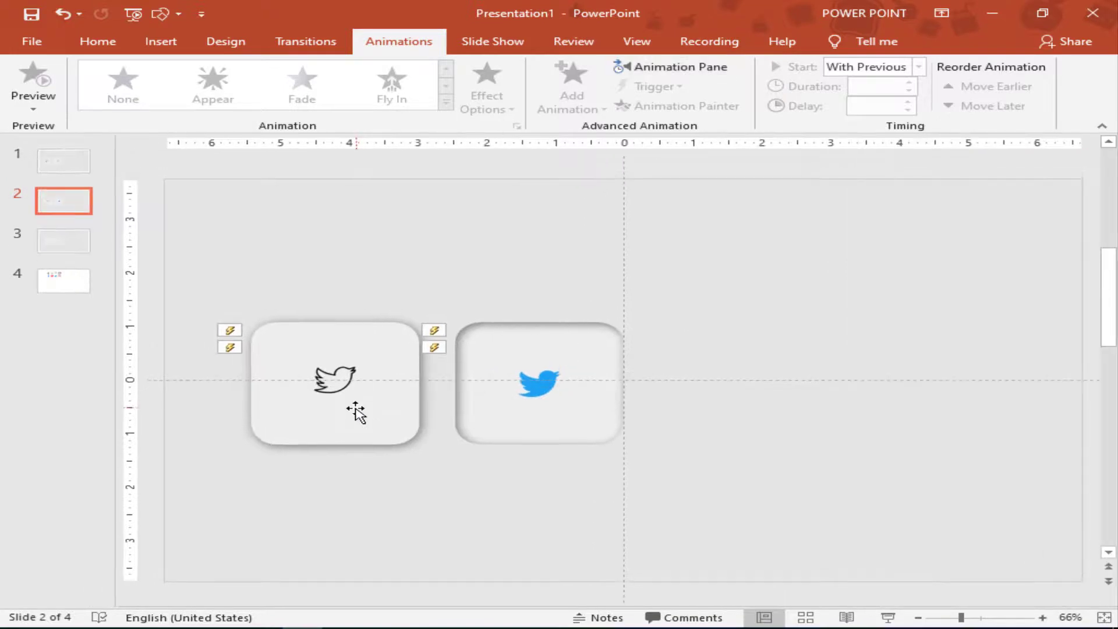
Stack the outline-bird button over the blue one and bring it to front
{"action": "left_click_drag", "start_coordinate": [405, 412], "coordinate": [502, 407]}
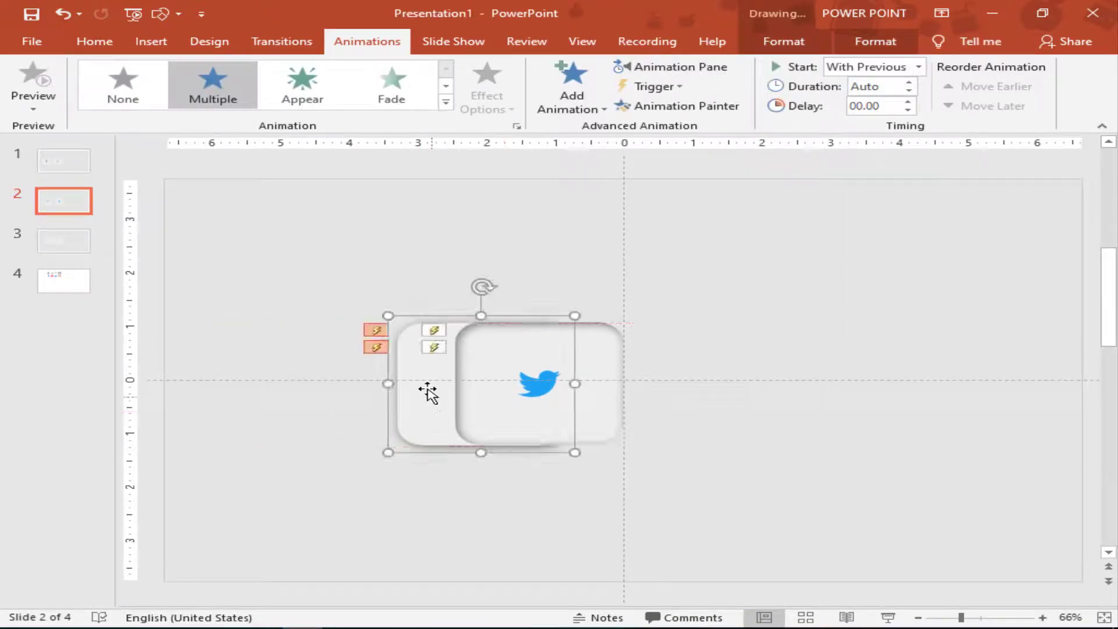
{"action": "right_click", "coordinate": [492, 367]}
{"action": "left_click", "coordinate": [492, 229]}
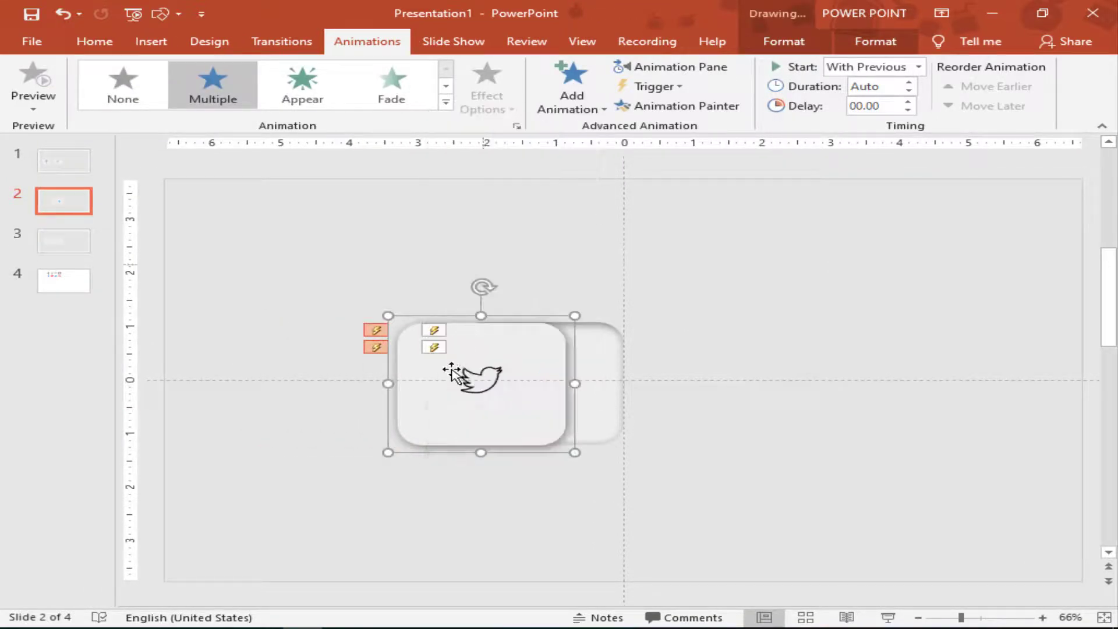
{"action": "left_click_drag", "start_coordinate": [440, 401], "coordinate": [490, 403]}
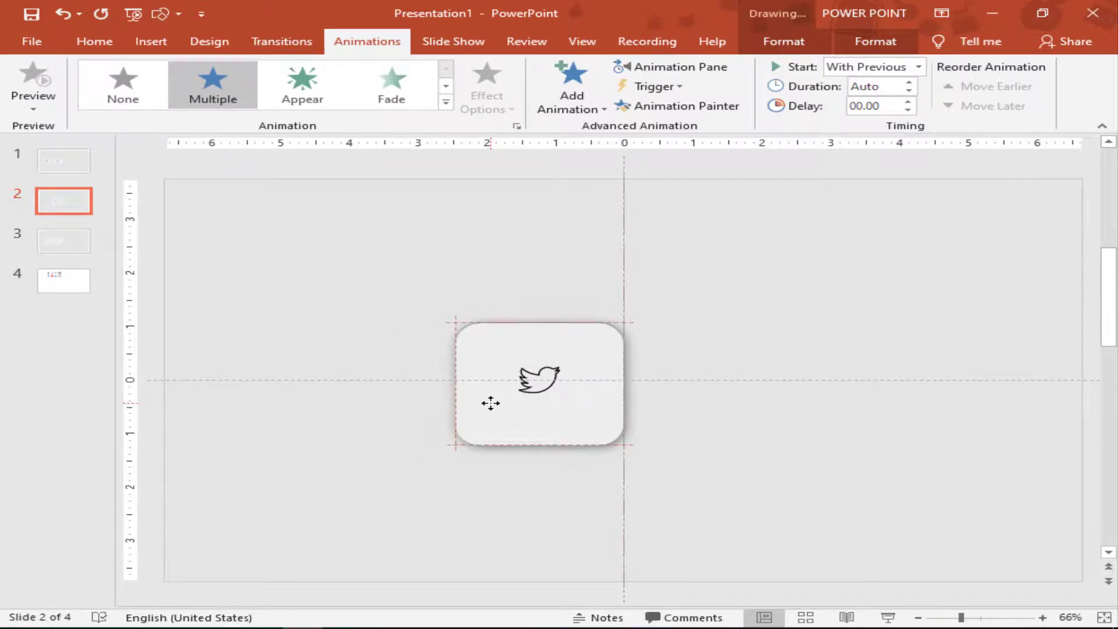
{"action": "left_click", "coordinate": [718, 307]}
Select all the Twitter button shapes and cut them from slide 2
{"action": "left_click_drag", "start_coordinate": [737, 249], "coordinate": [306, 574]}
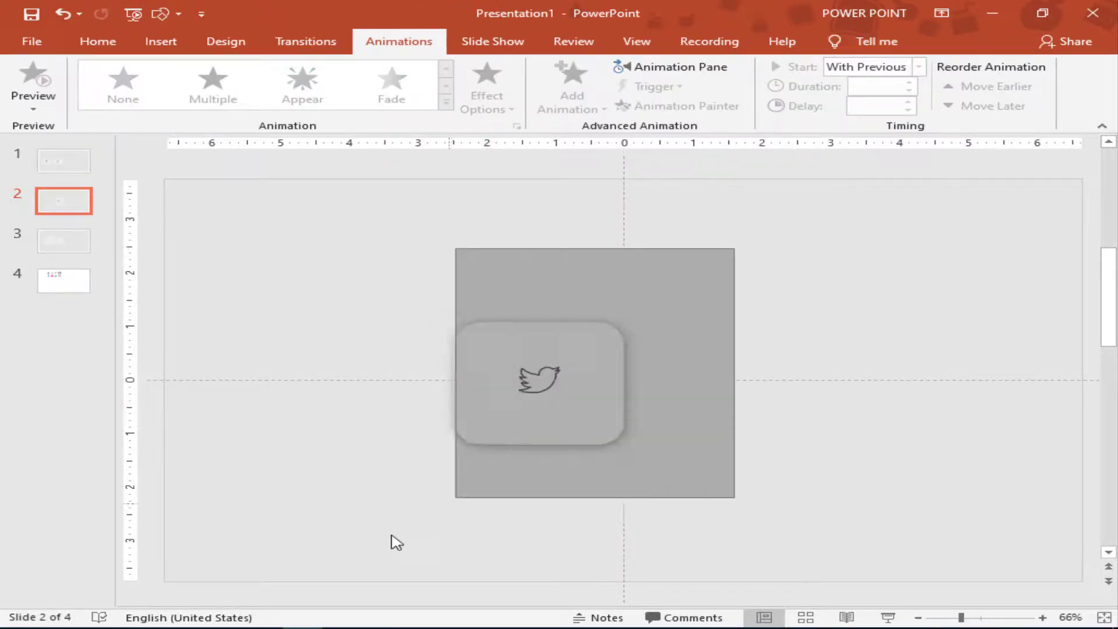
{"action": "right_click", "coordinate": [504, 407]}
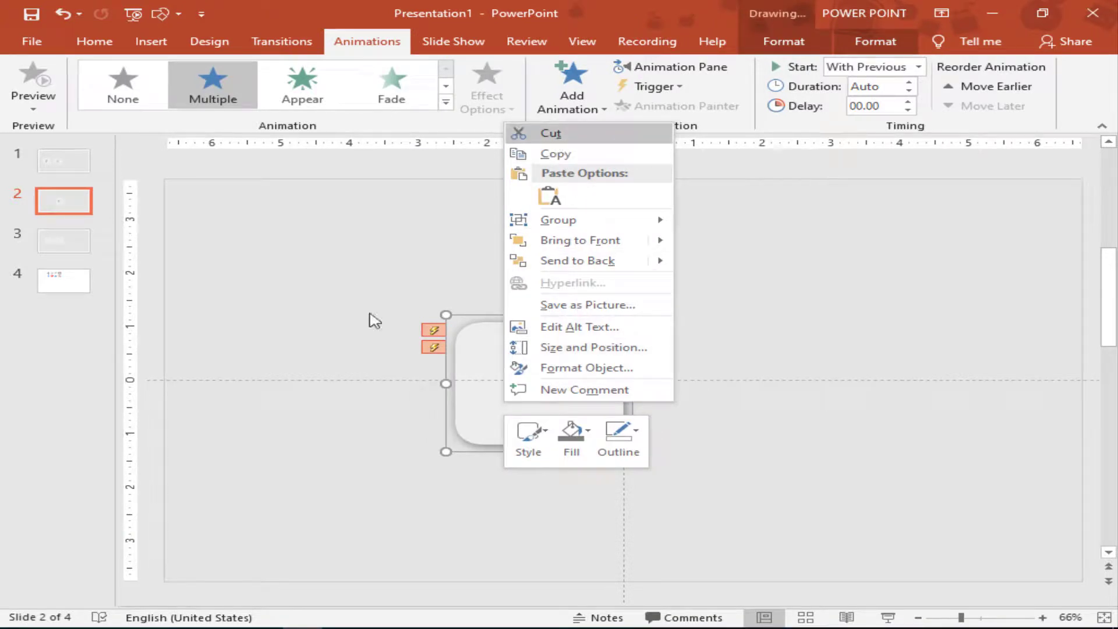
{"action": "key", "text": "ctrl+x"}
Paste the Twitter button on slide 1 evenly right of YouTube, then select empty slide 2
{"action": "left_click", "coordinate": [64, 161]}
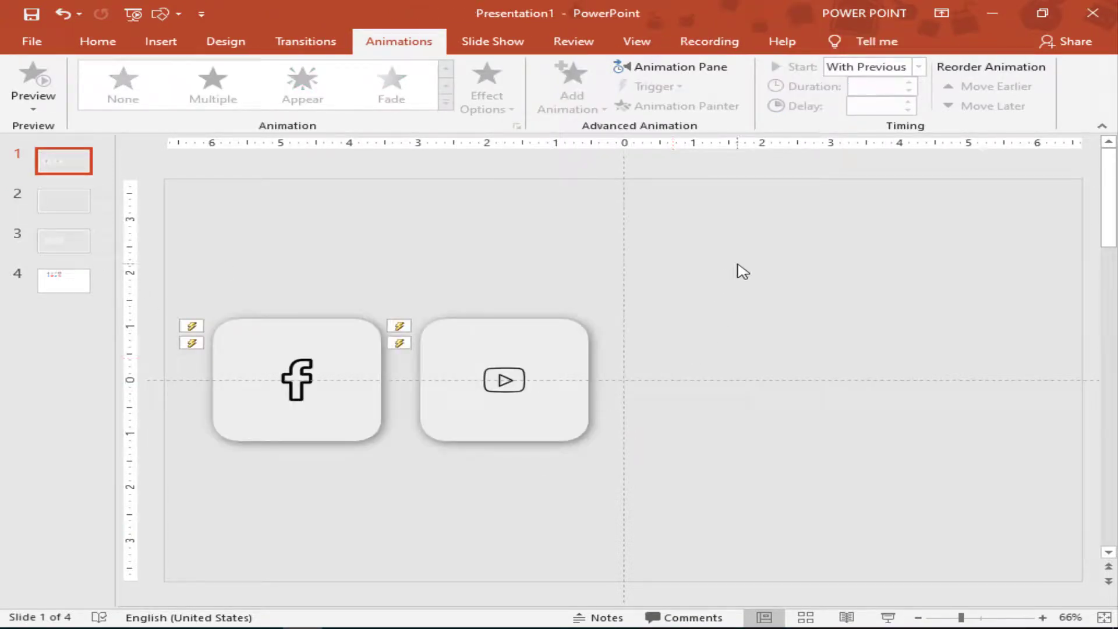
{"action": "key", "text": "ctrl+v"}
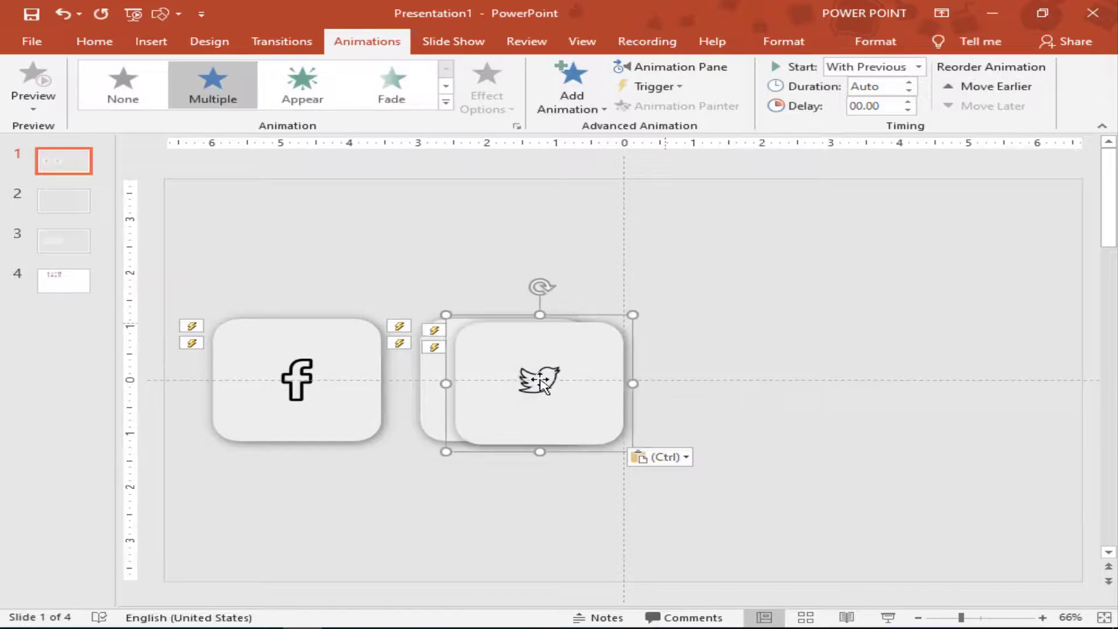
{"action": "left_click_drag", "start_coordinate": [636, 394], "coordinate": [741, 395]}
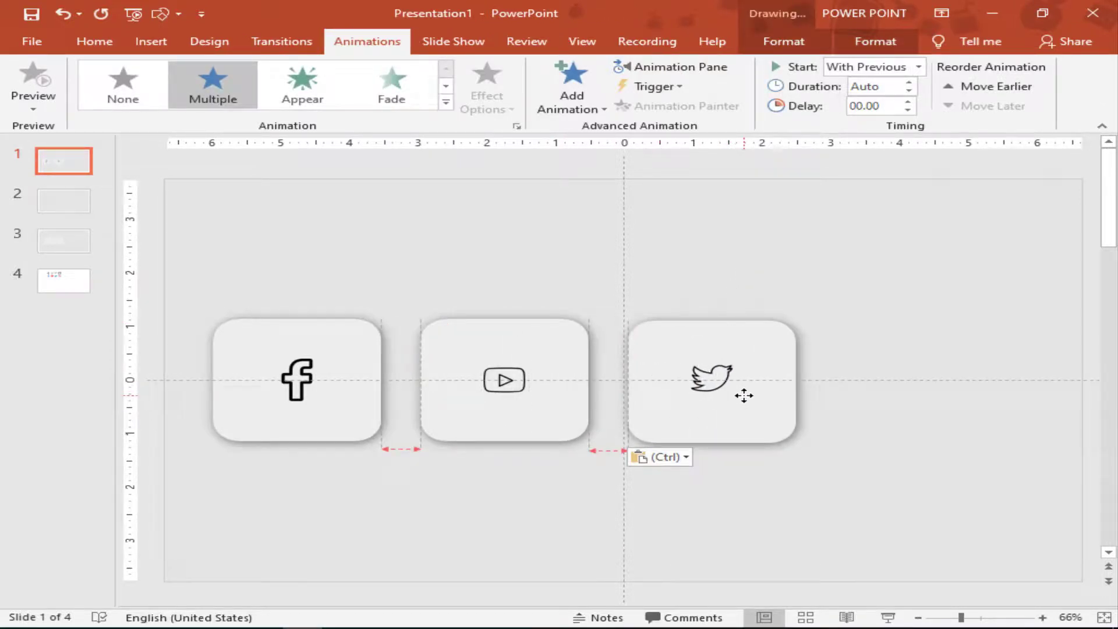
{"action": "left_click", "coordinate": [821, 254]}
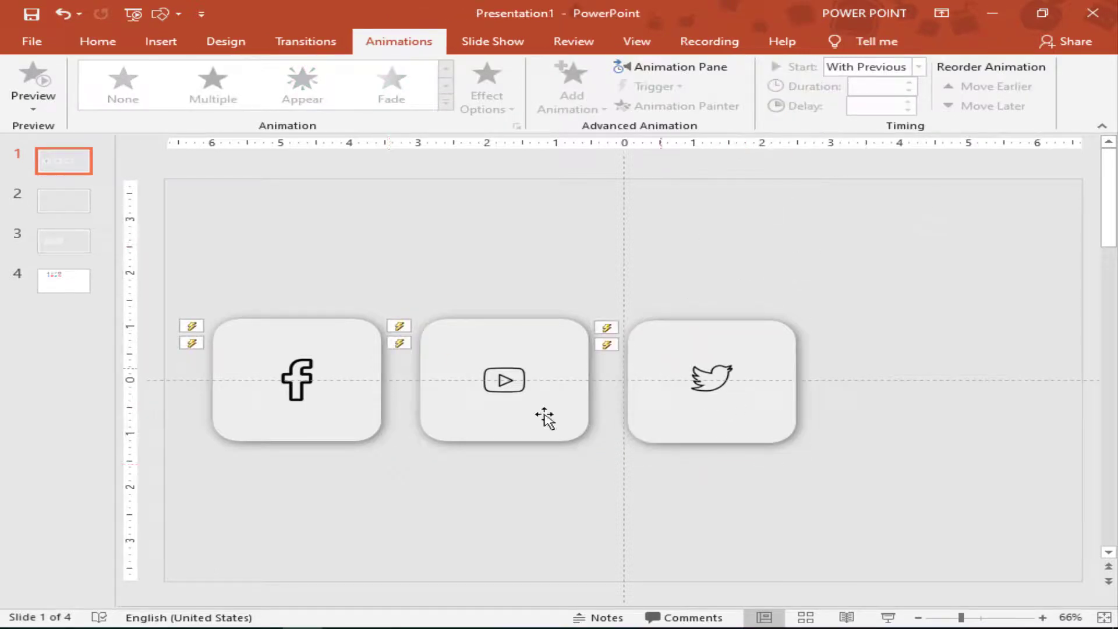
{"action": "left_click", "coordinate": [82, 207]}
Delete the empty slide and select both Instagram icons on the icon-set slide
{"action": "key", "text": "Delete"}
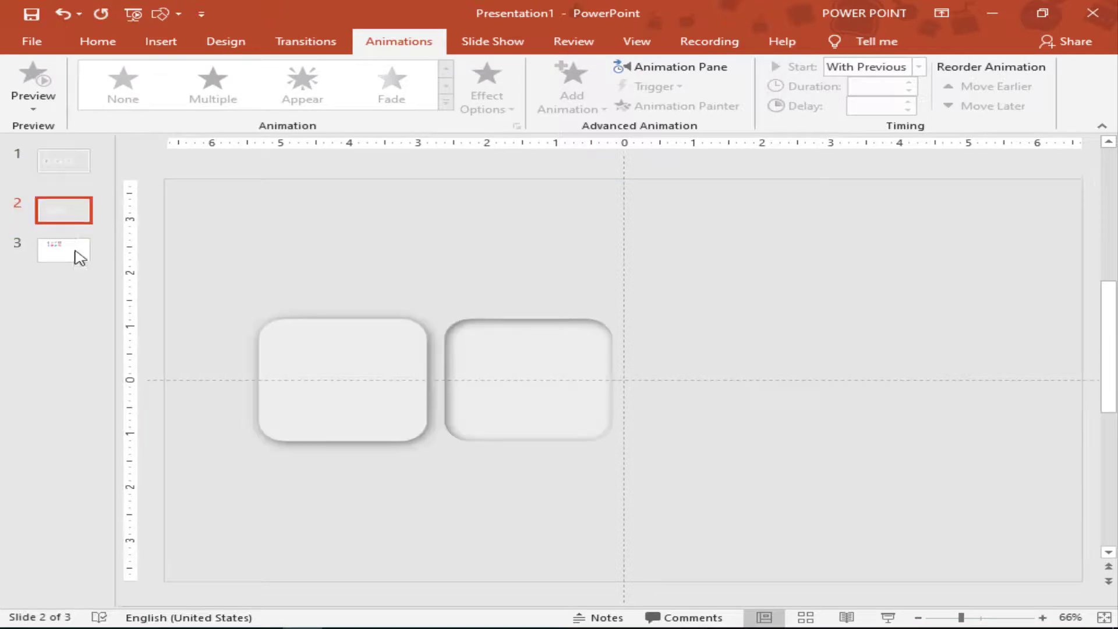
{"action": "left_click", "coordinate": [63, 241]}
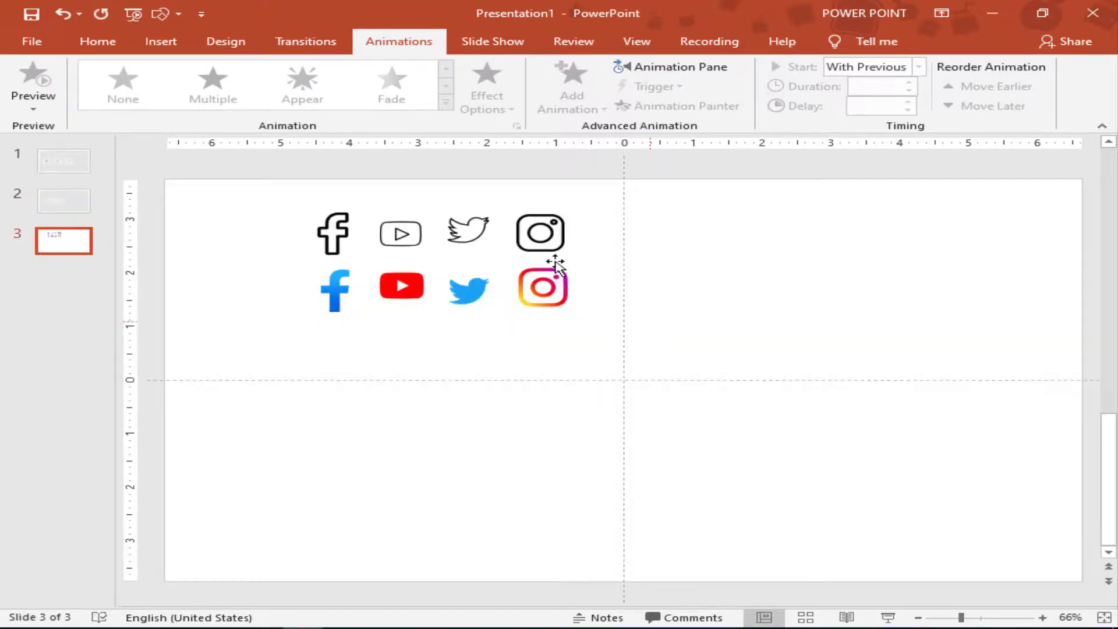
{"action": "left_click", "coordinate": [536, 228]}
{"action": "left_click", "coordinate": [546, 306], "text": "ctrl"}
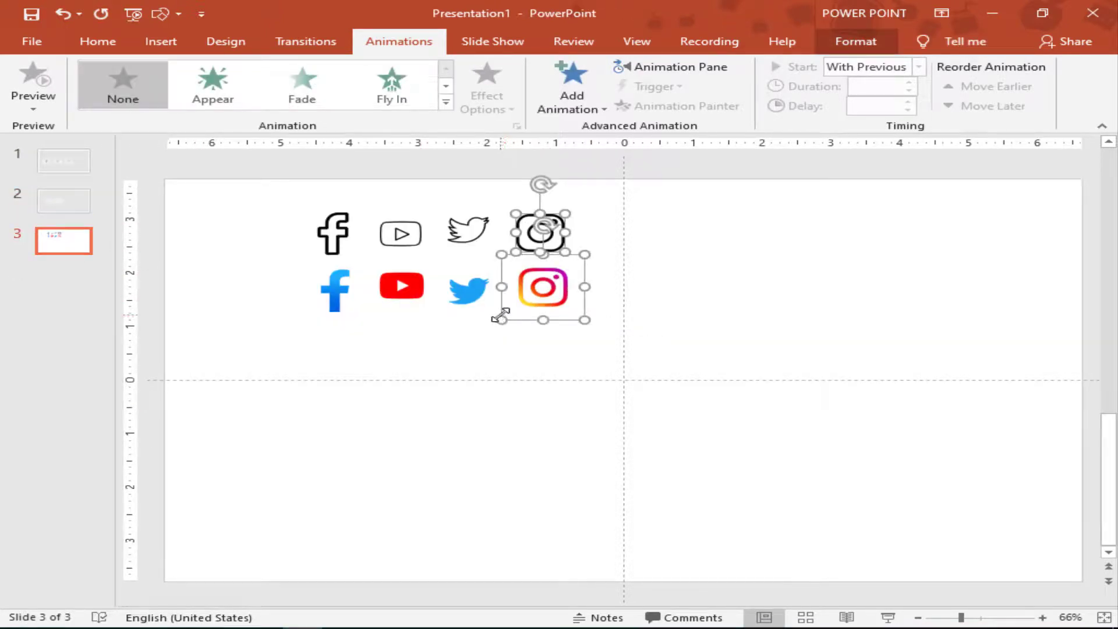
Paste the Instagram icons on slide 2, centring outline in the left box, coloured in the right
{"action": "left_click", "coordinate": [65, 202]}
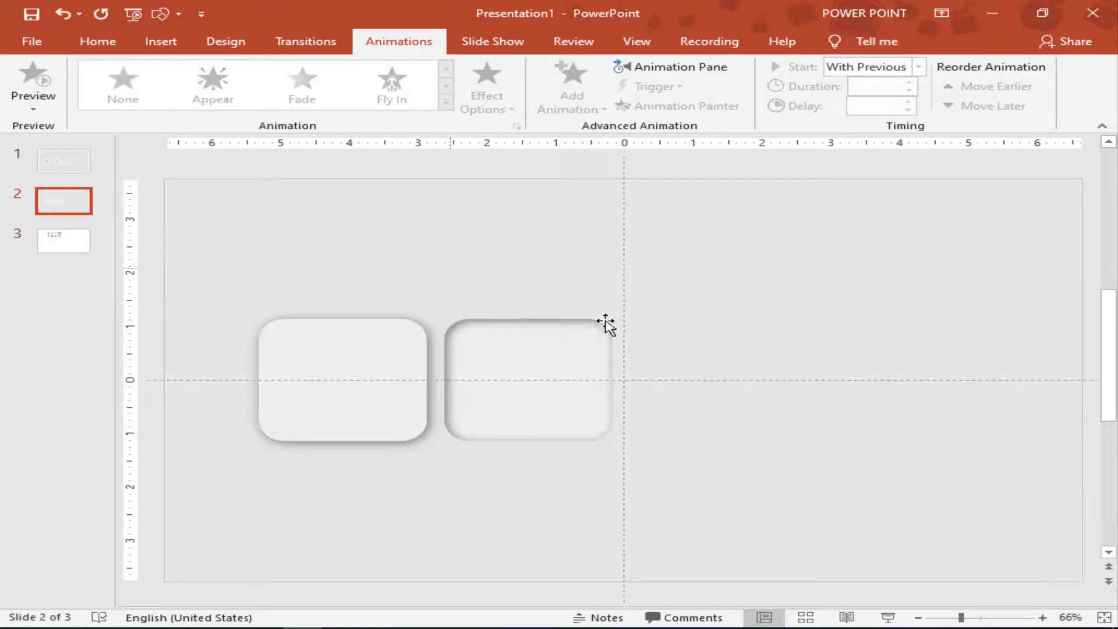
{"action": "key", "text": "ctrl+v"}
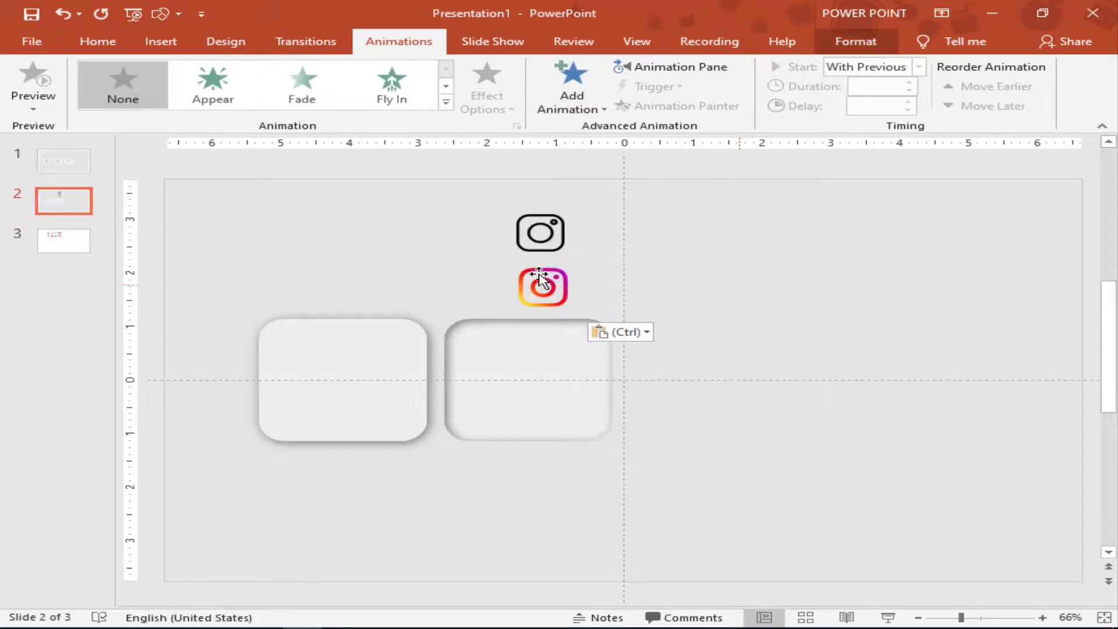
{"action": "left_click_drag", "start_coordinate": [501, 299], "coordinate": [342, 389]}
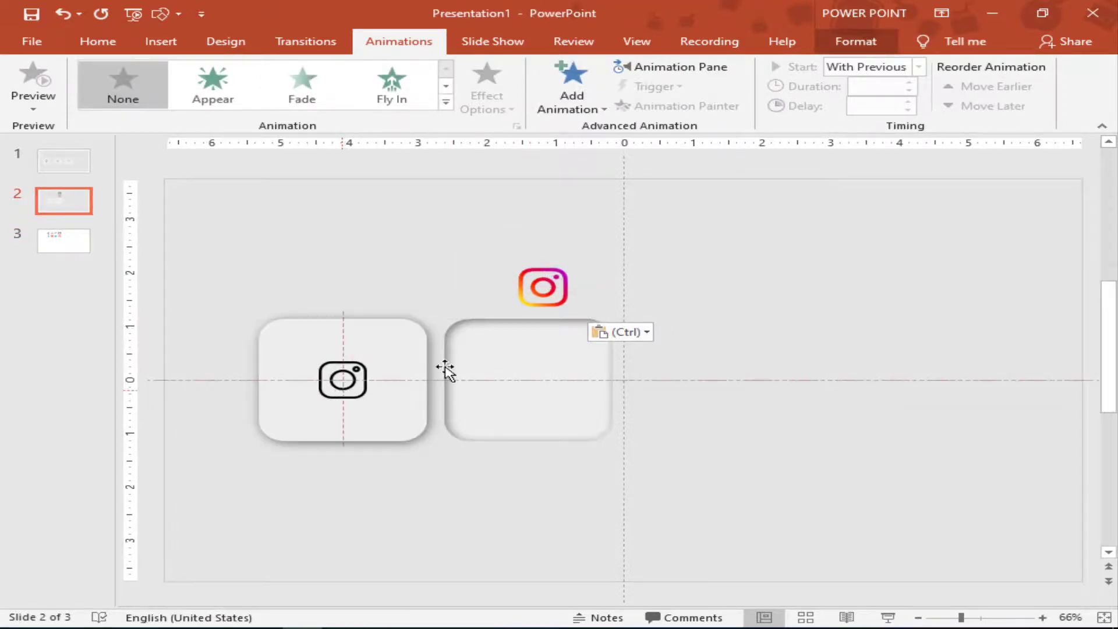
{"action": "left_click_drag", "start_coordinate": [543, 289], "coordinate": [534, 381]}
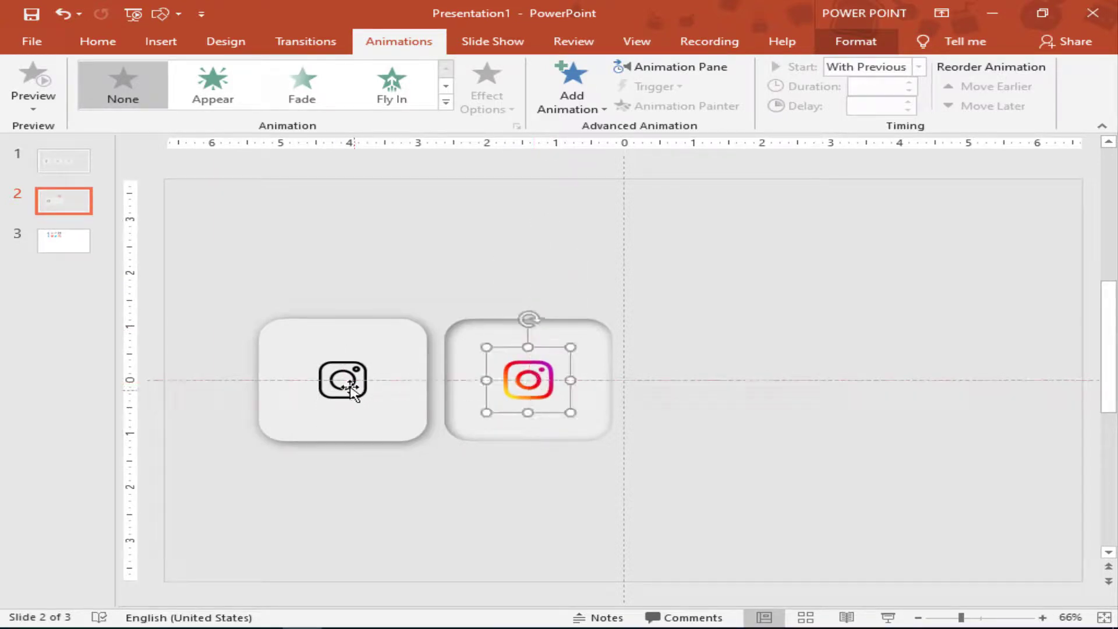
{"action": "left_click_drag", "start_coordinate": [342, 379], "coordinate": [349, 384]}
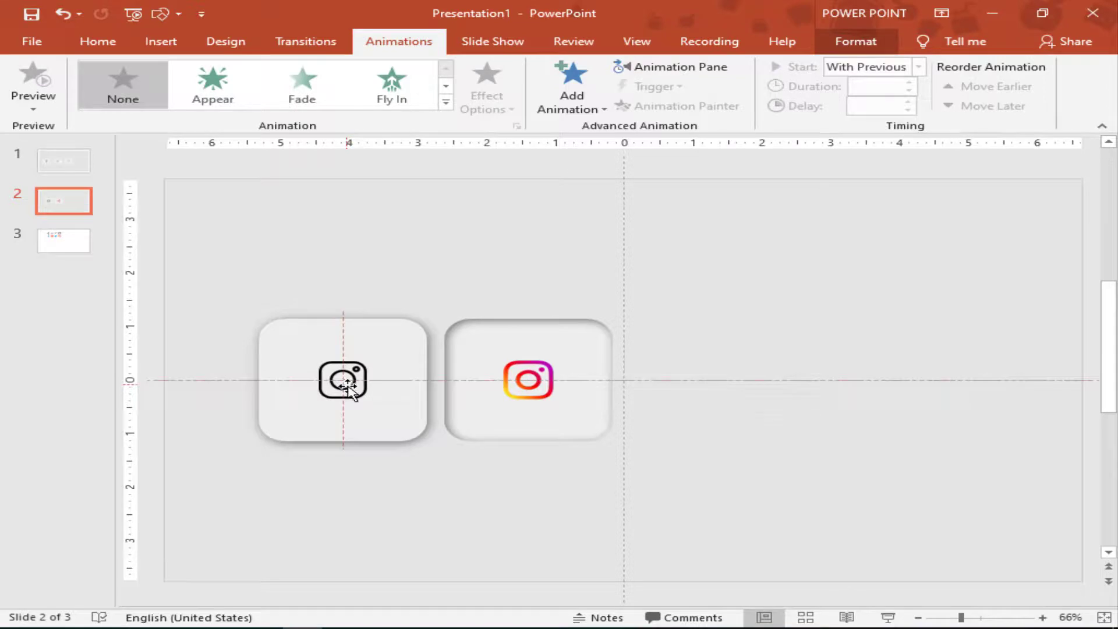
{"action": "left_click", "coordinate": [563, 263]}
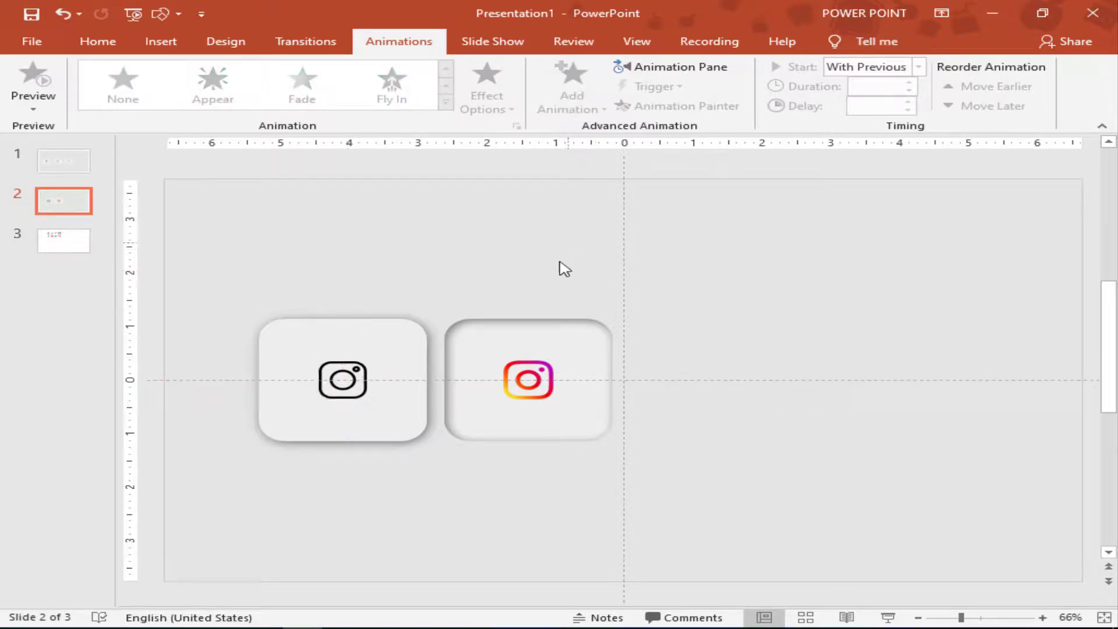
Group the outline Instagram icon with the left raised box
{"action": "left_click", "coordinate": [338, 375]}
{"action": "left_click", "coordinate": [404, 339], "text": "shift"}
{"action": "right_click", "coordinate": [405, 338]}
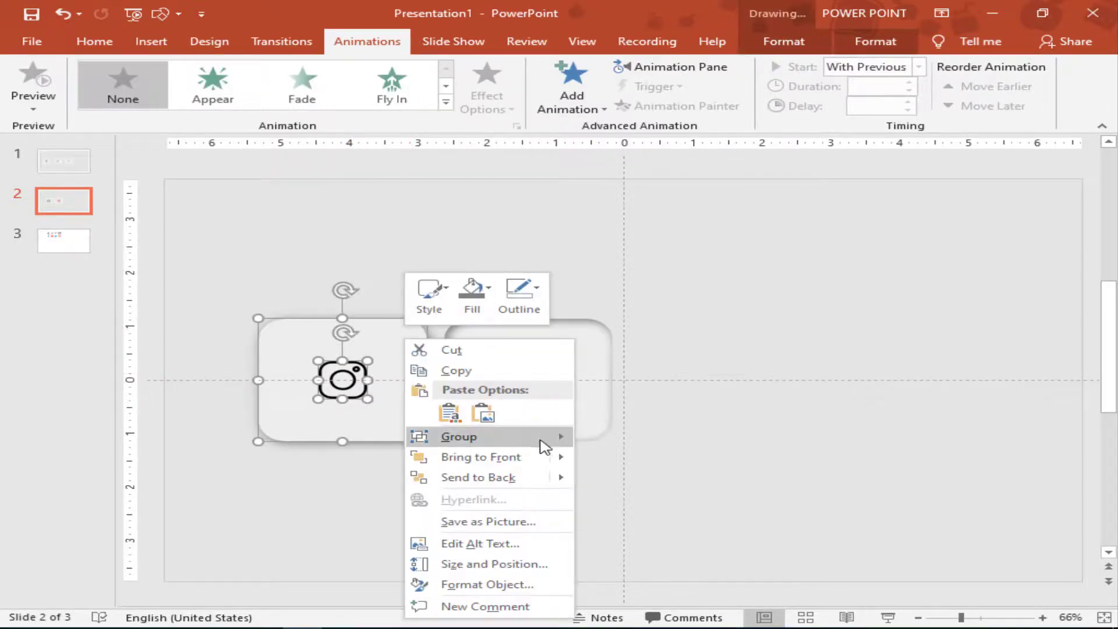
{"action": "left_click", "coordinate": [622, 438]}
Group the coloured Instagram icon with the right pressed box, then reselect the left button
{"action": "left_click", "coordinate": [575, 336]}
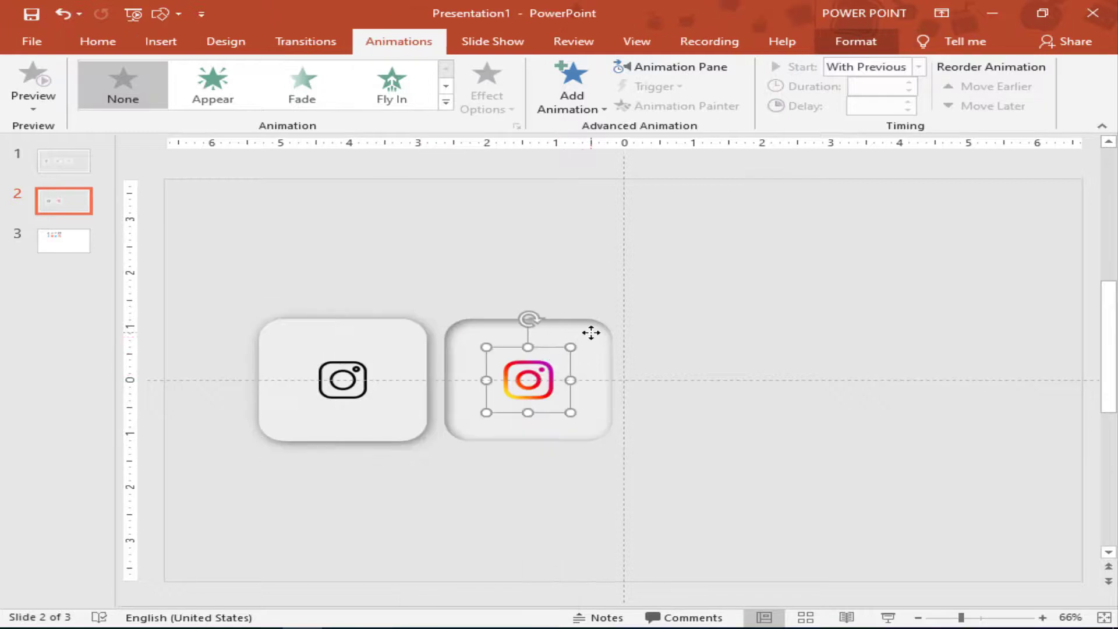
{"action": "left_click", "coordinate": [599, 372], "text": "shift"}
{"action": "right_click", "coordinate": [599, 373]}
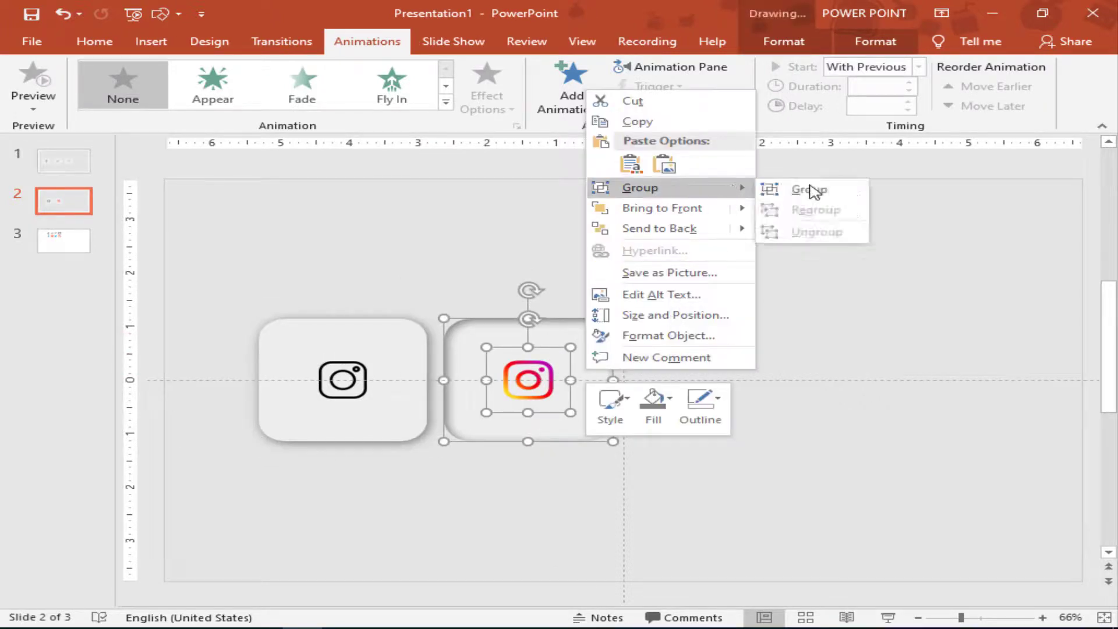
{"action": "key", "text": "Return"}
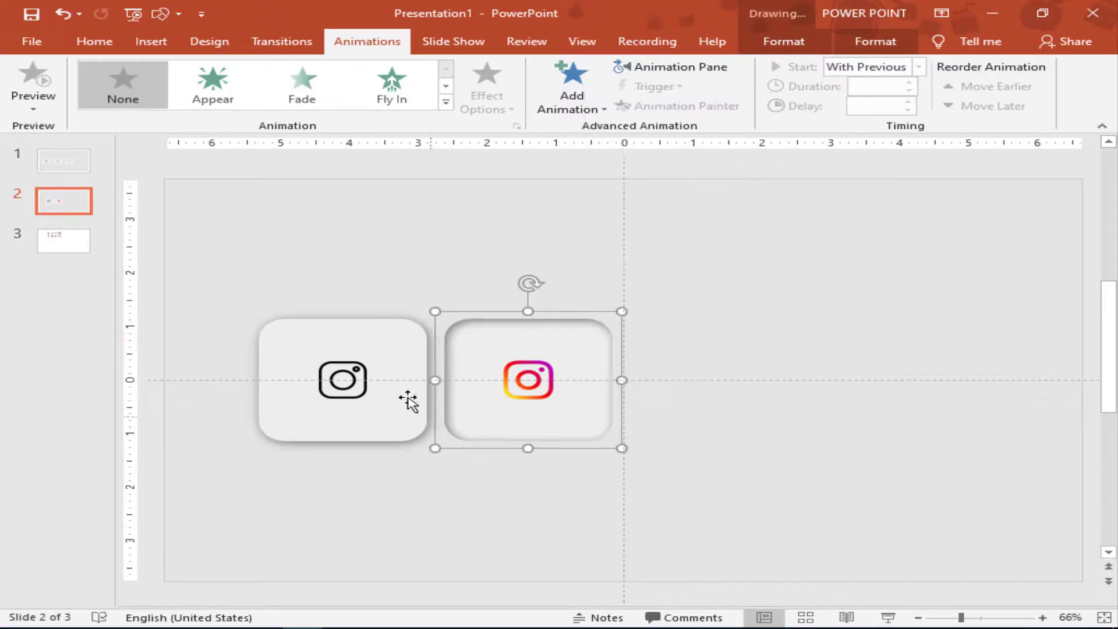
{"action": "left_click", "coordinate": [397, 352]}
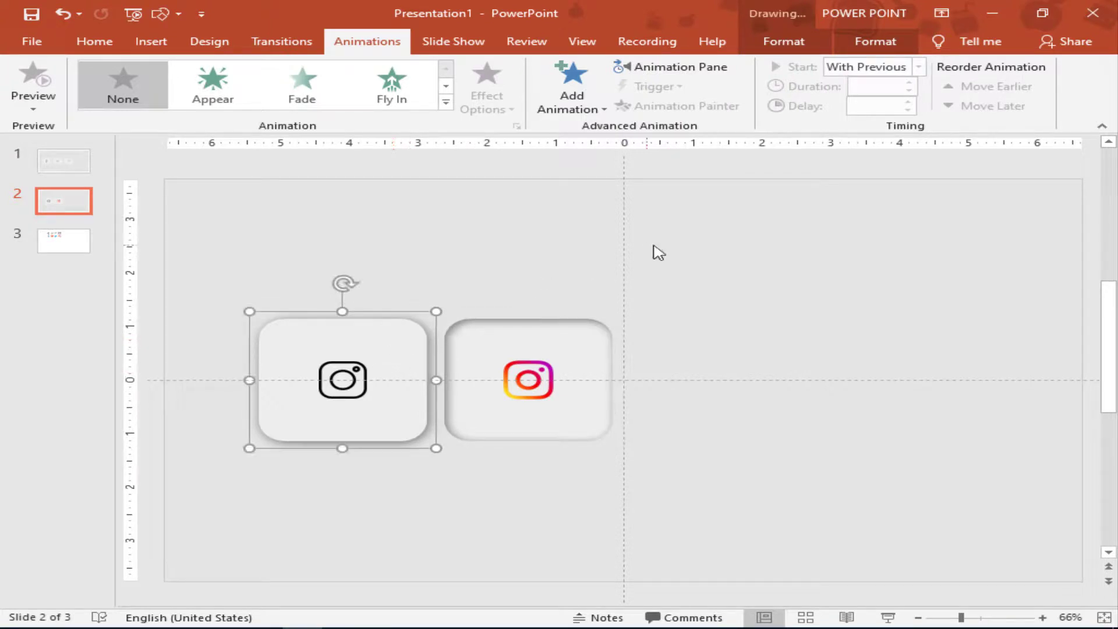
{"action": "key", "text": "ctrl+z"}
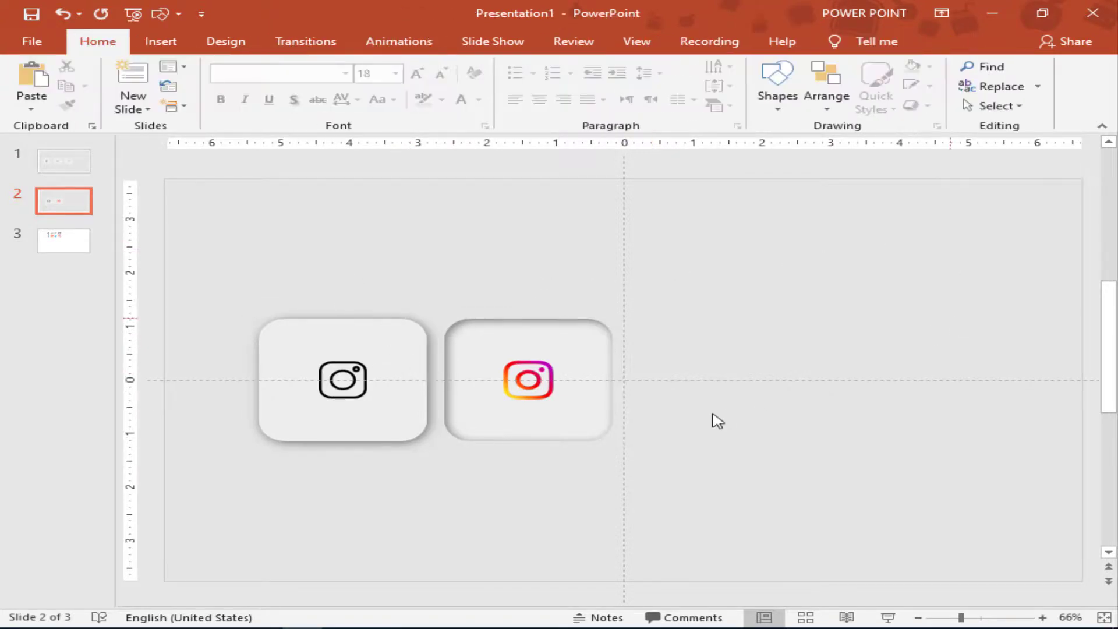
{"action": "left_click", "coordinate": [414, 376]}
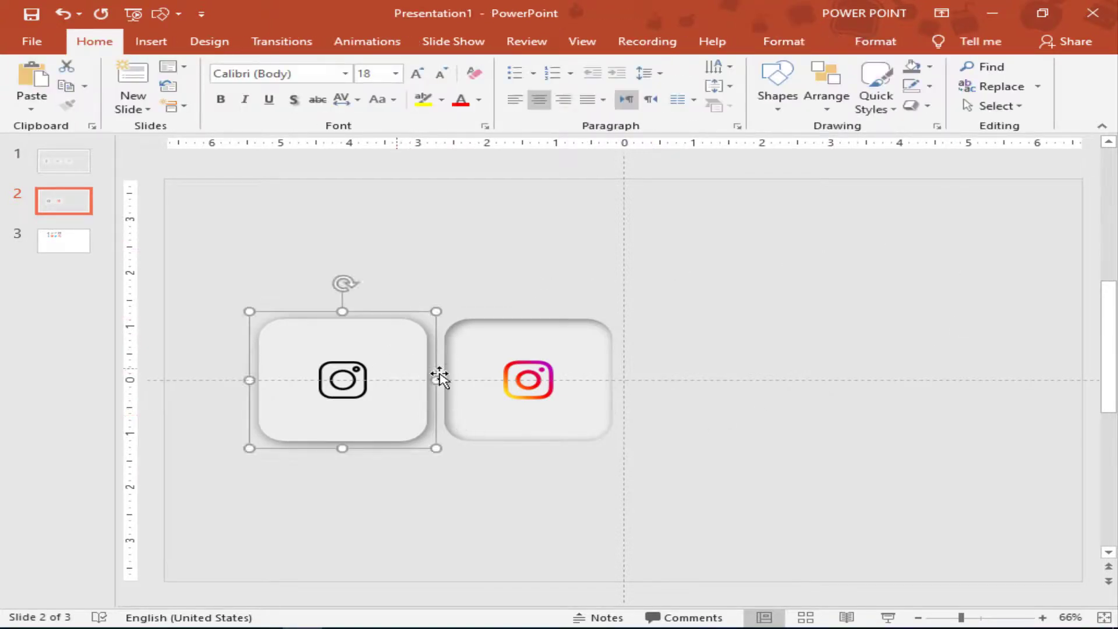
{"action": "left_click", "coordinate": [370, 43]}
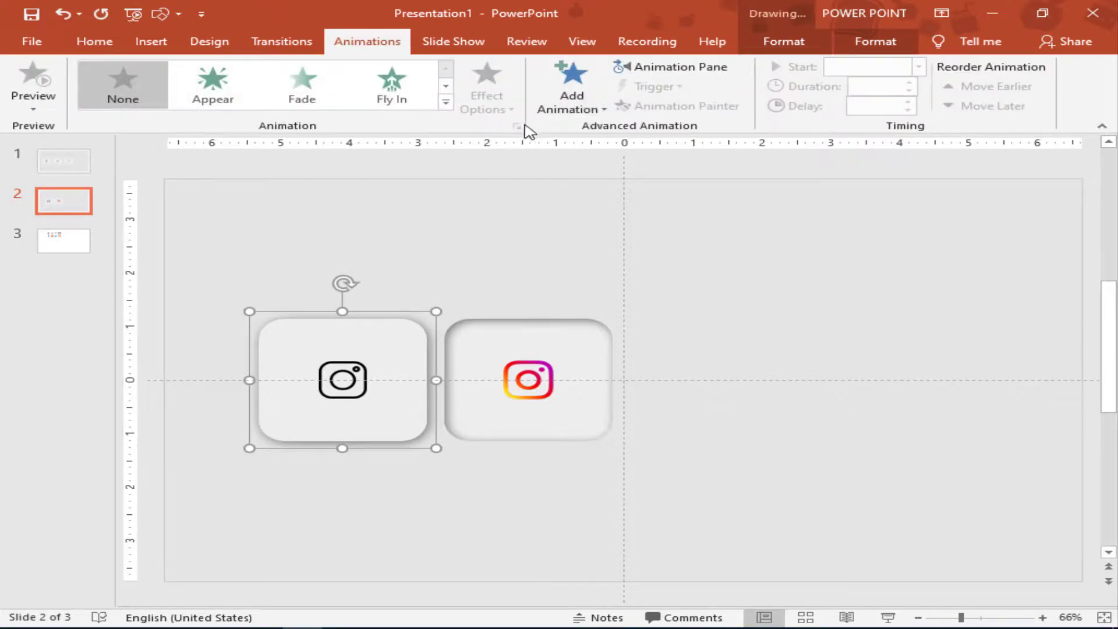
Give the outline Instagram button a Disappear exit, triggered on click of un-pressed
{"action": "left_click", "coordinate": [669, 67]}
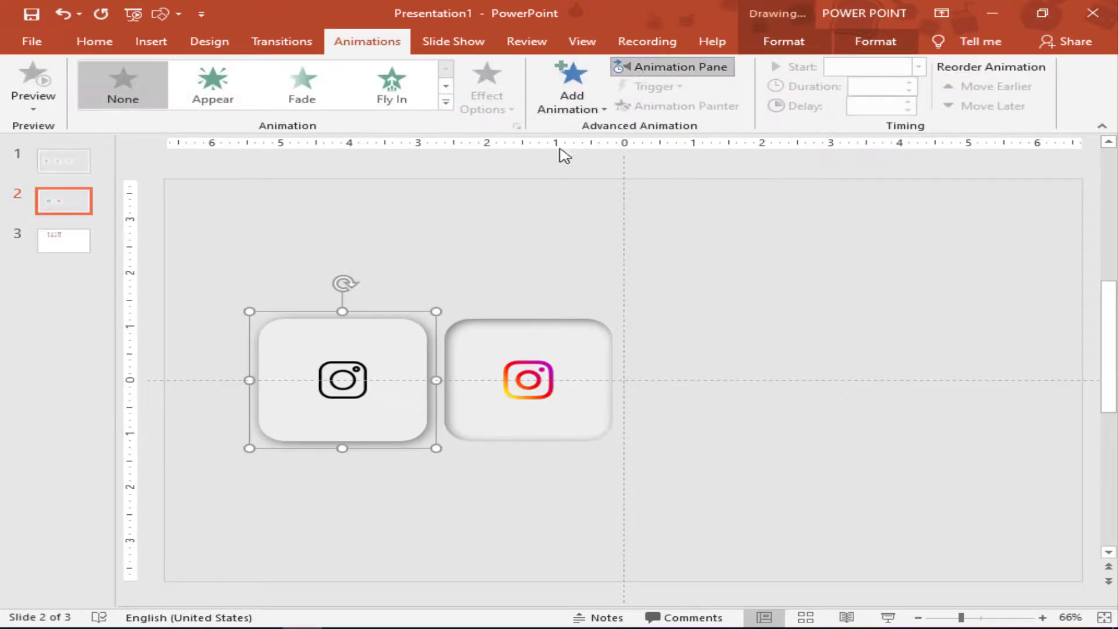
{"action": "left_click", "coordinate": [578, 100]}
{"action": "scroll", "coordinate": [635, 352], "scroll_direction": "down", "scroll_amount": 3}
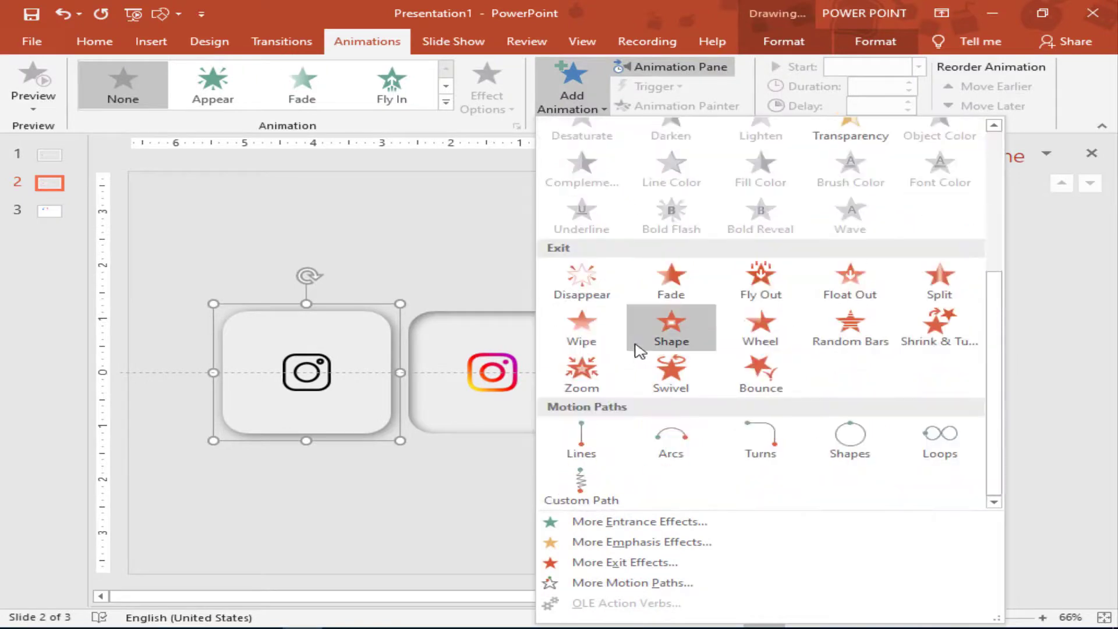
{"action": "left_click", "coordinate": [582, 282]}
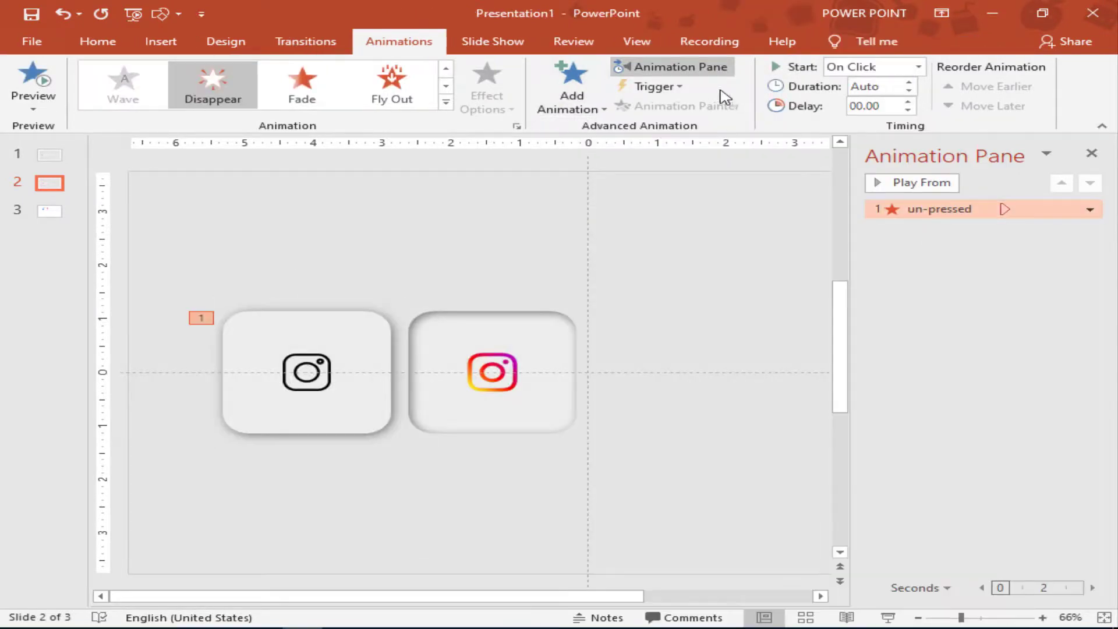
{"action": "left_click", "coordinate": [669, 88]}
{"action": "mouse_move", "coordinate": [680, 107]}
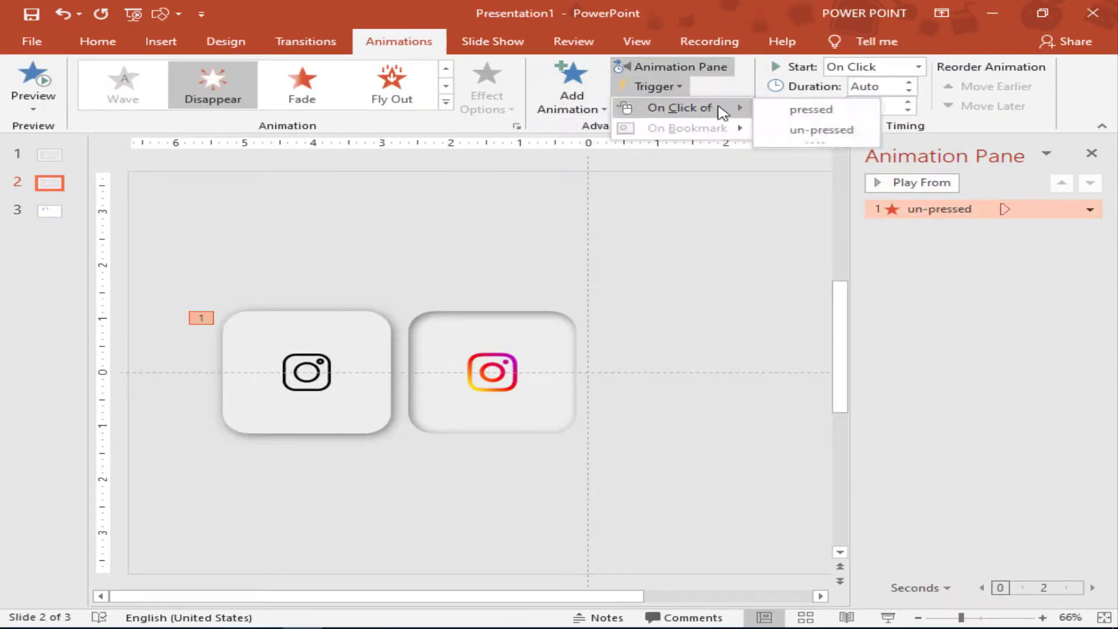
{"action": "left_click", "coordinate": [792, 130]}
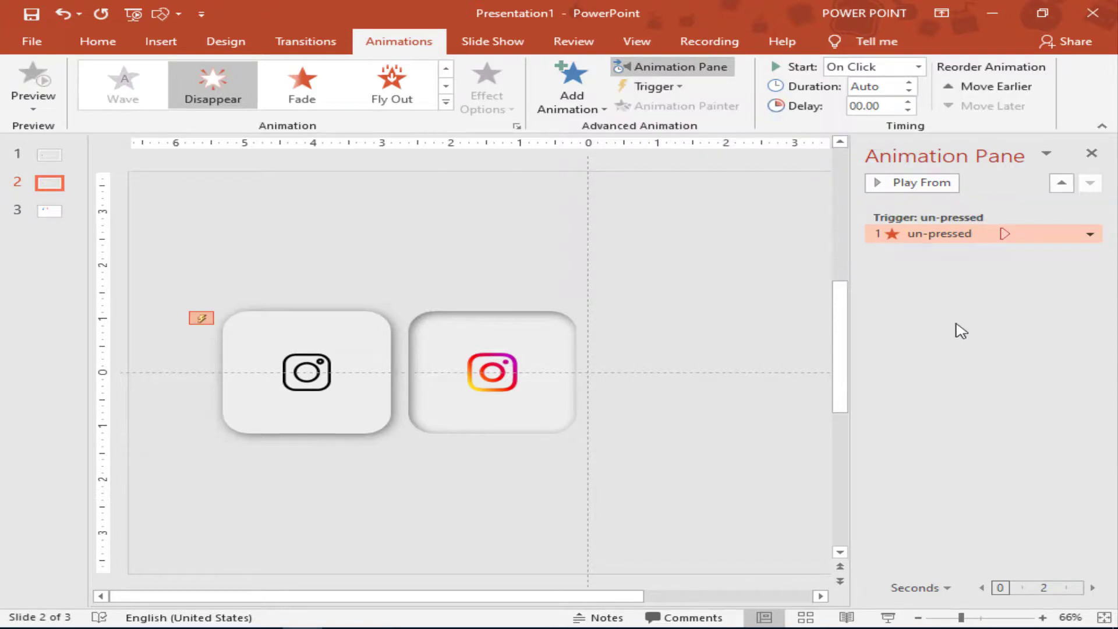
Add an Appear entrance to the coloured Instagram button under that trigger, With Previous
{"action": "left_click", "coordinate": [536, 357]}
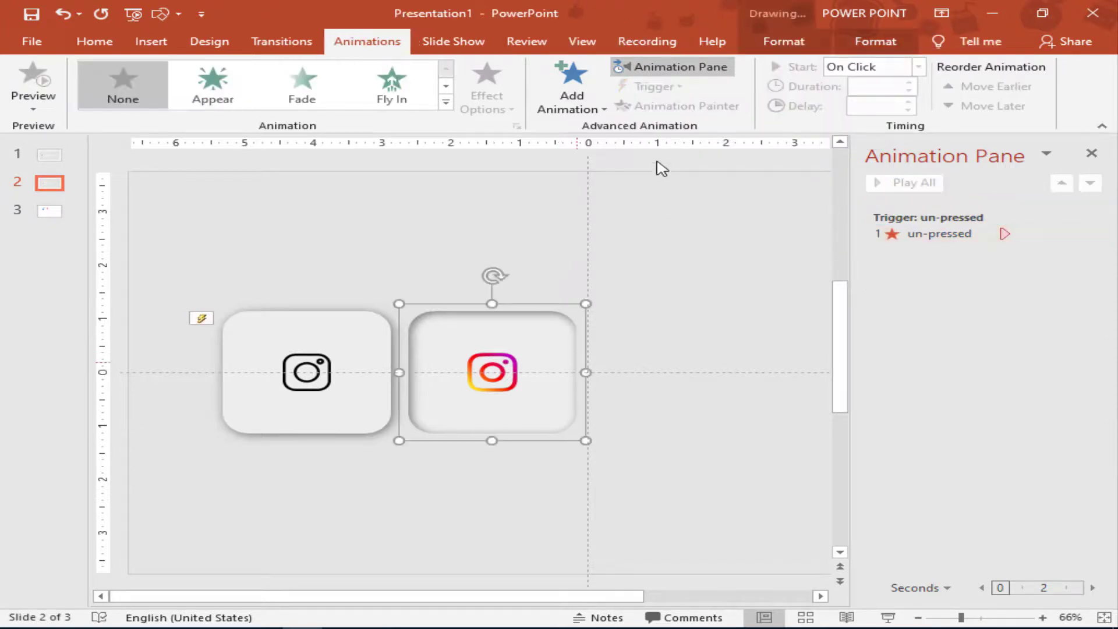
{"action": "left_click", "coordinate": [571, 93]}
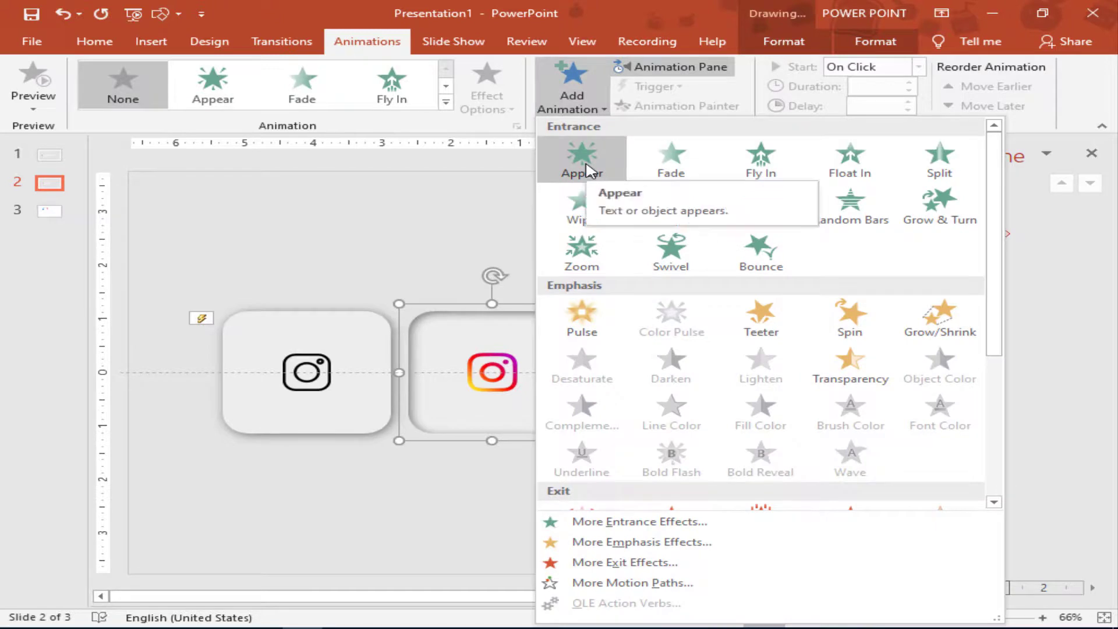
{"action": "left_click", "coordinate": [581, 158]}
{"action": "left_click_drag", "start_coordinate": [932, 210], "coordinate": [932, 265]}
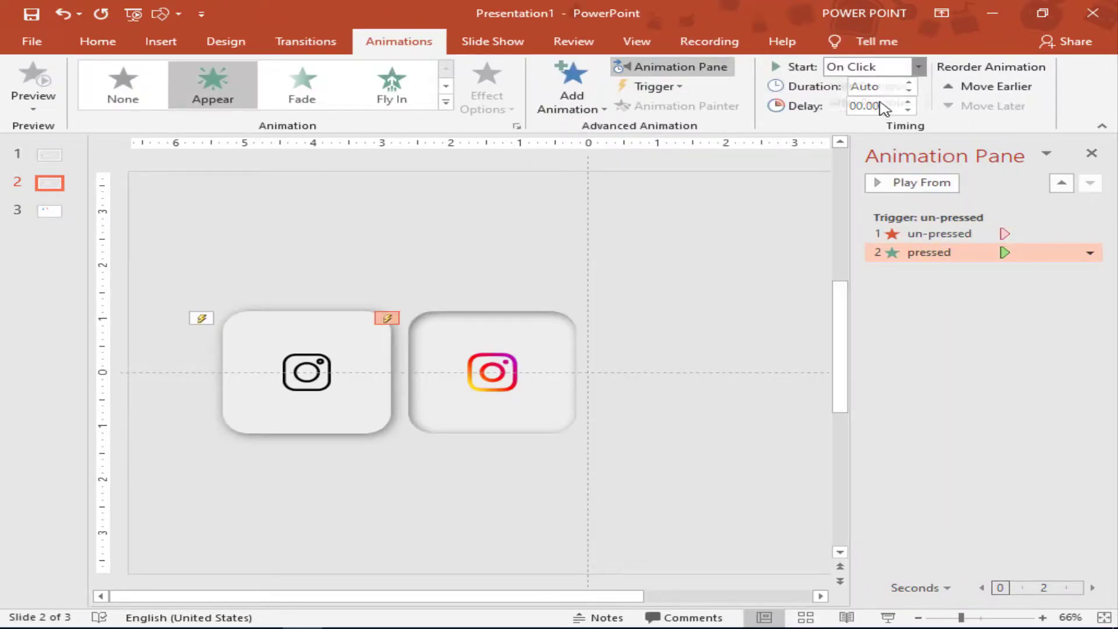
{"action": "left_click", "coordinate": [867, 66]}
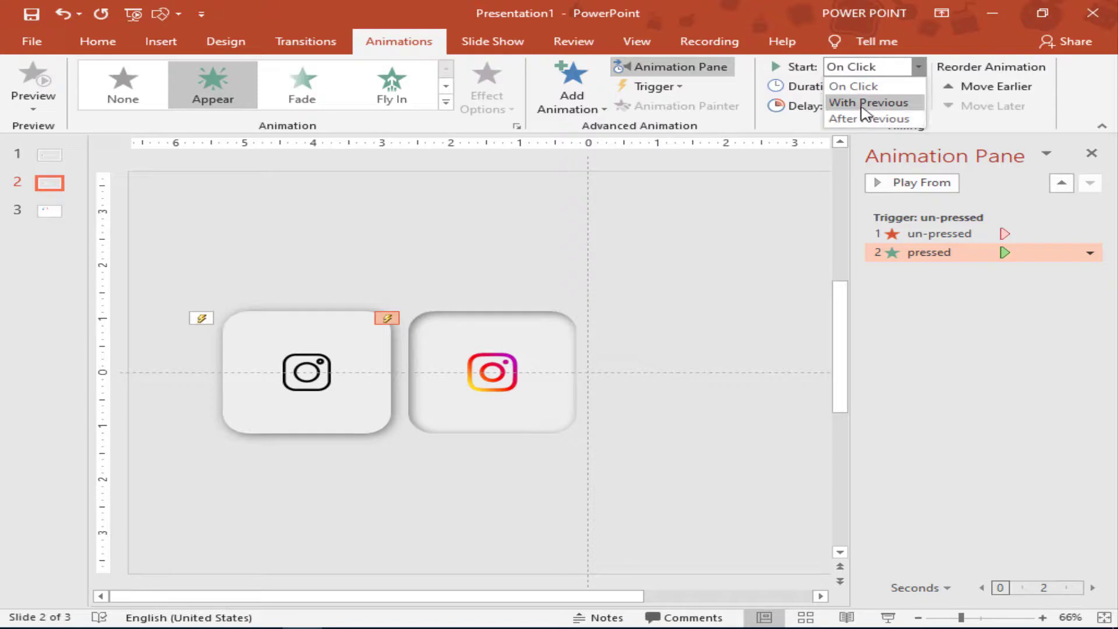
{"action": "left_click", "coordinate": [865, 102]}
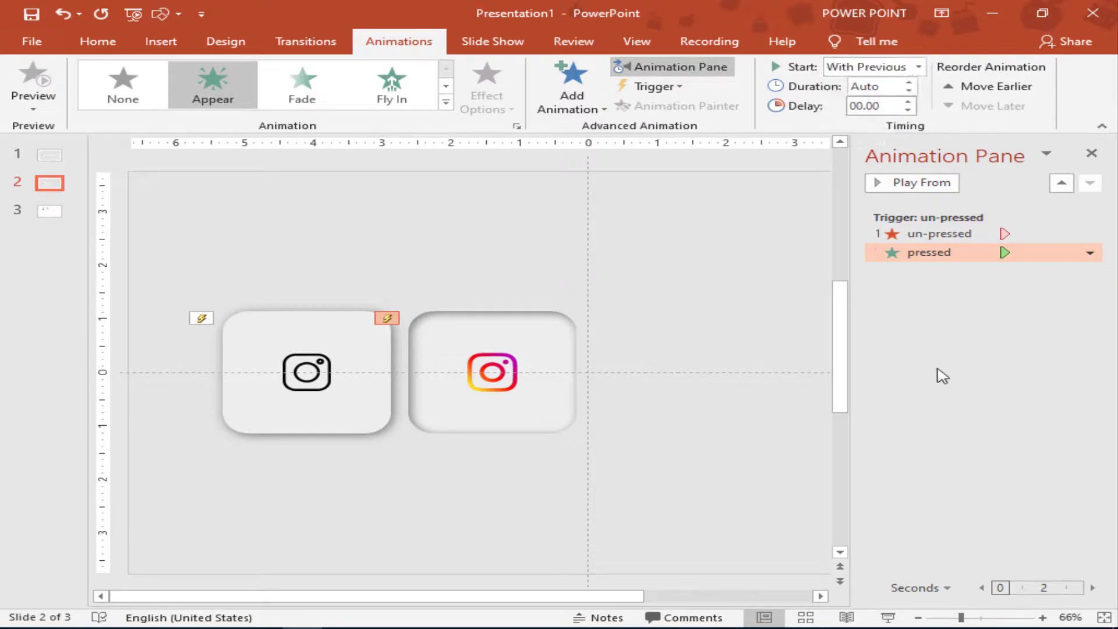
{"action": "left_click", "coordinate": [926, 357]}
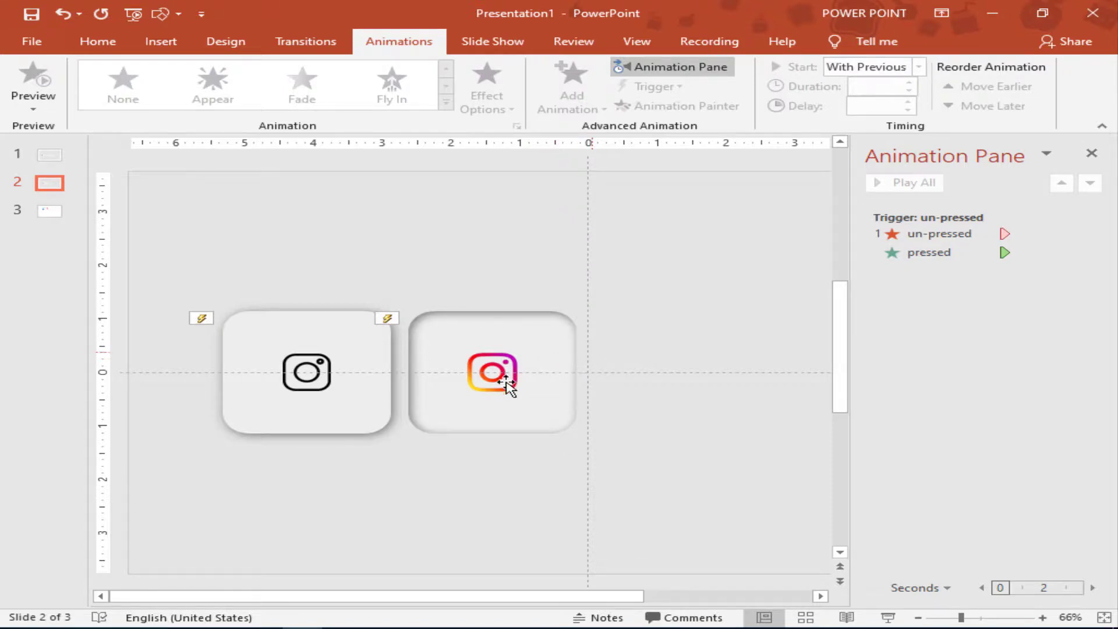
Give the pressed Instagram button a Disappear exit, triggered on click of pressed
{"action": "left_click", "coordinate": [584, 394]}
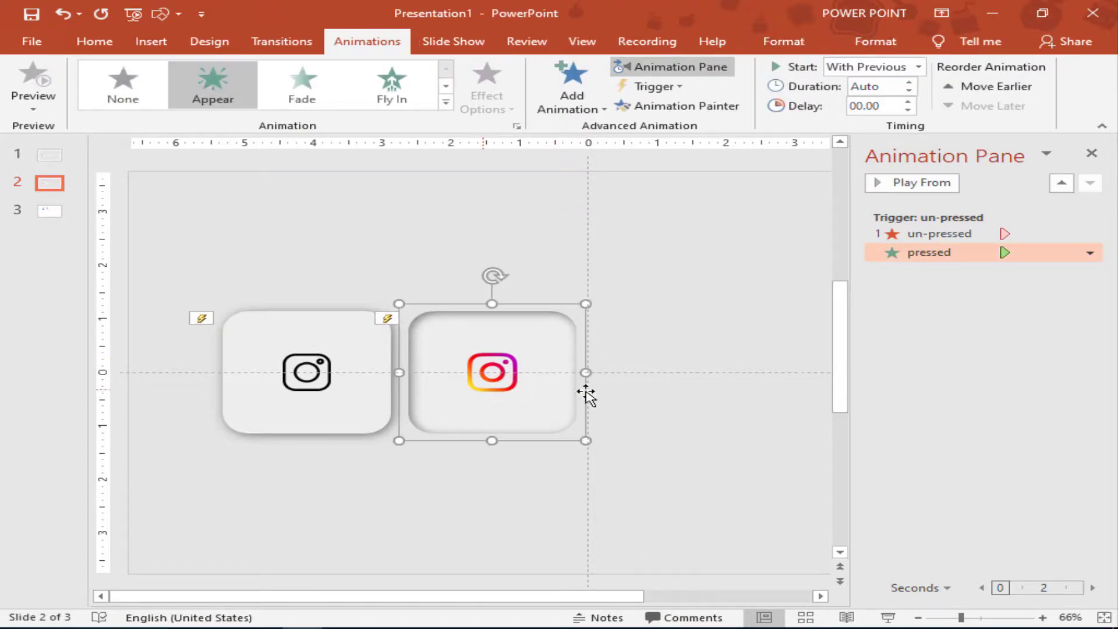
{"action": "left_click", "coordinate": [570, 96]}
{"action": "scroll", "coordinate": [601, 300], "scroll_direction": "down", "scroll_amount": 5}
{"action": "left_click", "coordinate": [600, 296]}
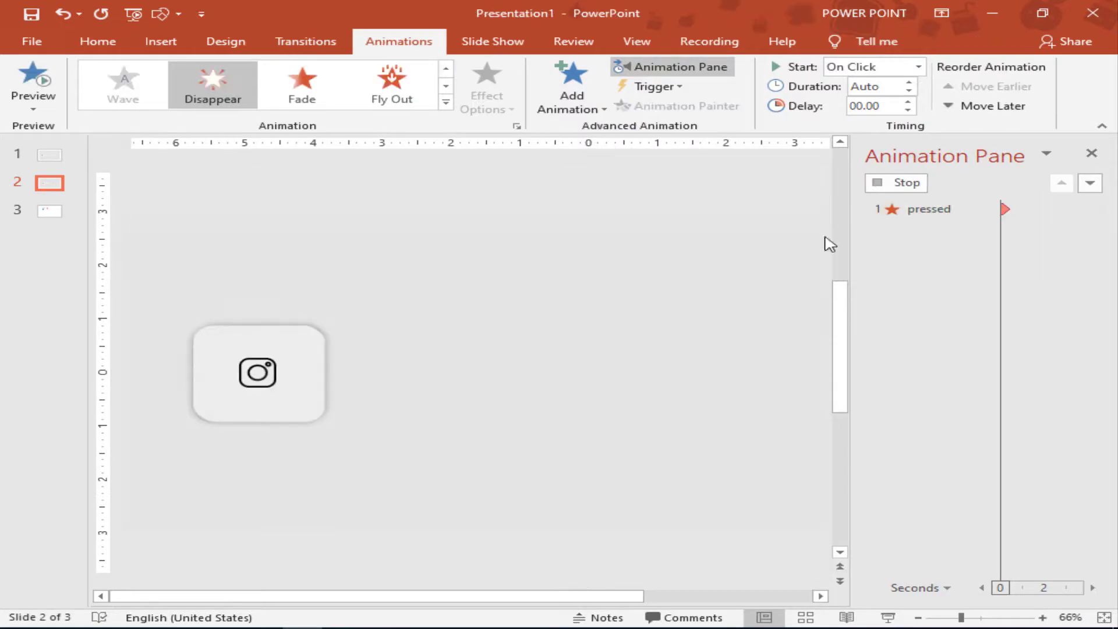
{"action": "left_click", "coordinate": [681, 91]}
{"action": "mouse_move", "coordinate": [679, 107]}
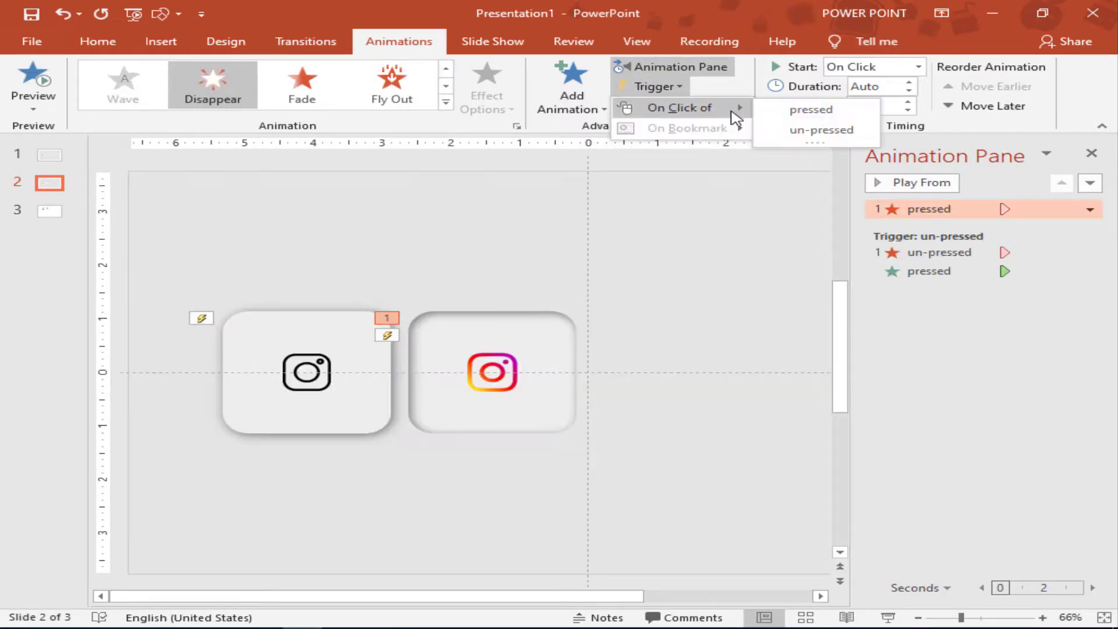
{"action": "left_click", "coordinate": [810, 110]}
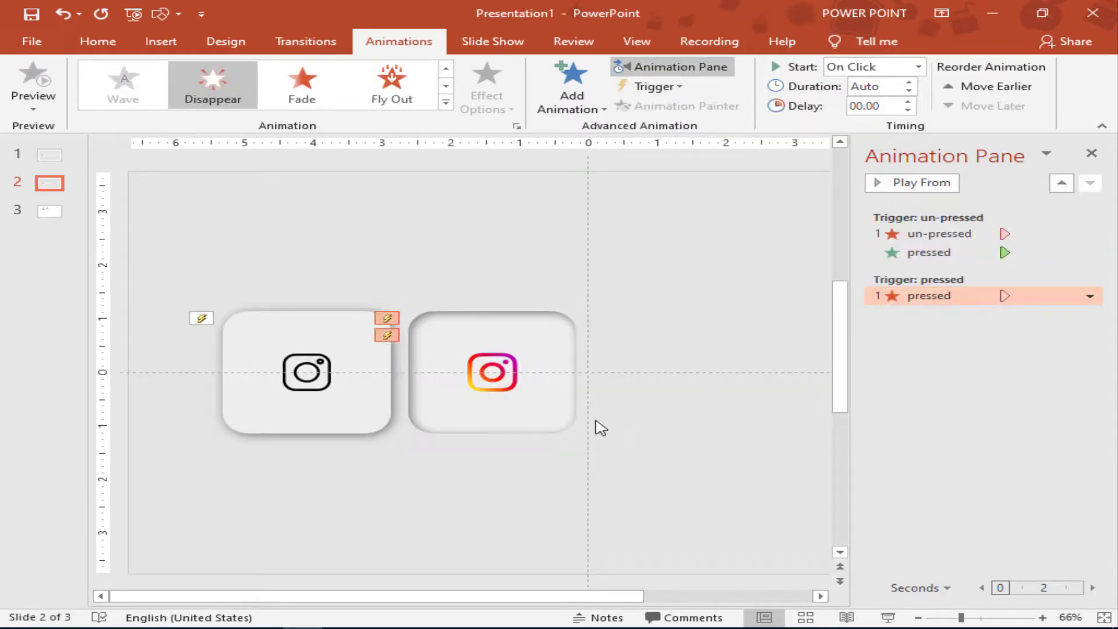
Add an Appear to the un-pressed Instagram button inside the pressed trigger, With Previous
{"action": "left_click", "coordinate": [291, 340]}
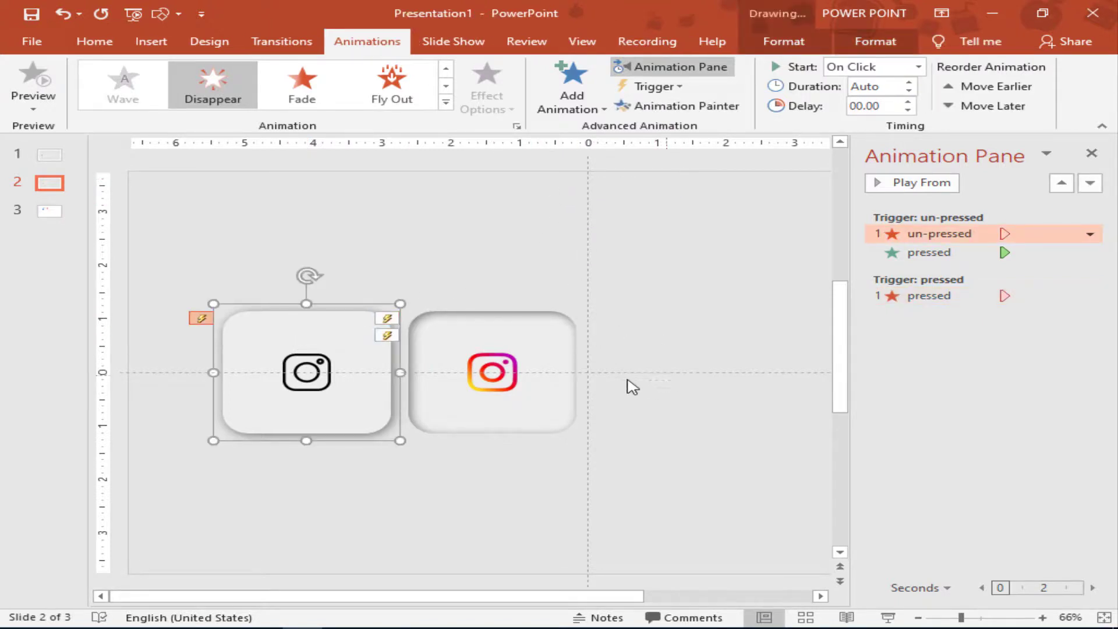
{"action": "left_click", "coordinate": [588, 107]}
{"action": "left_click", "coordinate": [578, 157]}
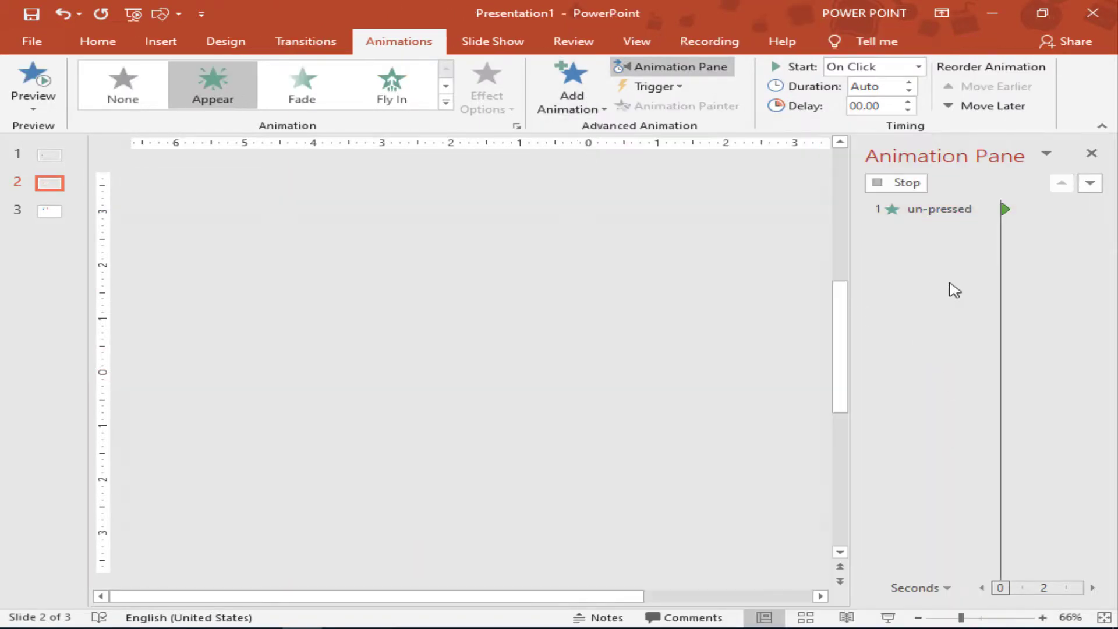
{"action": "left_click_drag", "start_coordinate": [908, 210], "coordinate": [942, 337]}
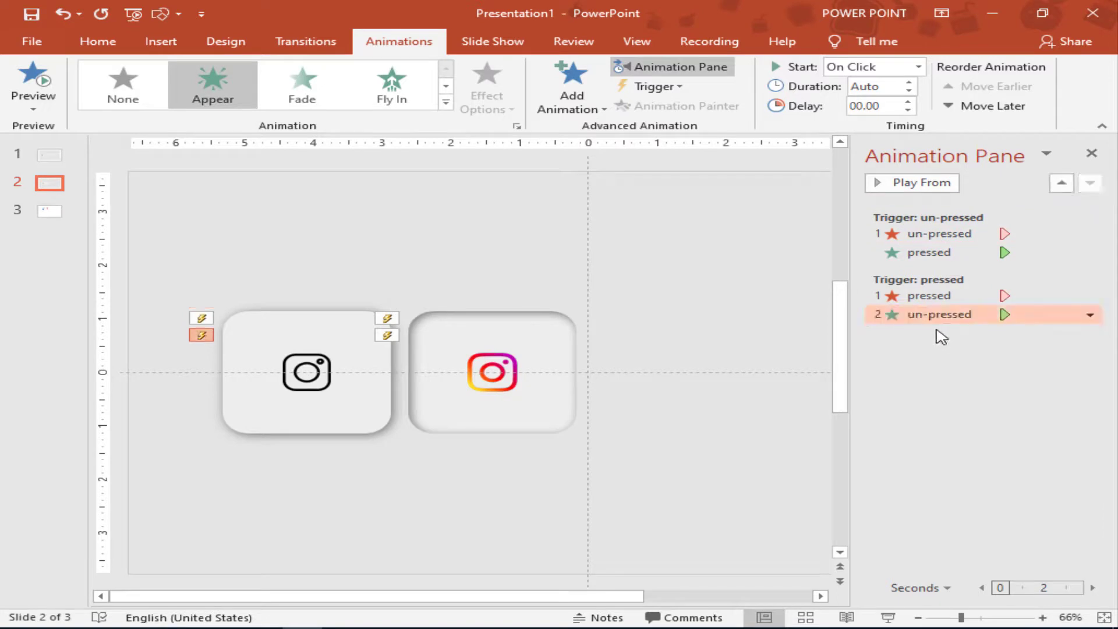
{"action": "left_click", "coordinate": [879, 69]}
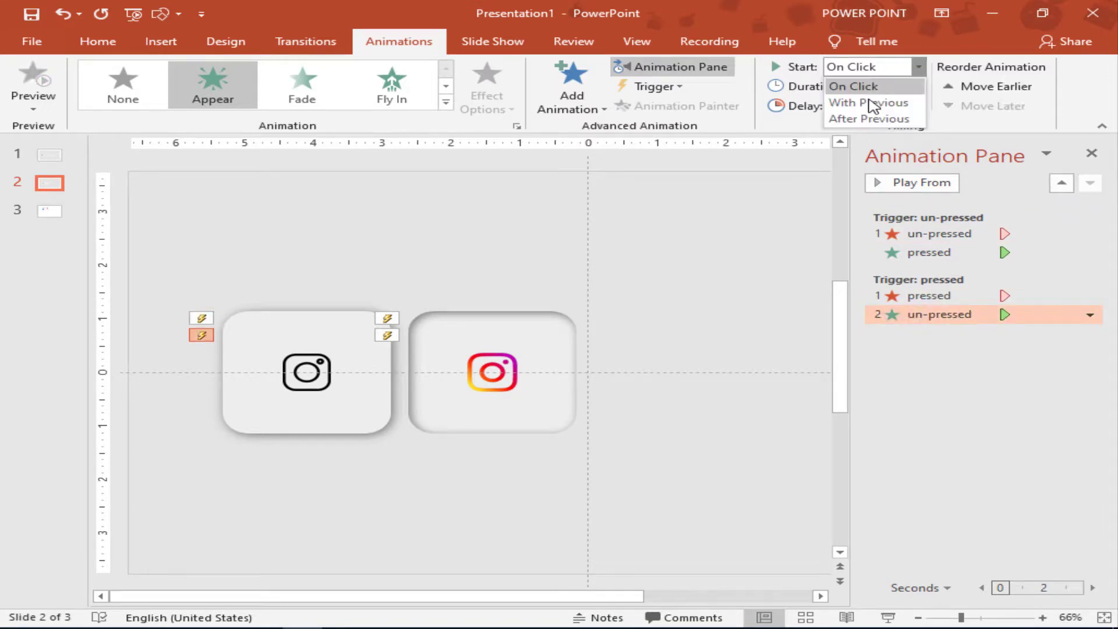
{"action": "left_click", "coordinate": [872, 104]}
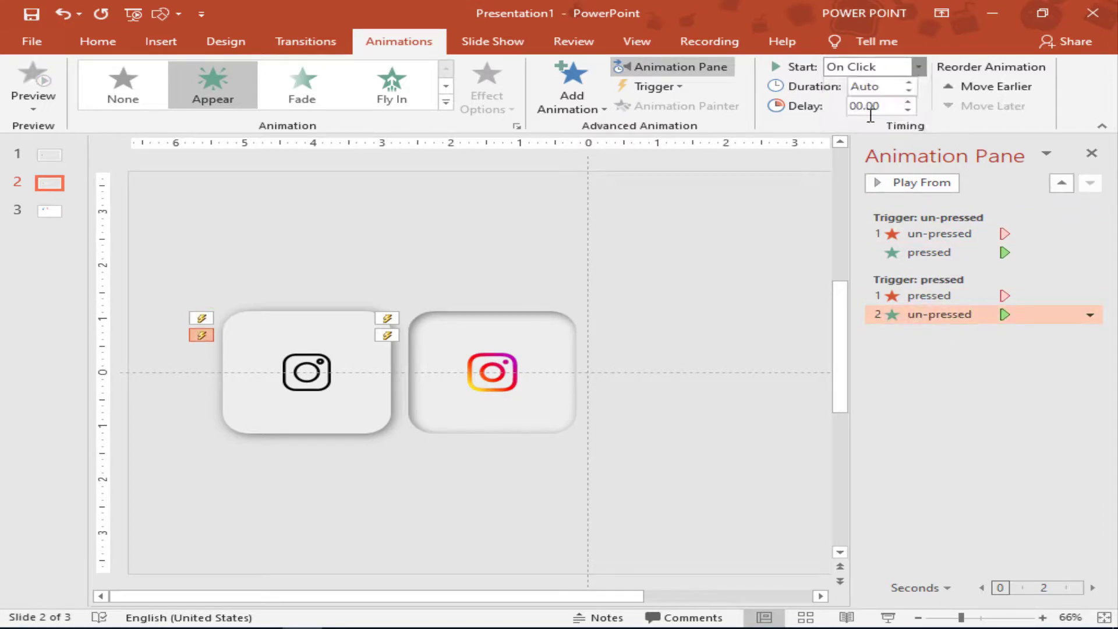
{"action": "left_click", "coordinate": [924, 397]}
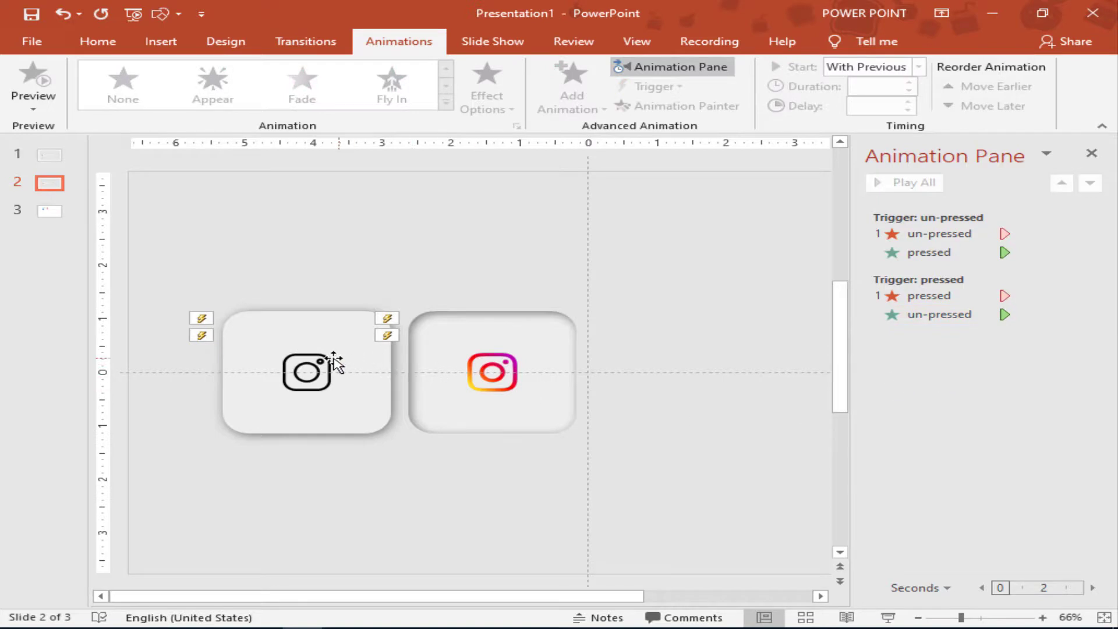
Stack the outline Instagram button exactly over the coloured one and close the Animation Pane
{"action": "left_click_drag", "start_coordinate": [333, 358], "coordinate": [531, 369]}
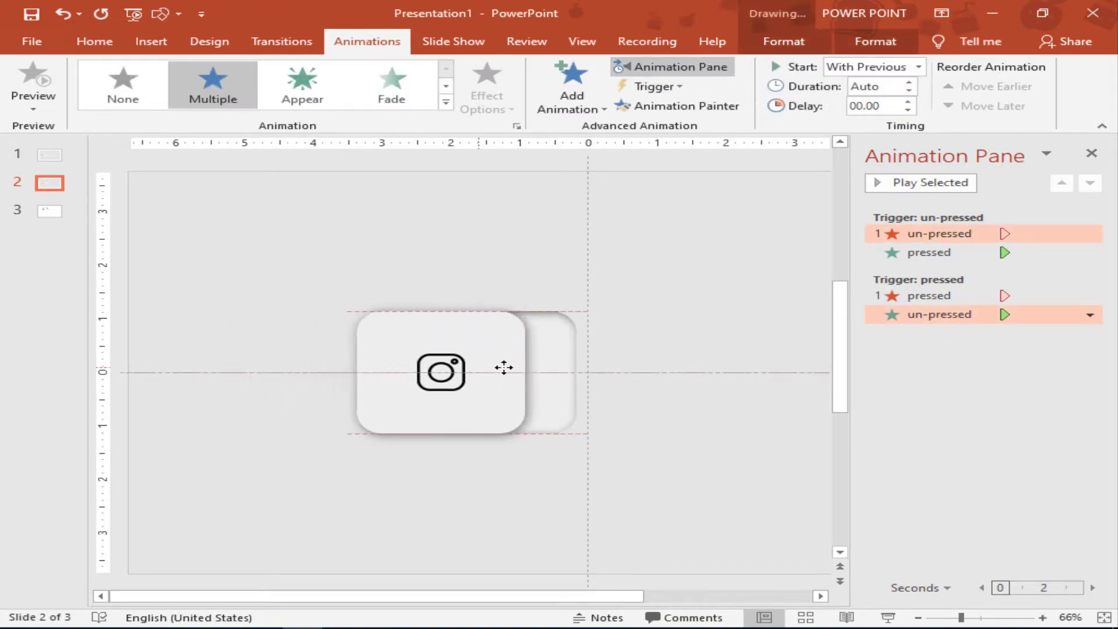
{"action": "left_click_drag", "start_coordinate": [531, 368], "coordinate": [526, 370]}
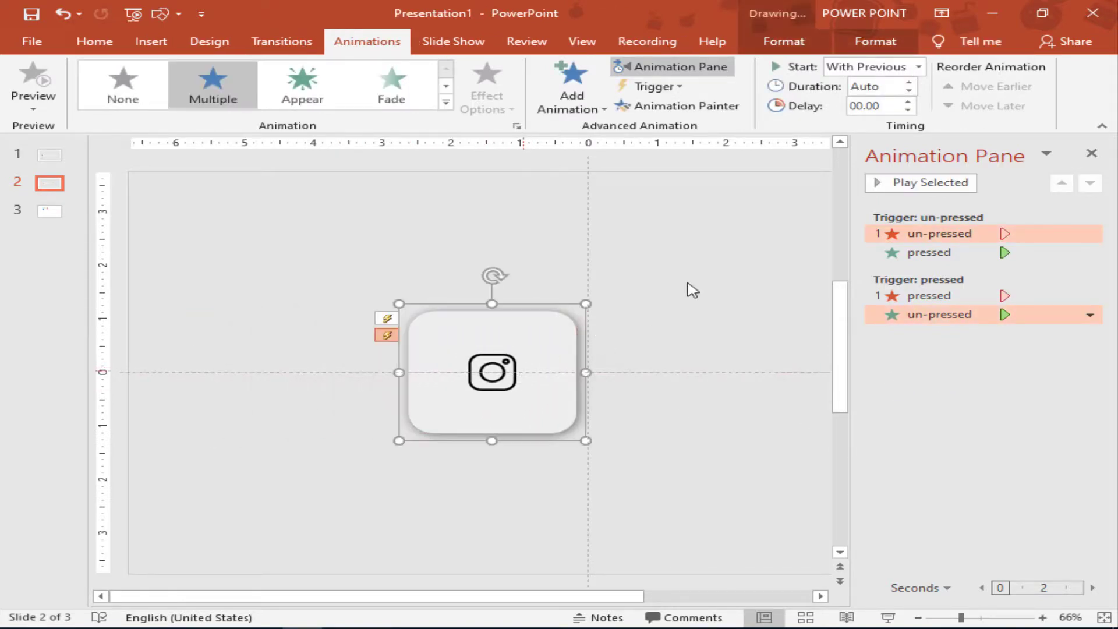
{"action": "left_click", "coordinate": [689, 301]}
{"action": "left_click", "coordinate": [1091, 152]}
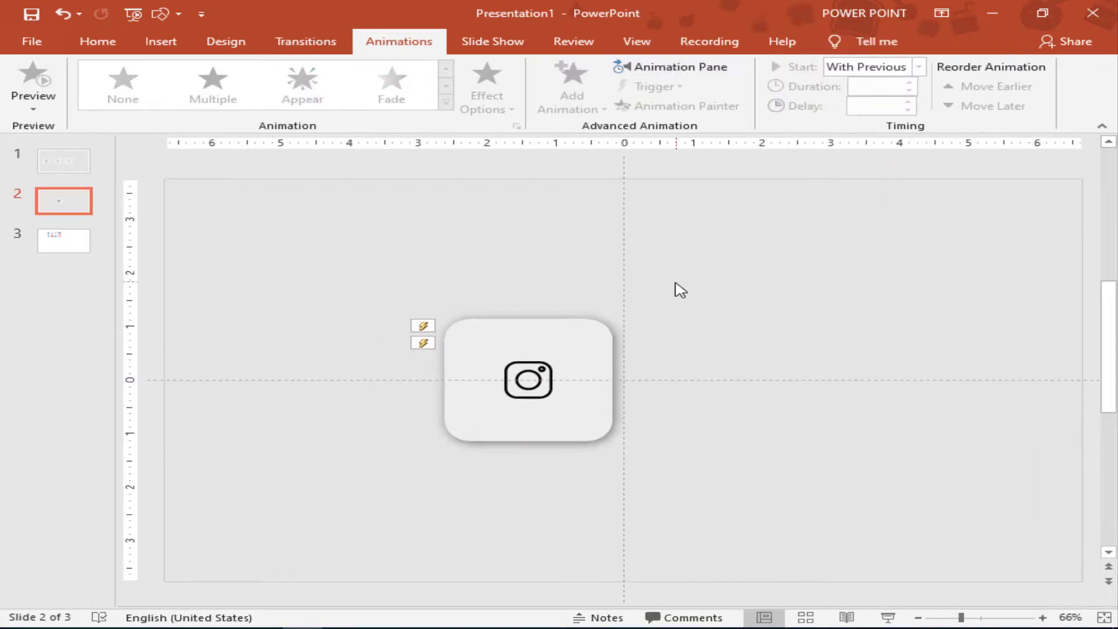
Cut both Instagram buttons and paste them on slide 1 as the fourth tile after Twitter
{"action": "mouse_move", "coordinate": [675, 282]}
{"action": "left_mouse_down"}
{"action": "mouse_move", "coordinate": [396, 444]}
{"action": "mouse_move", "coordinate": [344, 547]}
{"action": "left_mouse_up"}
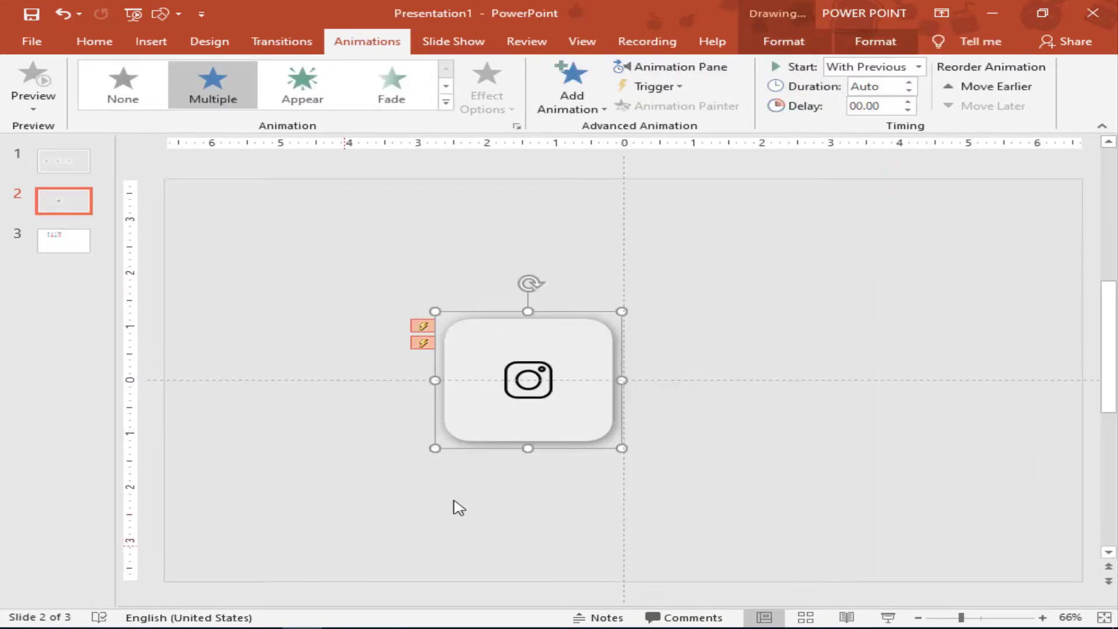
{"action": "right_click", "coordinate": [559, 347]}
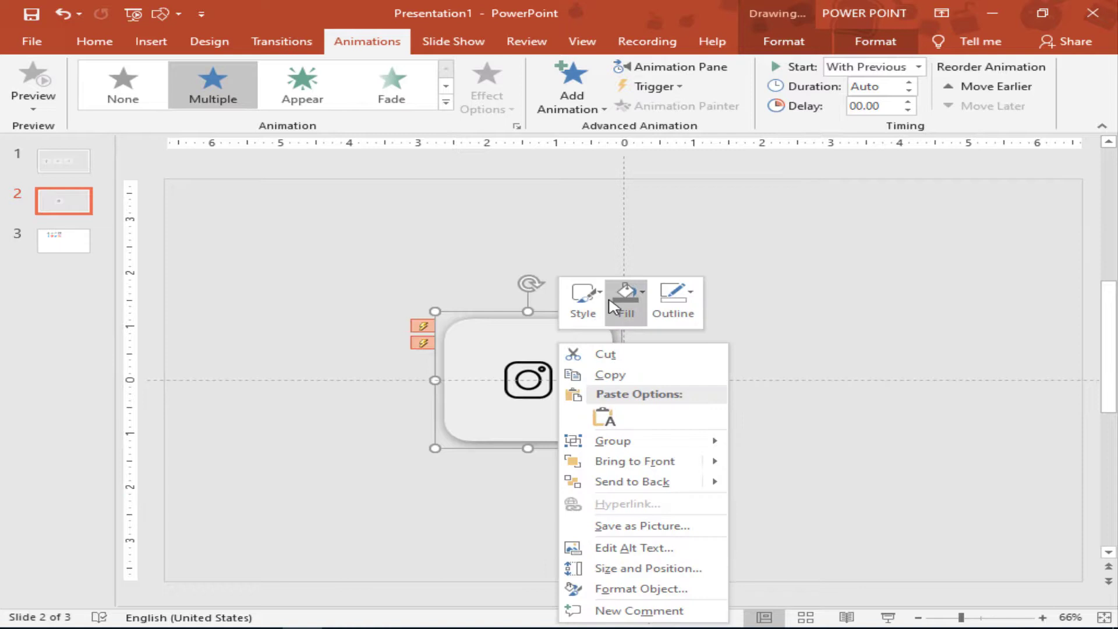
{"action": "left_click", "coordinate": [608, 353]}
{"action": "left_click", "coordinate": [73, 166]}
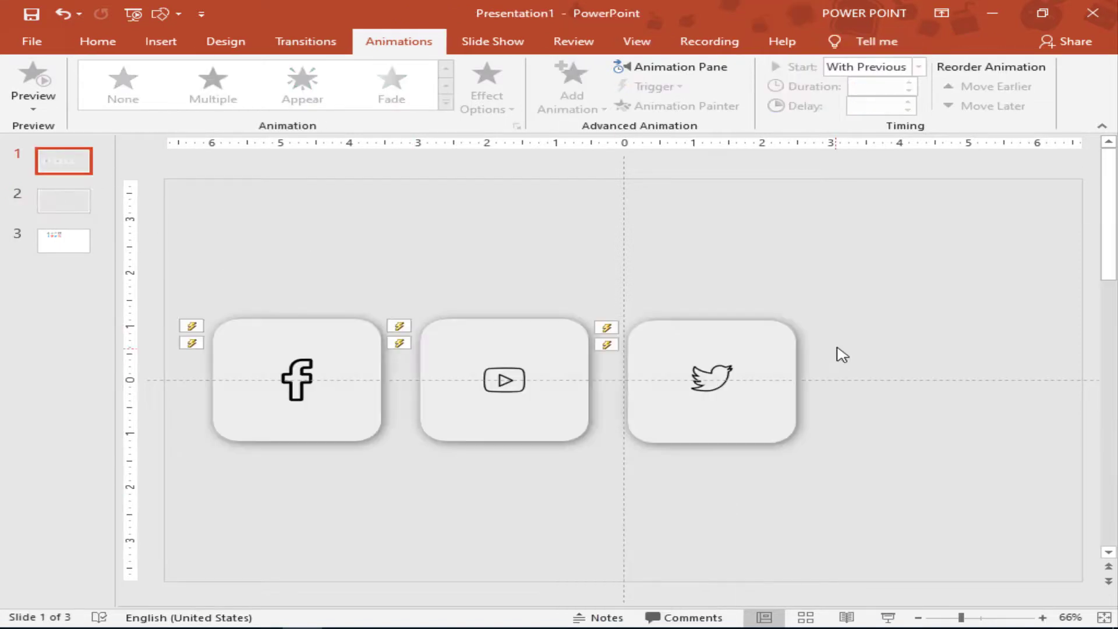
{"action": "key", "text": "ctrl+v"}
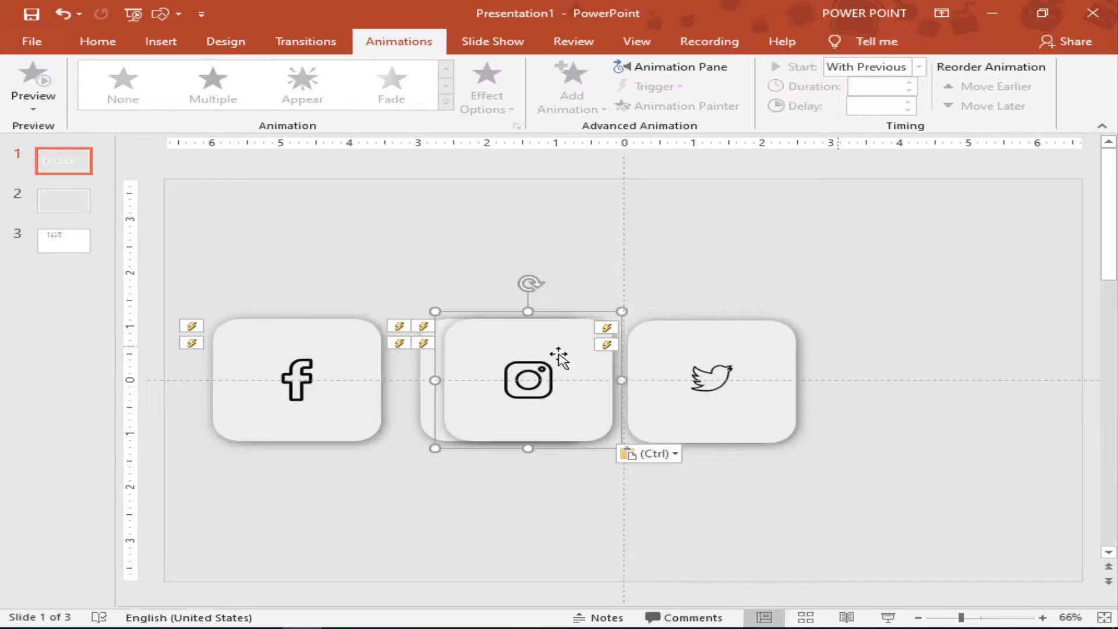
{"action": "left_click_drag", "start_coordinate": [598, 356], "coordinate": [949, 353]}
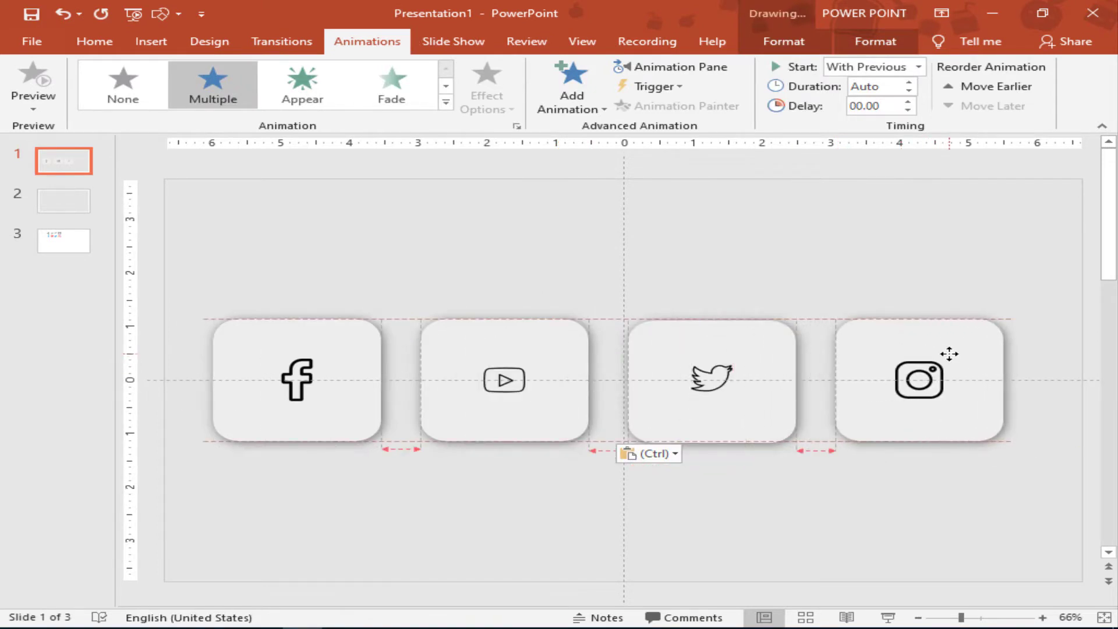
{"action": "left_click_drag", "start_coordinate": [949, 354], "coordinate": [949, 357]}
{"action": "left_click", "coordinate": [1013, 297]}
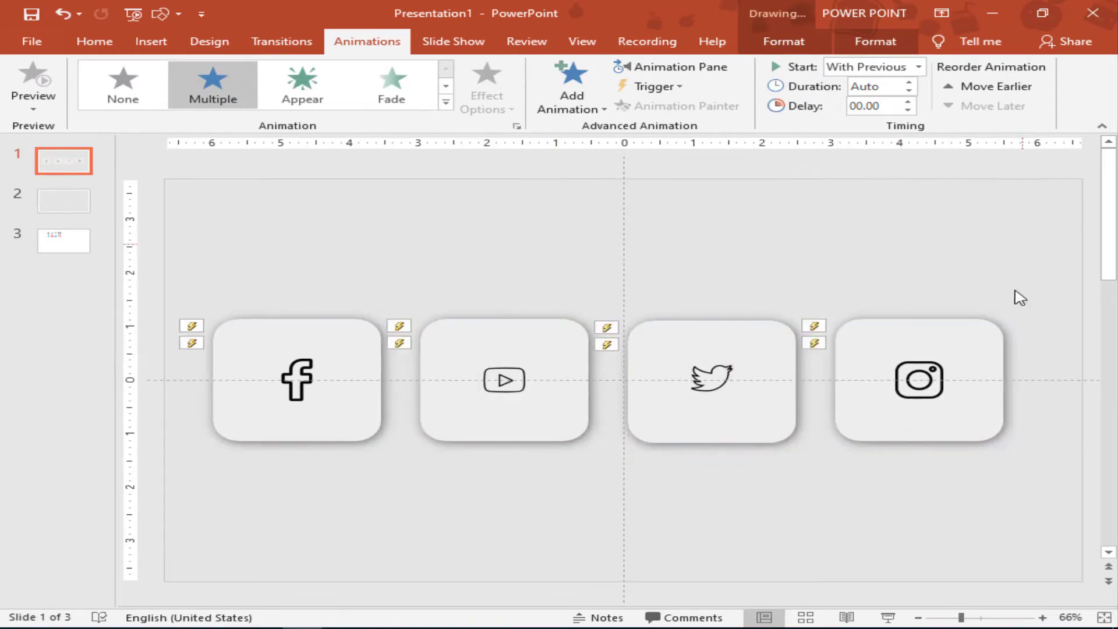
Select all four tiles and nudge them three steps right to centre the row
{"action": "mouse_move", "coordinate": [1067, 203]}
{"action": "left_mouse_down"}
{"action": "mouse_move", "coordinate": [146, 565]}
{"action": "mouse_move", "coordinate": [116, 561]}
{"action": "left_mouse_up"}
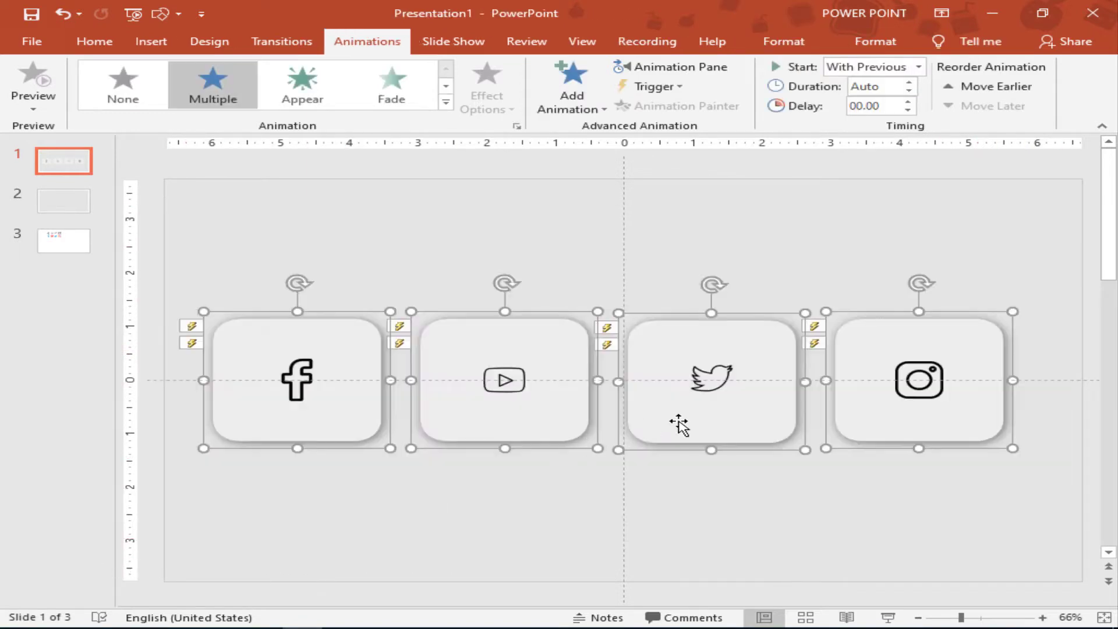
{"action": "key", "text": "Right"}
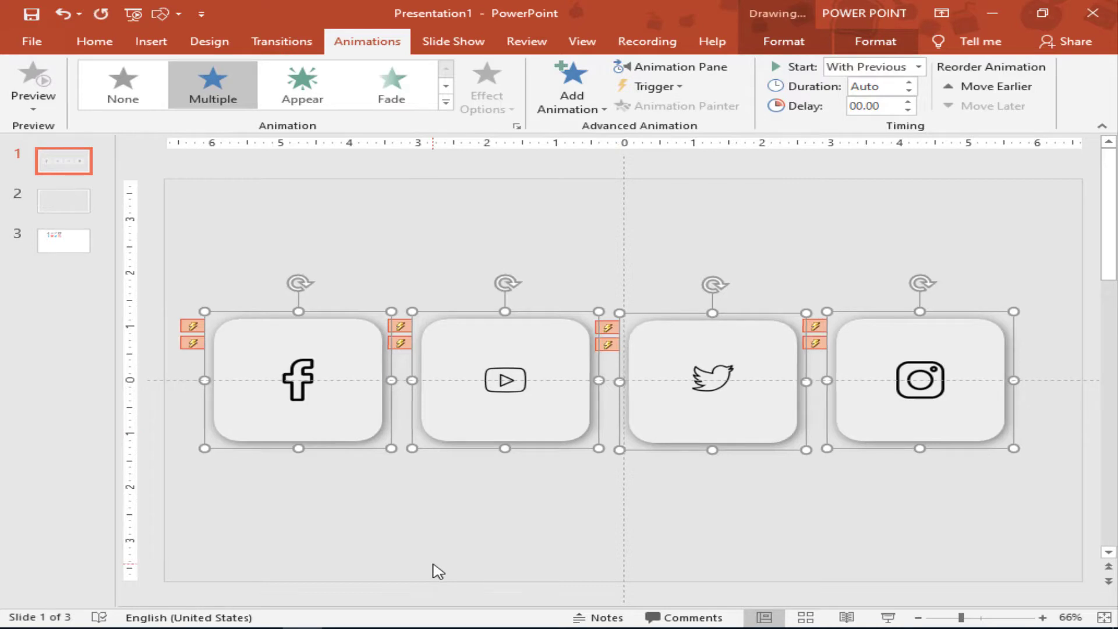
{"action": "key", "text": "Right"}
{"action": "key", "text": "Right"}
{"action": "key", "text": "Right"}
{"action": "key", "text": "Right"}
{"action": "key", "text": "Right"}
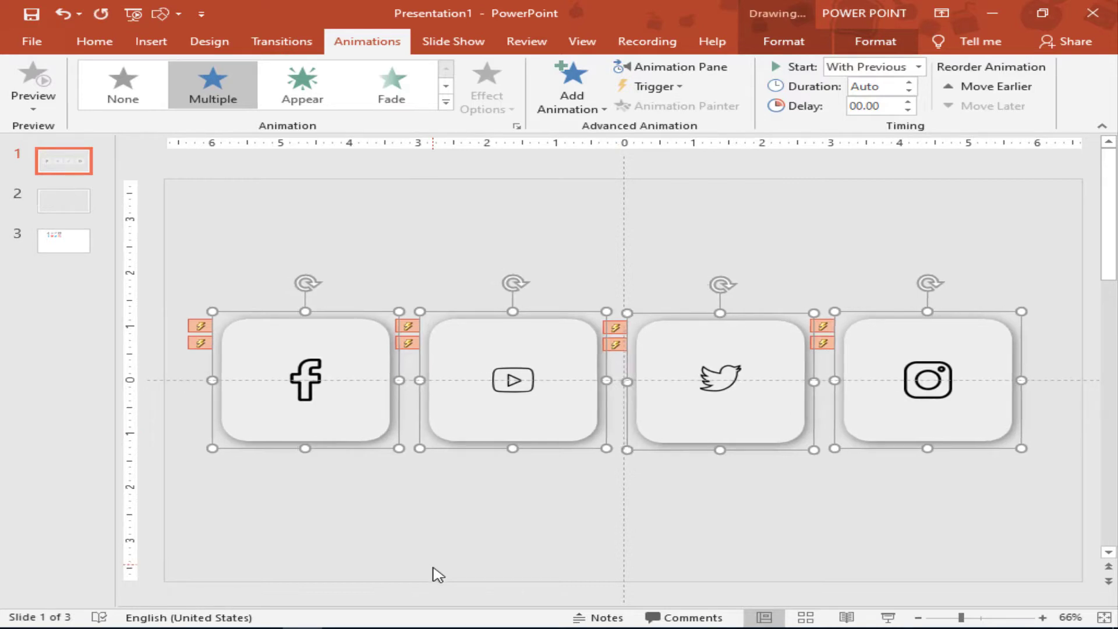
{"action": "key", "text": "Right"}
{"action": "key", "text": "Right"}
{"action": "key", "text": "Right"}
{"action": "key", "text": "Right"}
{"action": "key", "text": "Right"}
{"action": "key", "text": "Right"}
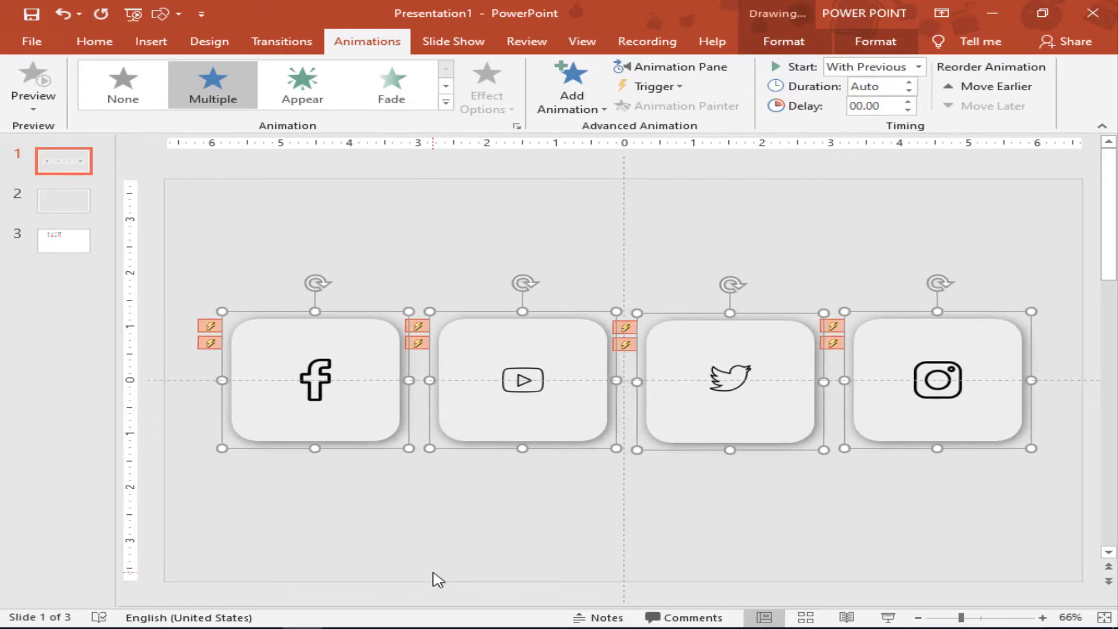
{"action": "left_click", "coordinate": [471, 524]}
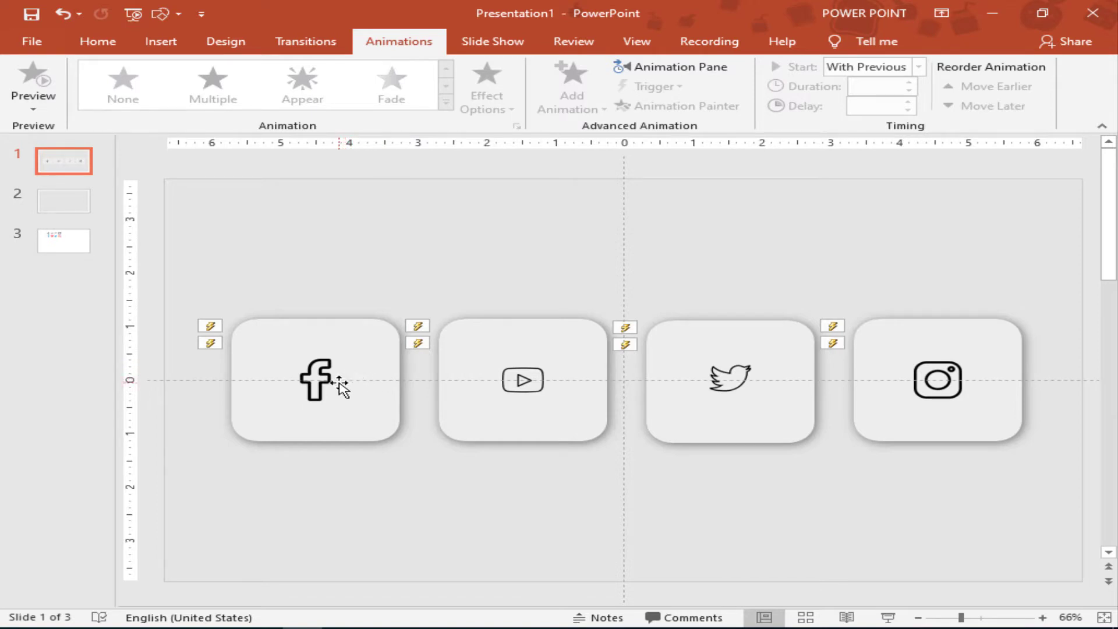
Remove the blank second slide and start the slide show from slide 1
{"action": "left_click", "coordinate": [65, 200]}
{"action": "key", "text": "ctrl+z"}
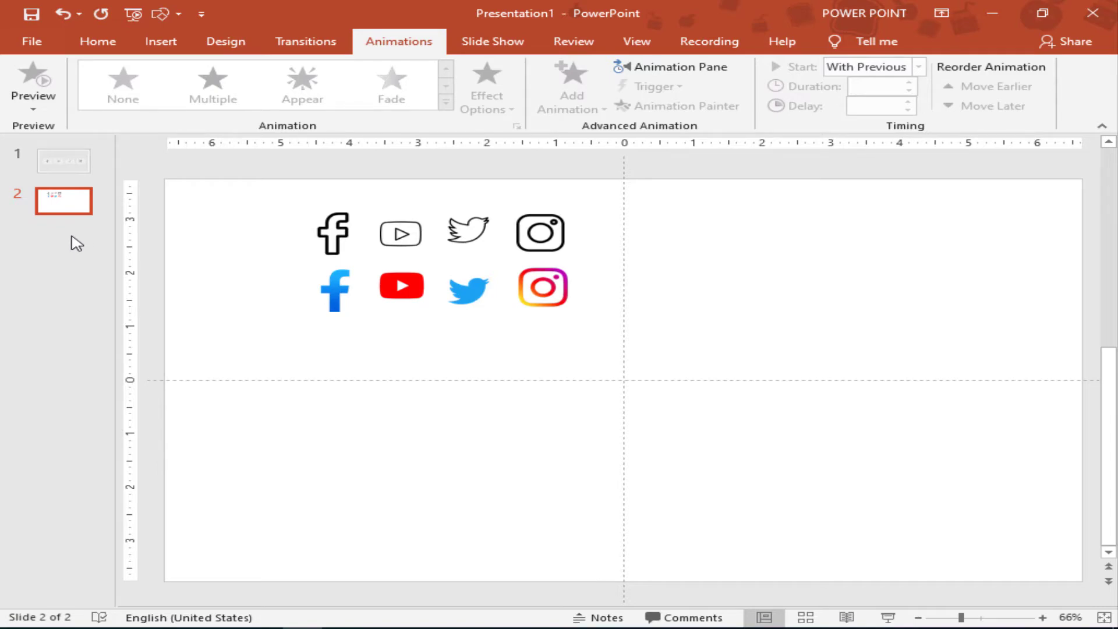
{"action": "key", "text": "F5"}
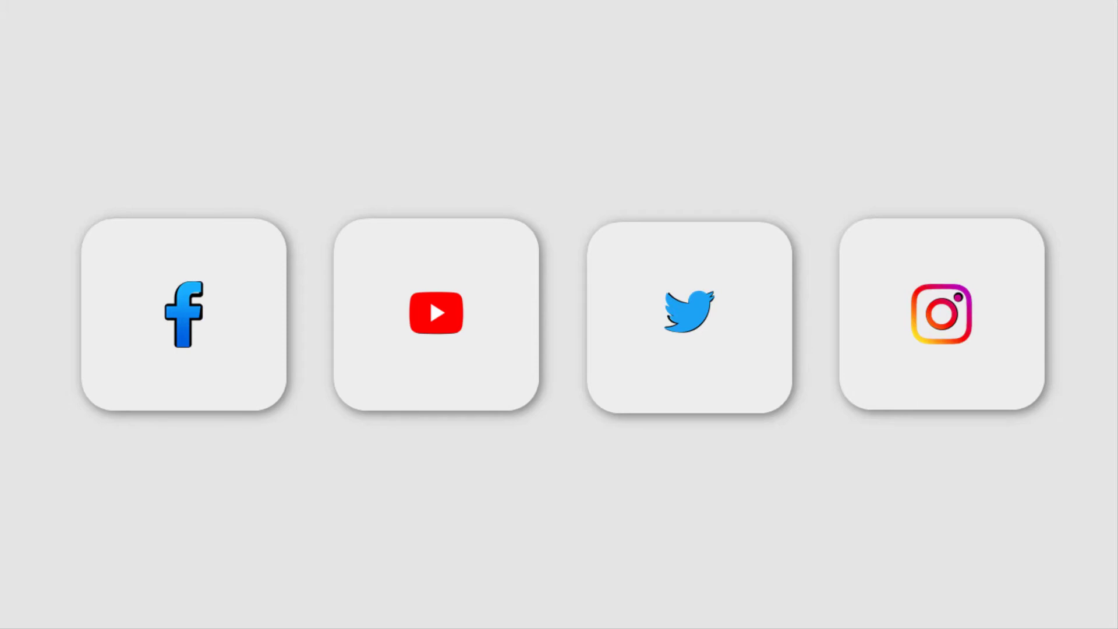
Advance the slide show so all four buttons switch back to black outline icons
{"action": "key", "text": "Right"}
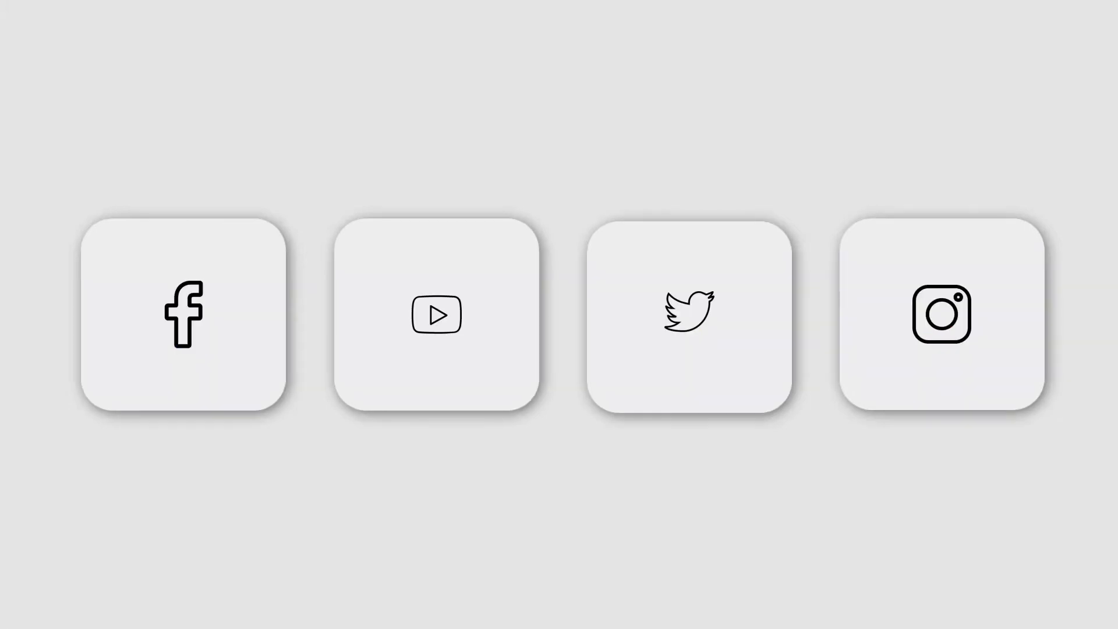